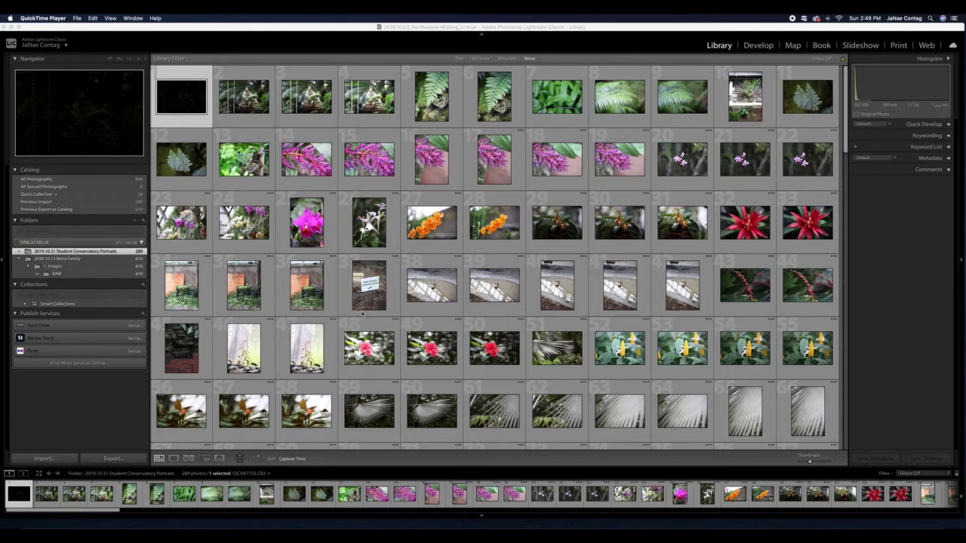
- Browse to the family portrait folder and view the family walking photo large
scroll(340, 332, down, 3)
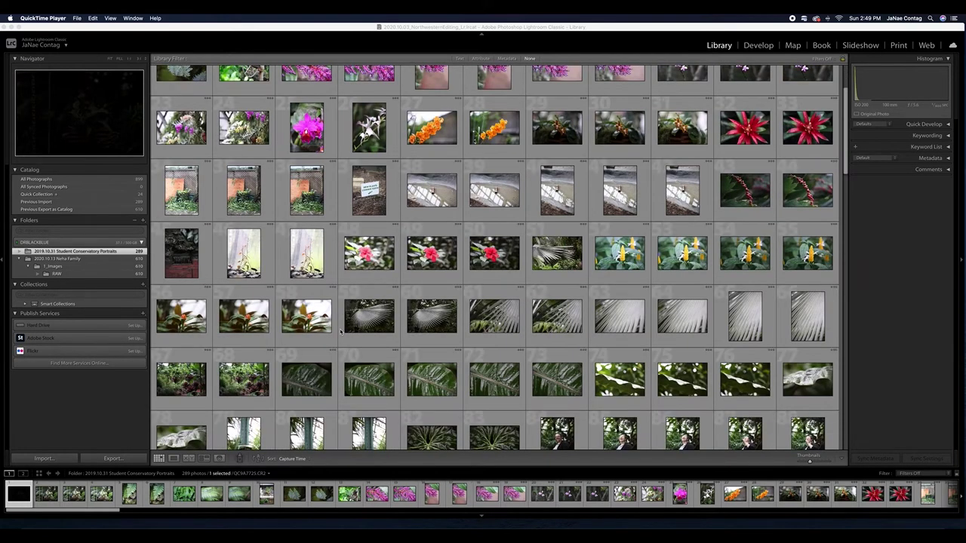
scroll(340, 330, down, 2)
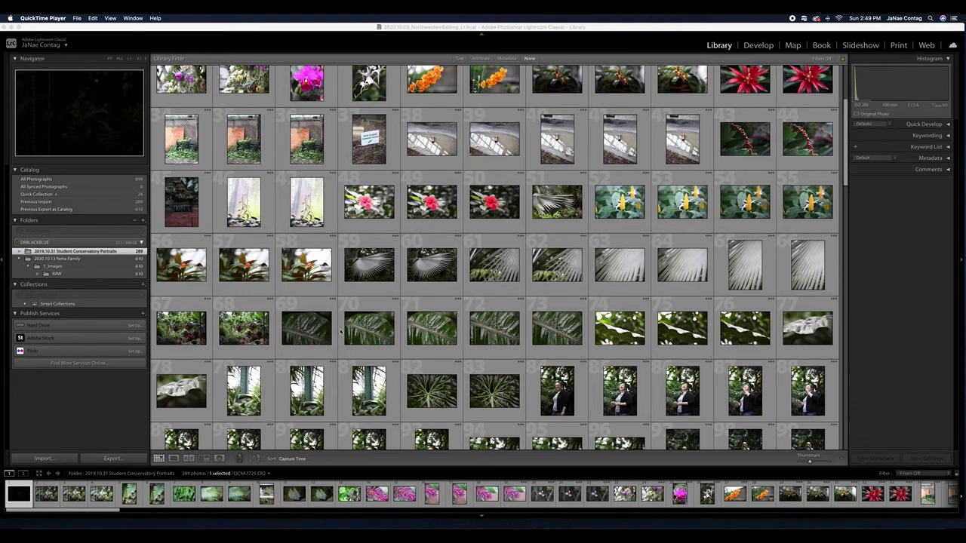
scroll(340, 331, down, 1)
scroll(340, 331, up, 2)
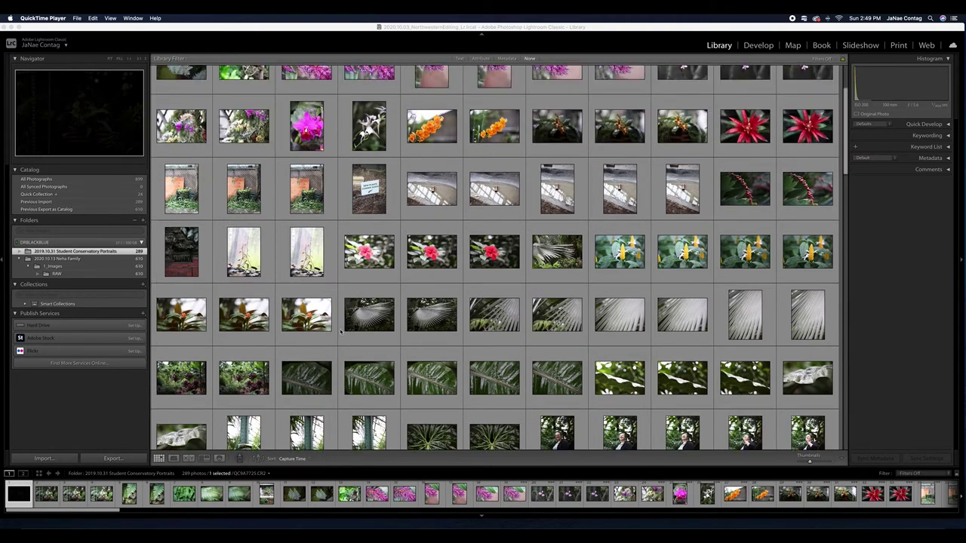
scroll(318, 327, up, 2)
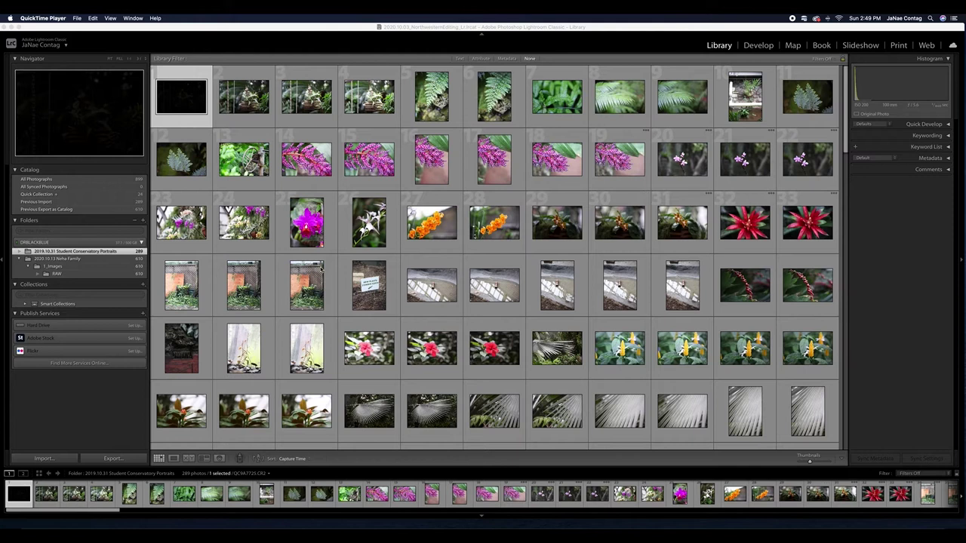
scroll(321, 267, down, 3)
scroll(321, 269, down, 1)
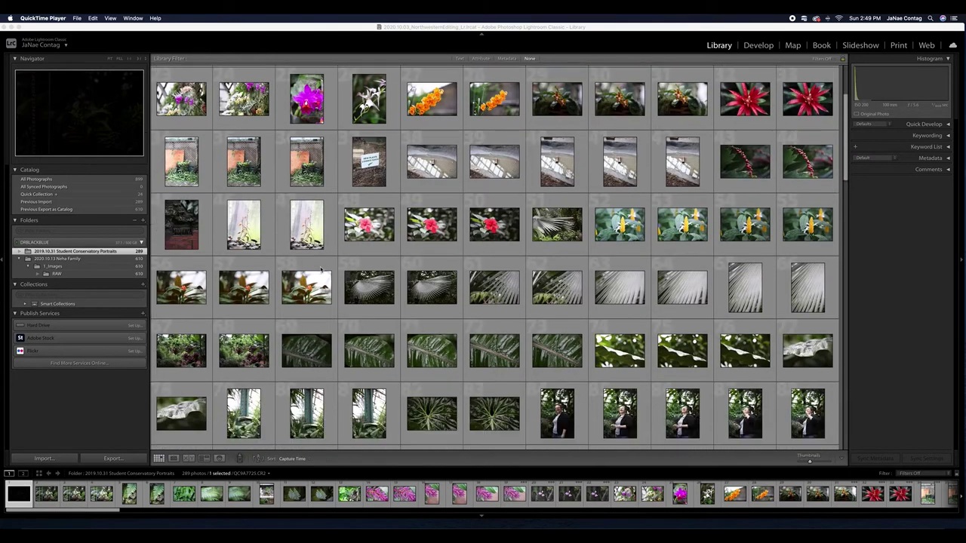
scroll(320, 269, down, 6)
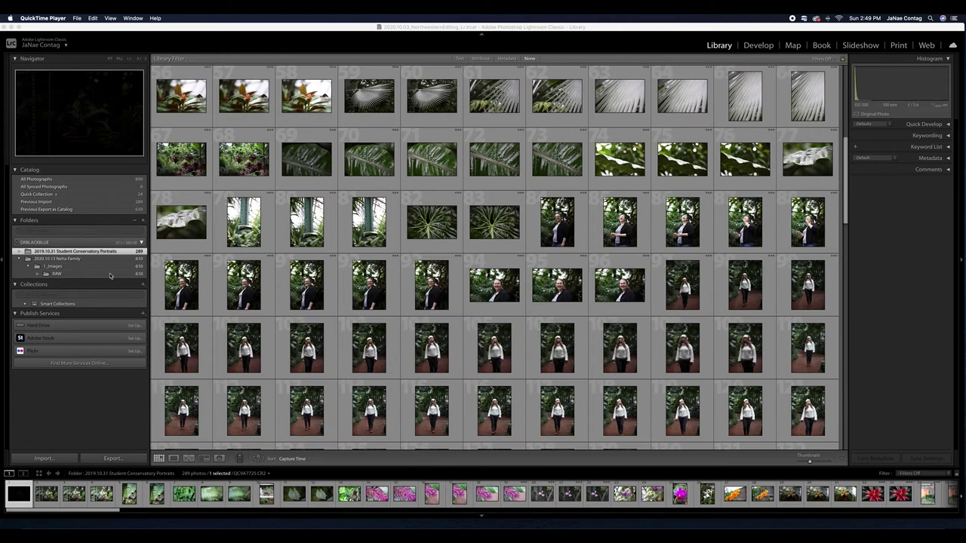
click(51, 260)
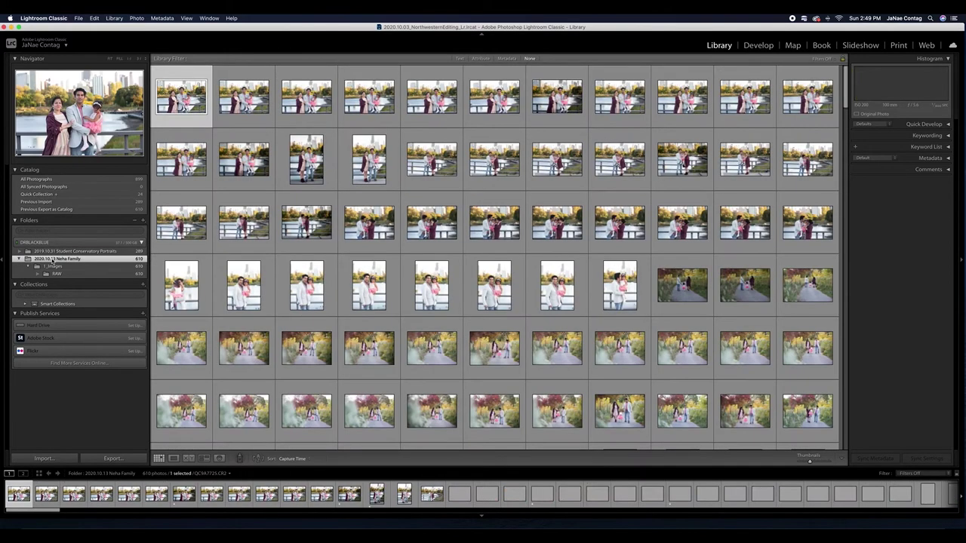
scroll(304, 297, down, 2)
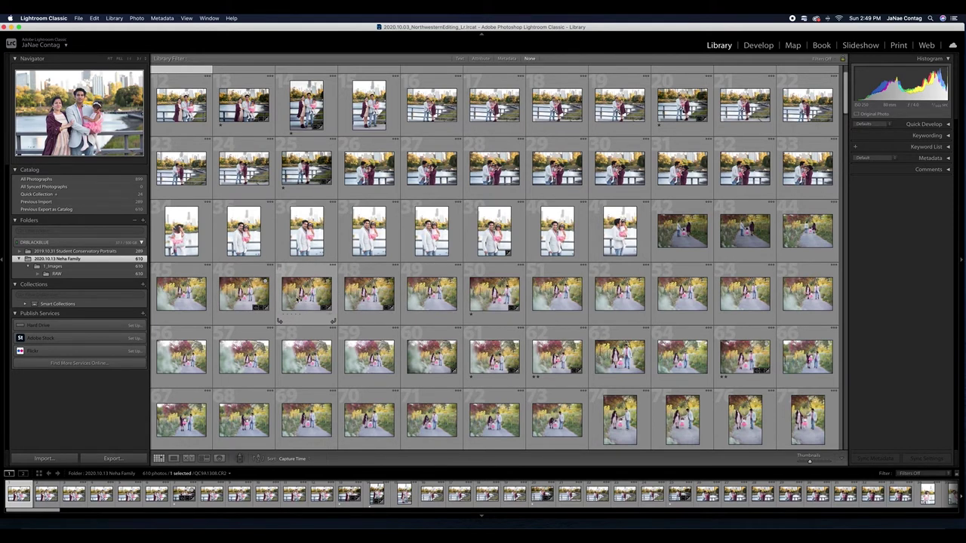
double_click(489, 302)
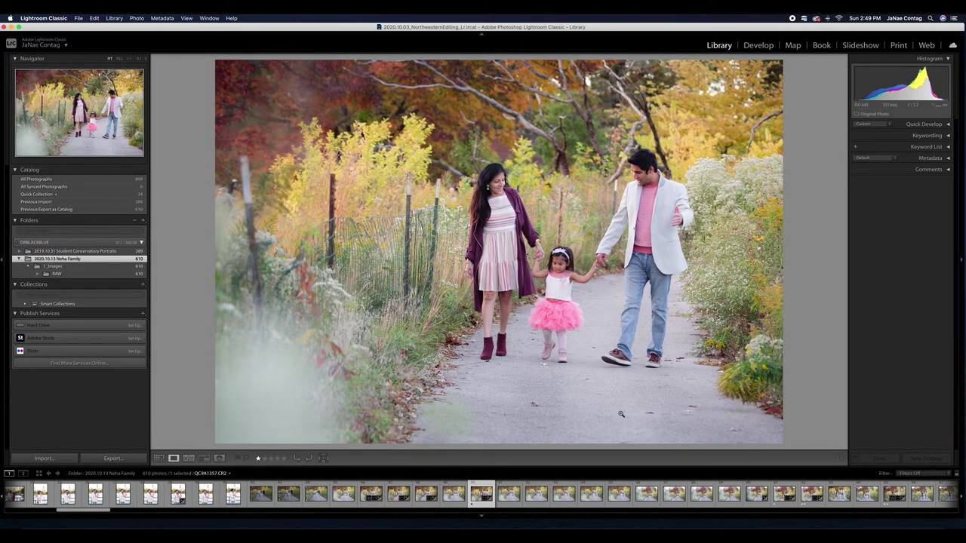
- Return to Student Conservatory Portraits and enlarge the close-up fern photo from the filmstrip
click(69, 252)
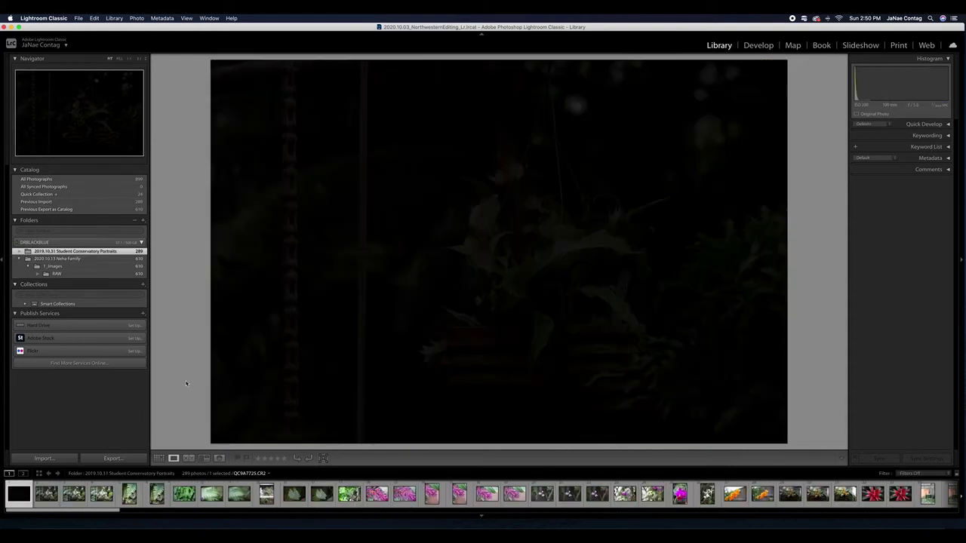
drag(85, 511, 90, 511)
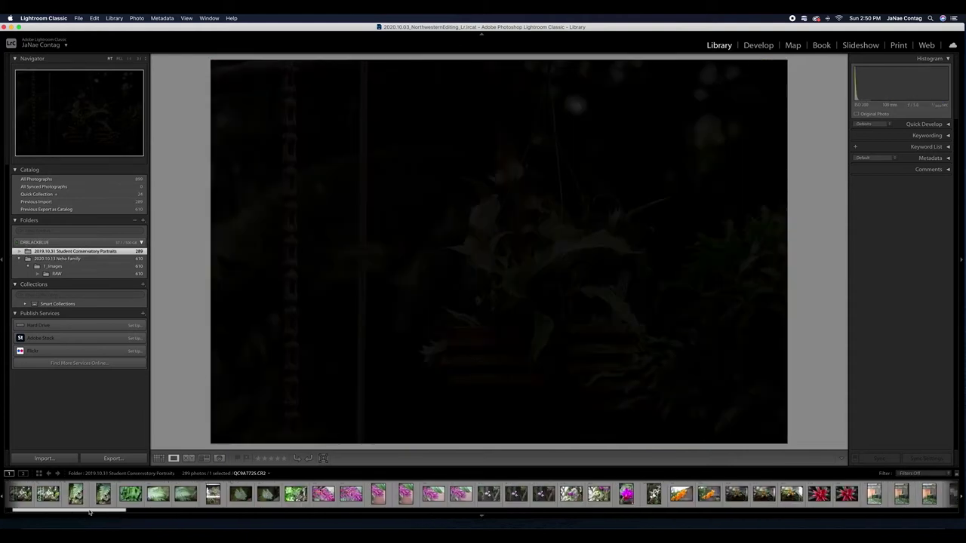
click(75, 494)
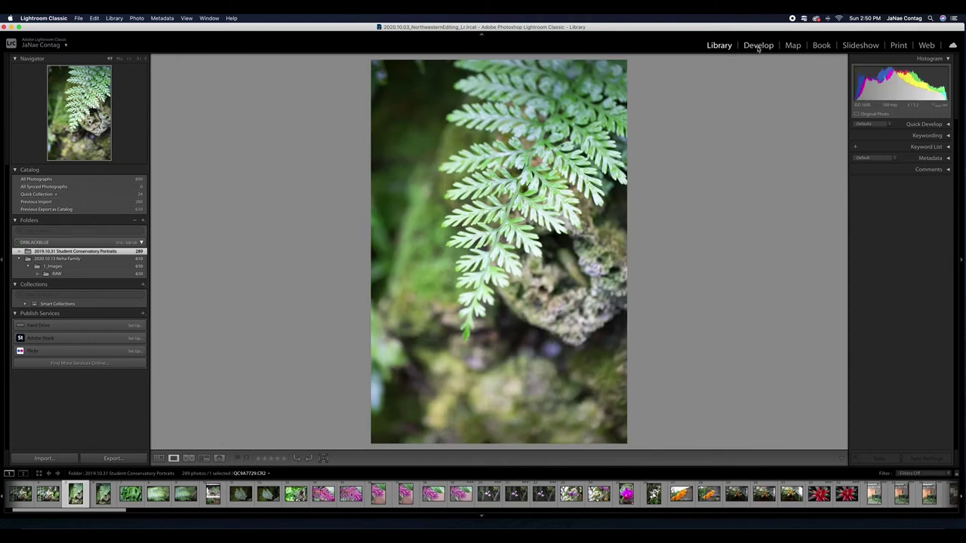
- In Develop, open the smiling woman's palm-frond portrait and give it a one-star rating
click(758, 45)
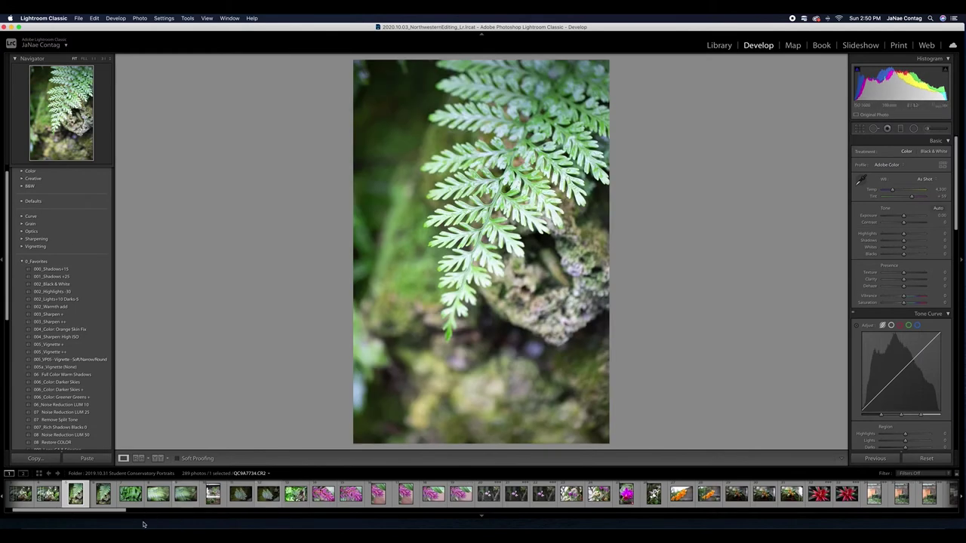
drag(115, 515, 534, 518)
click(545, 495)
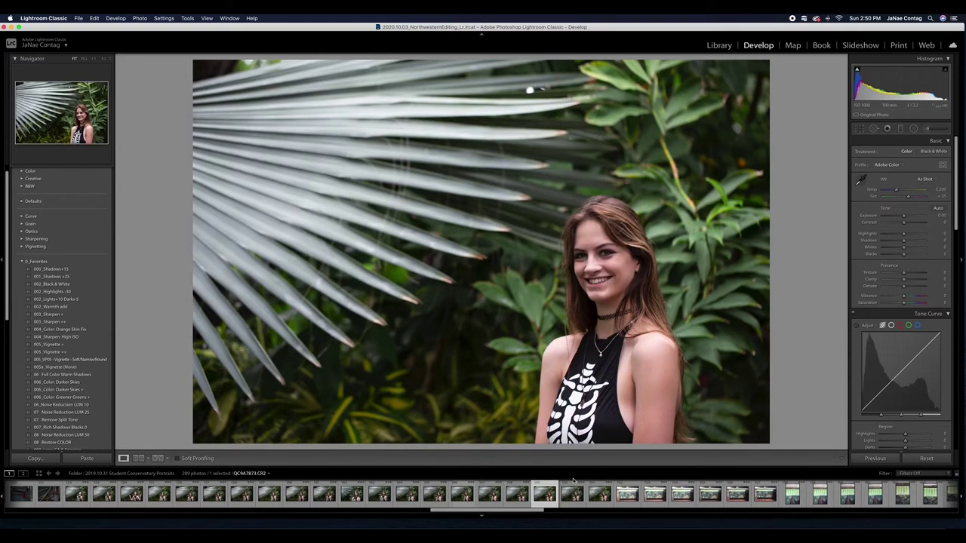
key(1)
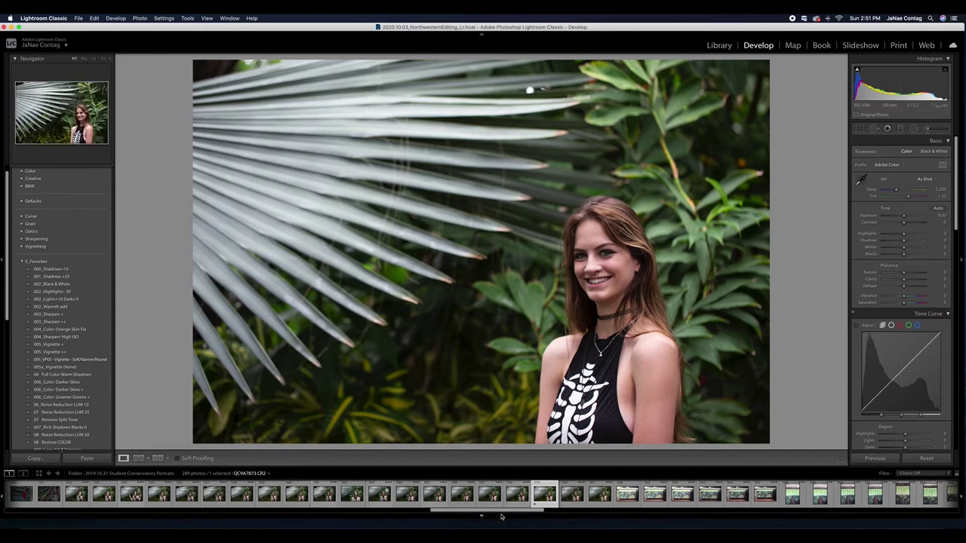
scroll(504, 514, right, 1)
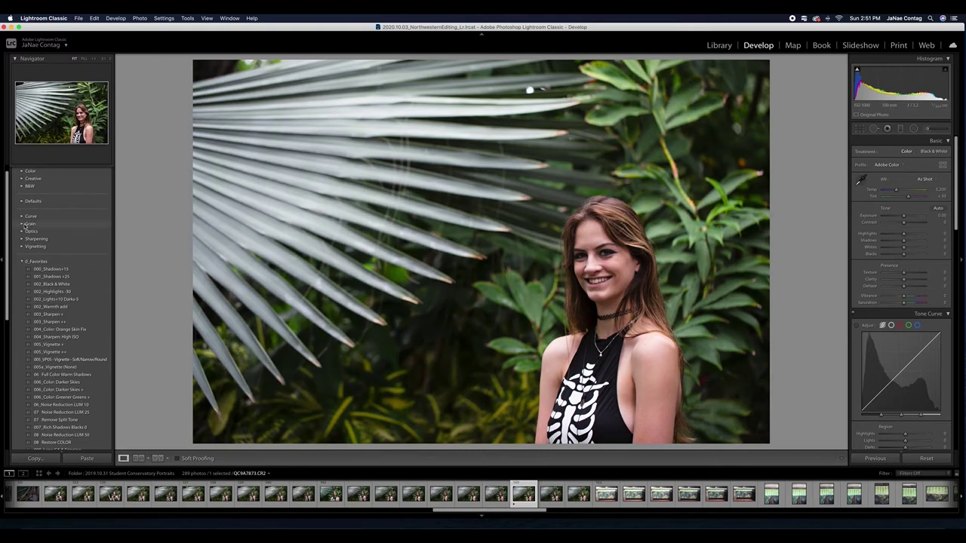
scroll(30, 224, up, 1)
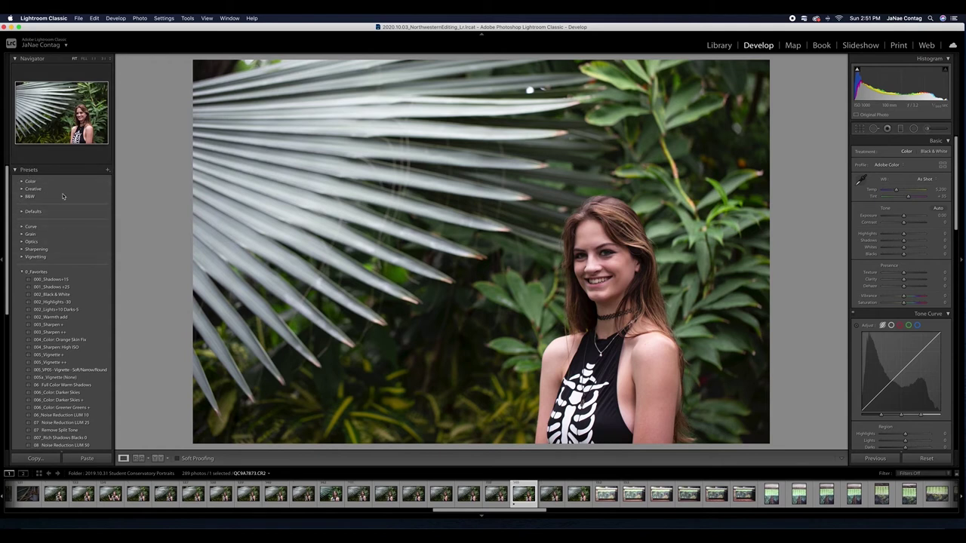
click(23, 181)
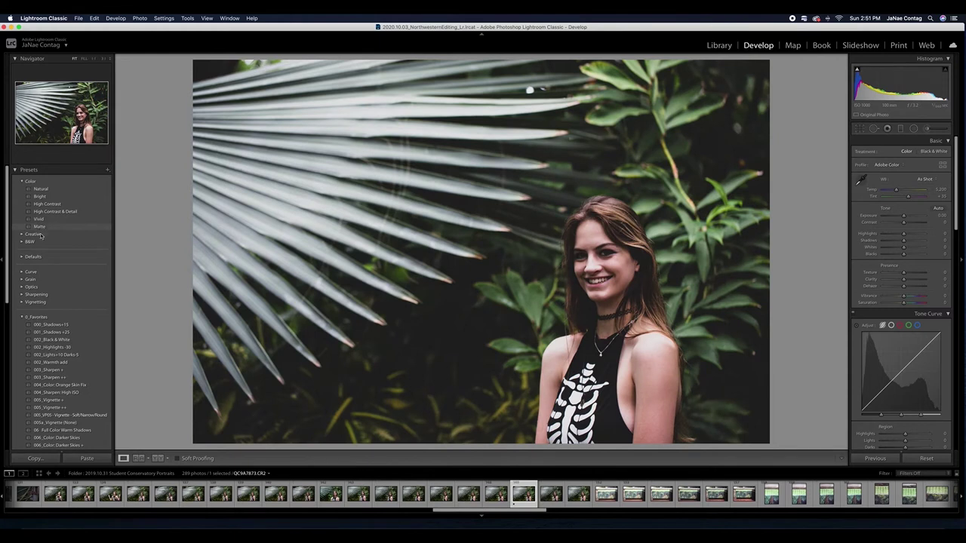
click(22, 183)
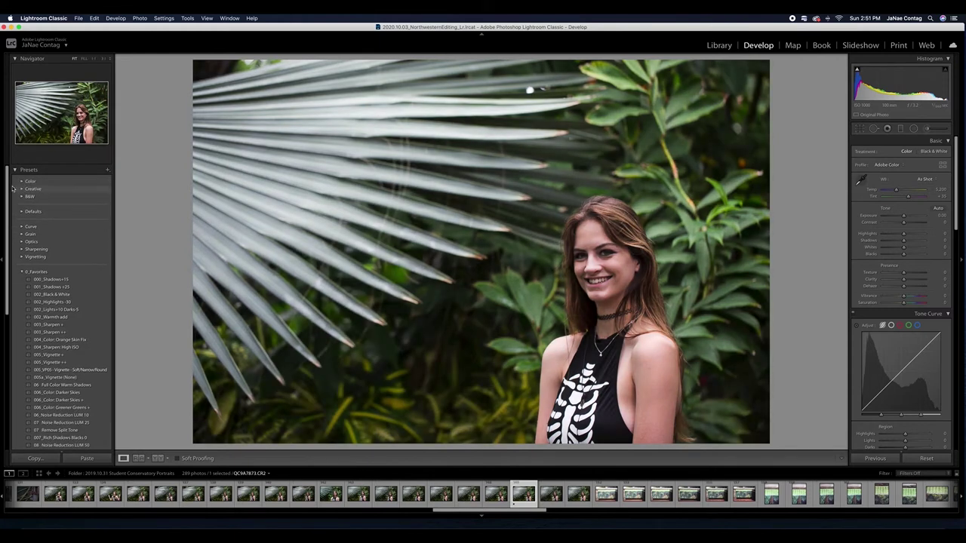
click(23, 188)
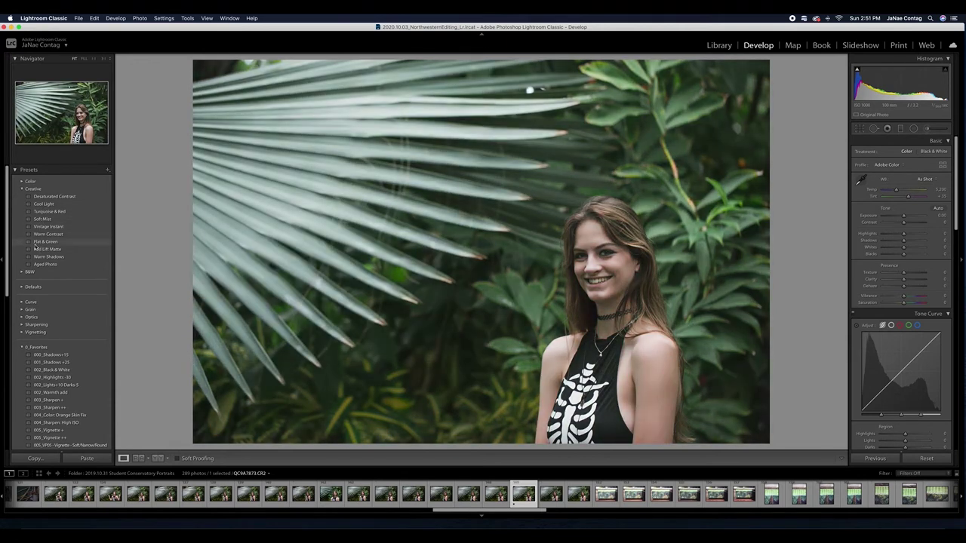
click(23, 273)
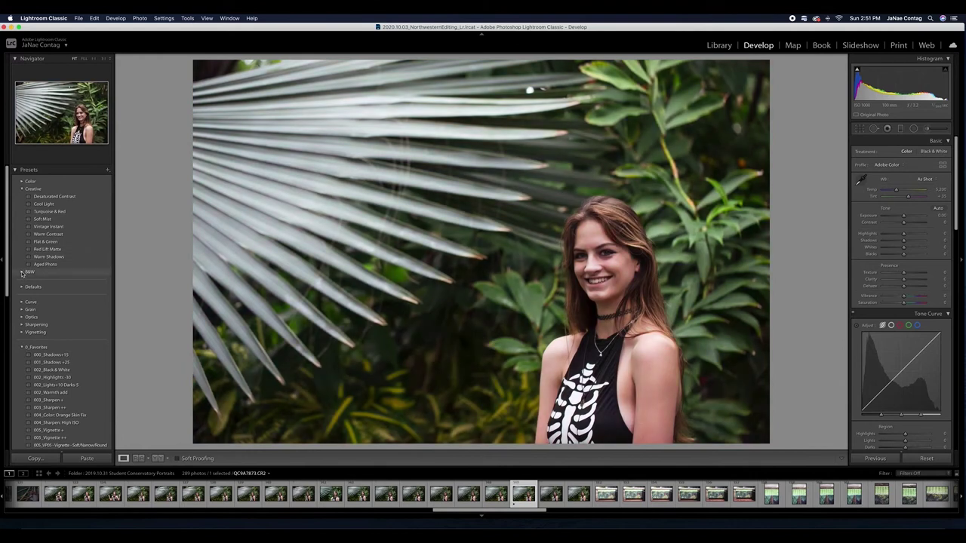
click(22, 189)
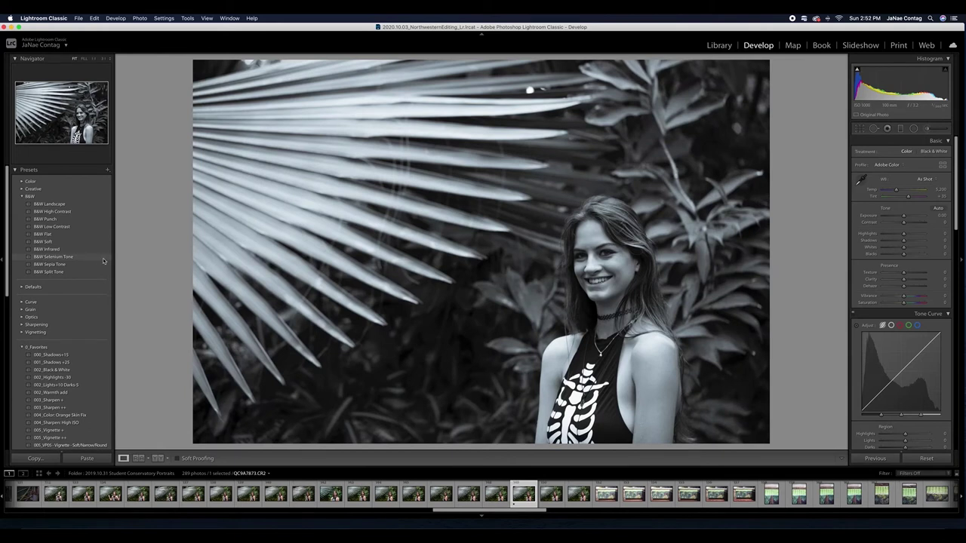
click(22, 197)
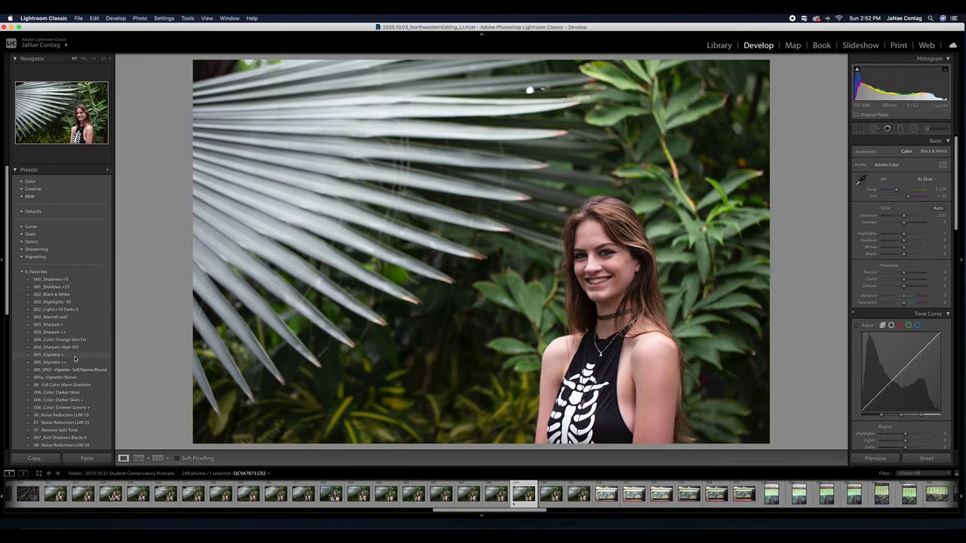
scroll(32, 296, down, 1)
scroll(83, 341, down, 2)
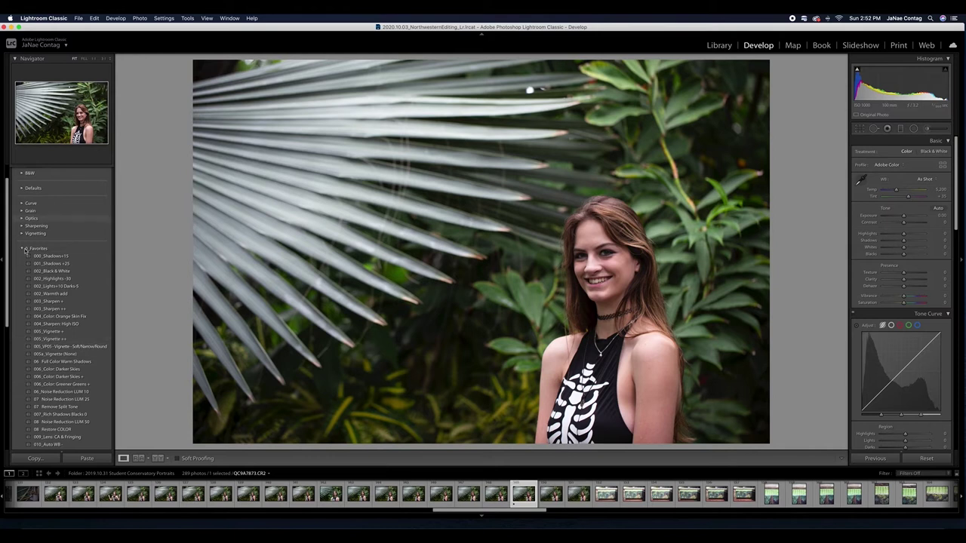
scroll(18, 282, down, 3)
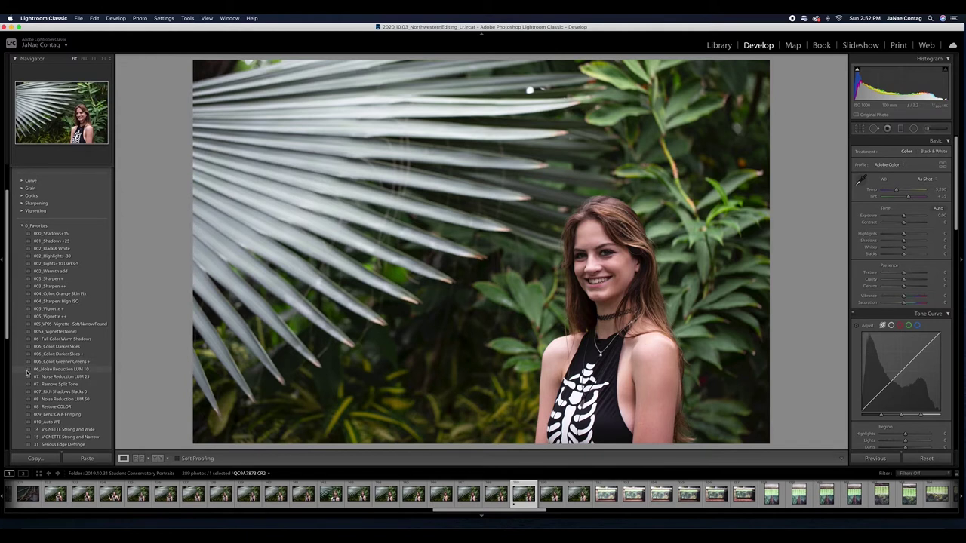
scroll(27, 372, down, 2)
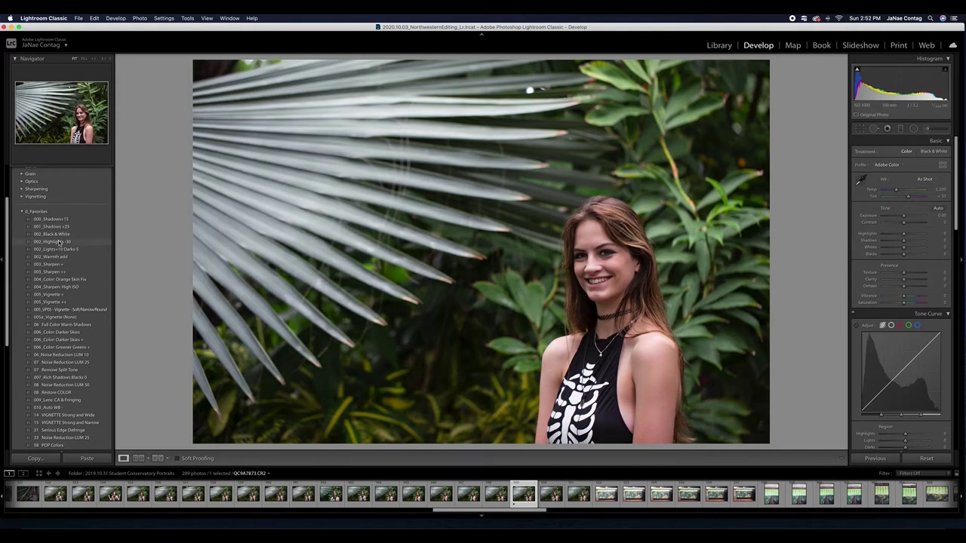
scroll(44, 243, down, 1)
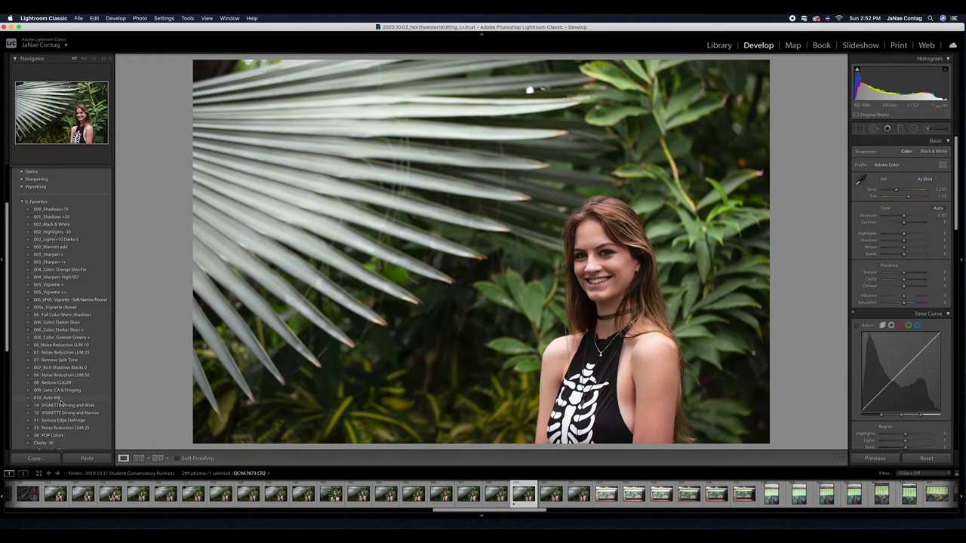
scroll(65, 404, down, 1)
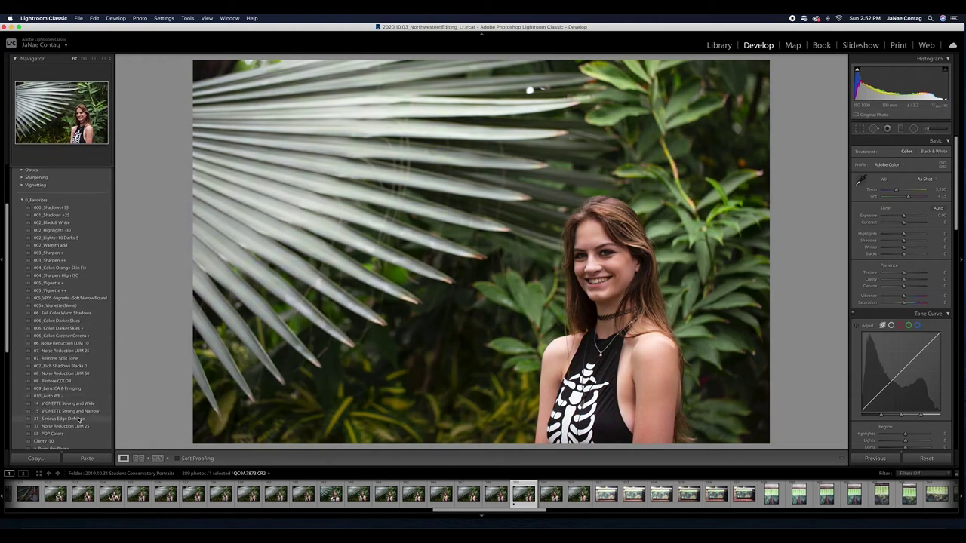
scroll(101, 431, down, 2)
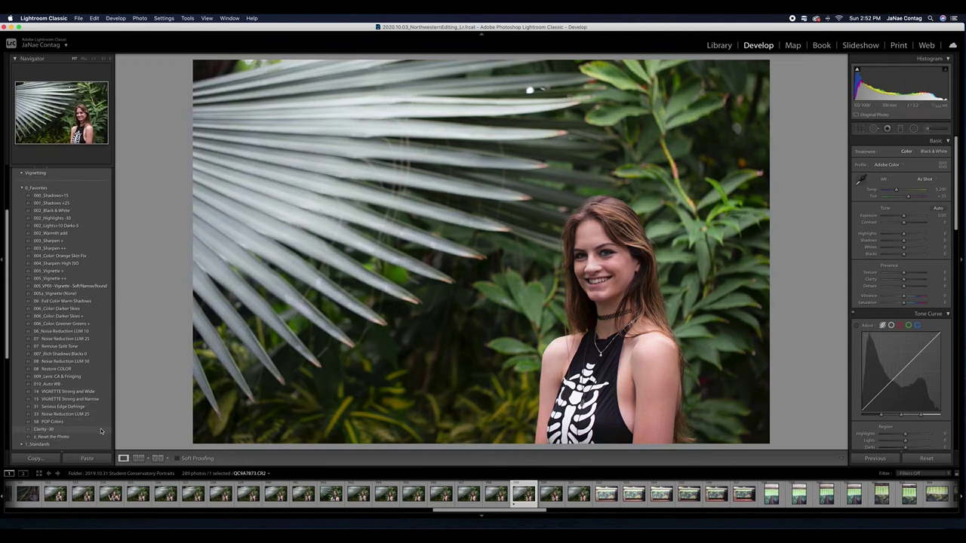
scroll(101, 431, down, 1)
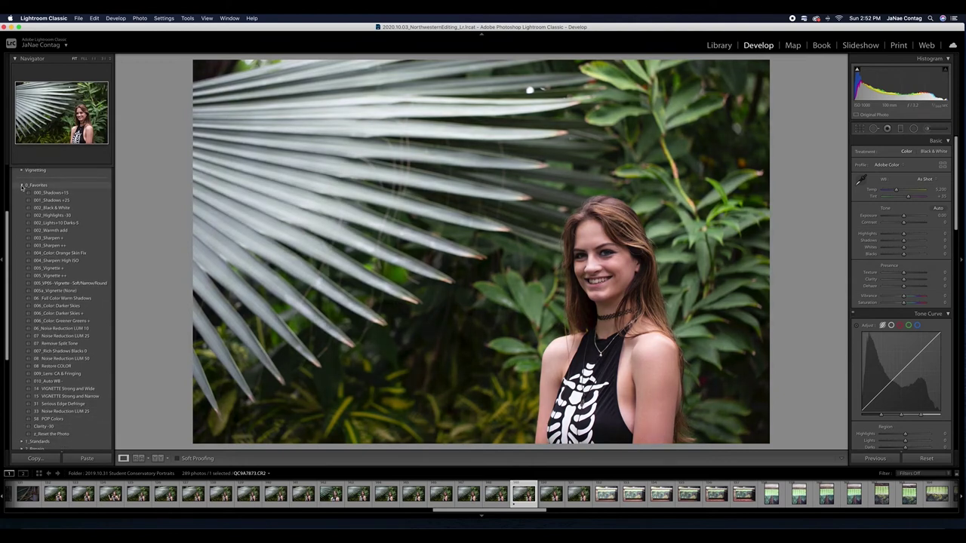
click(22, 186)
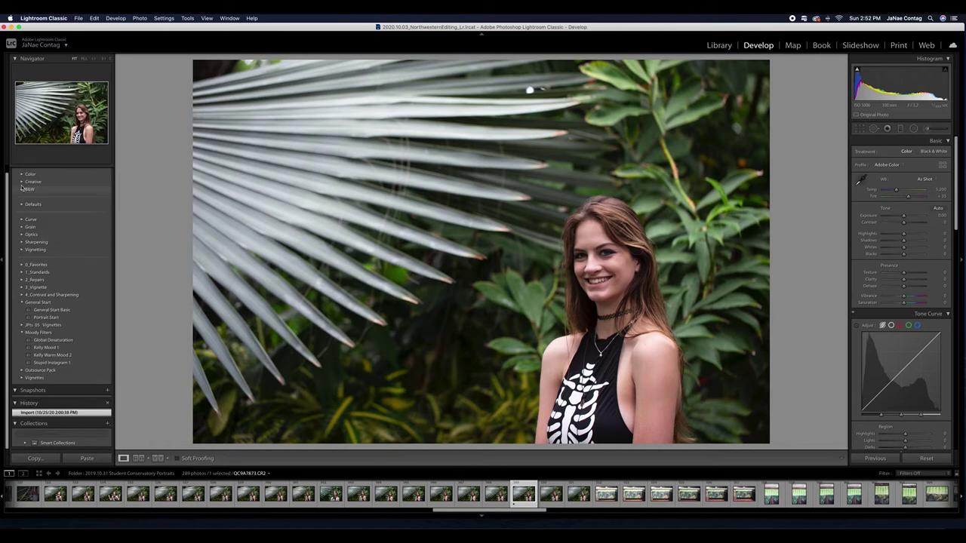
click(22, 280)
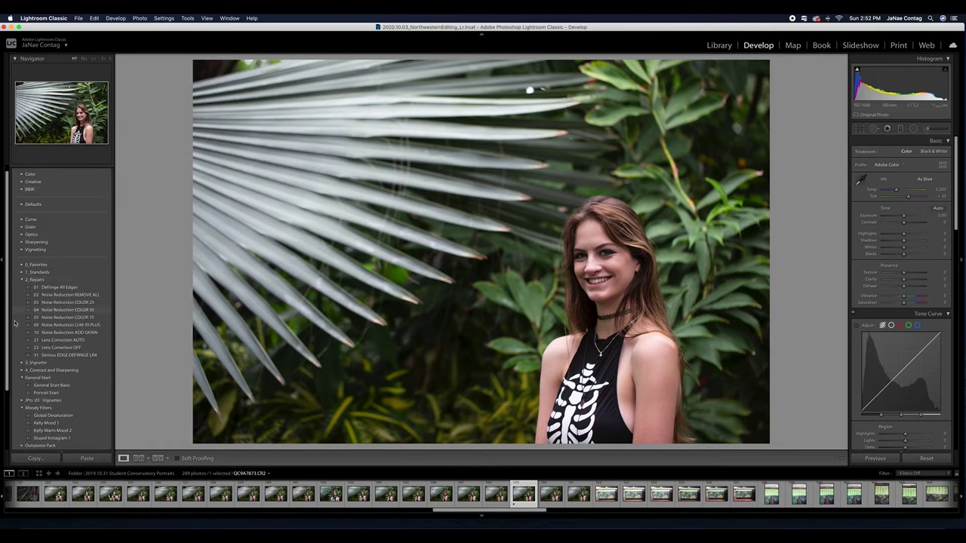
click(22, 280)
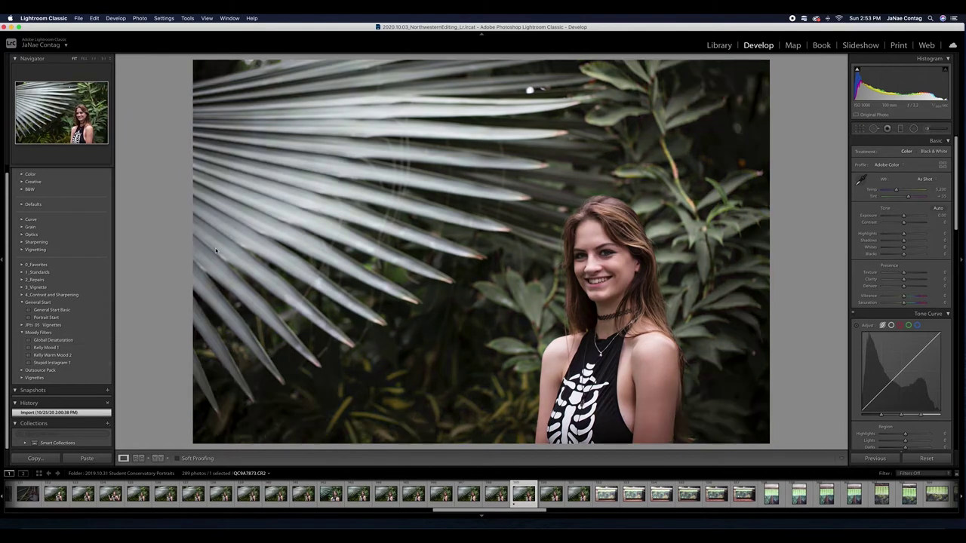
- Pull the portrait's Whites down to -23 while watching highlight clipping
key(Right)
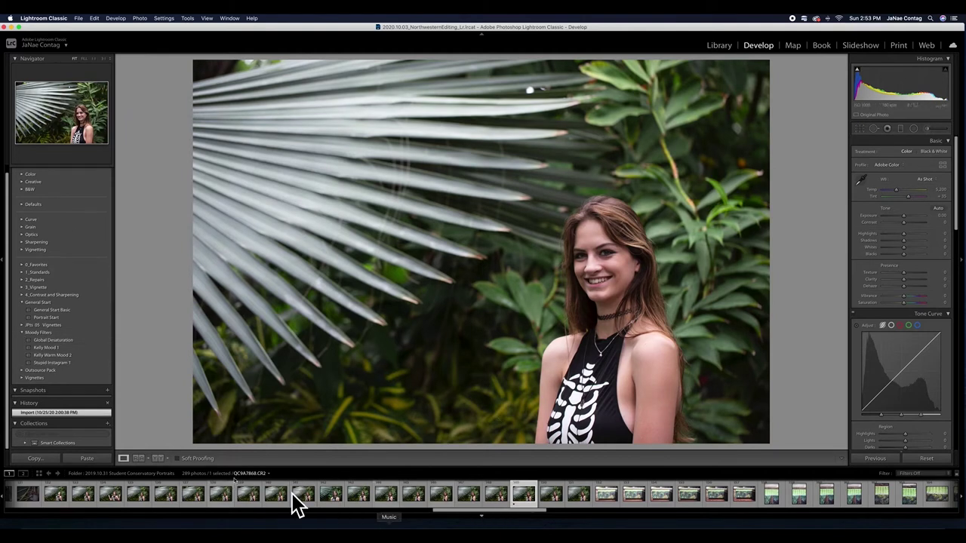
key(Left)
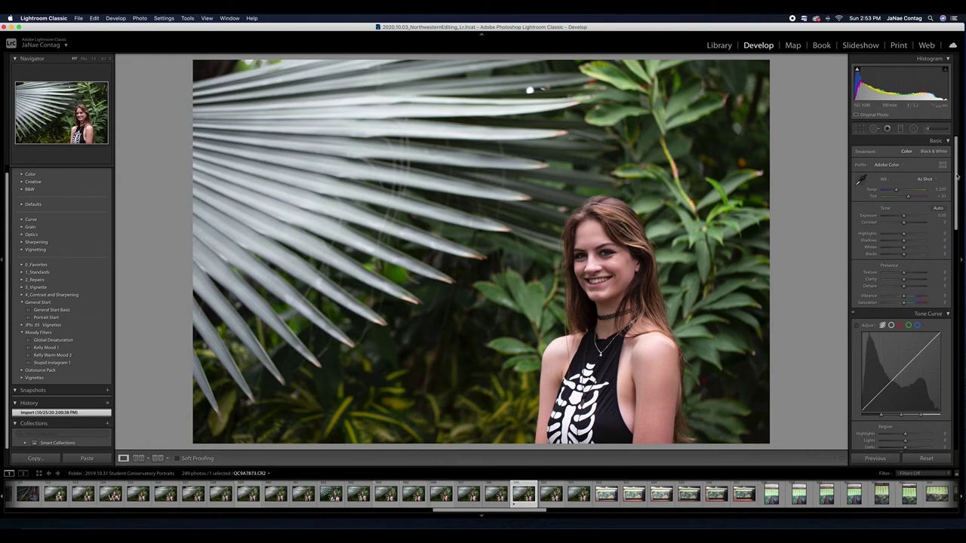
scroll(957, 175, down, 1)
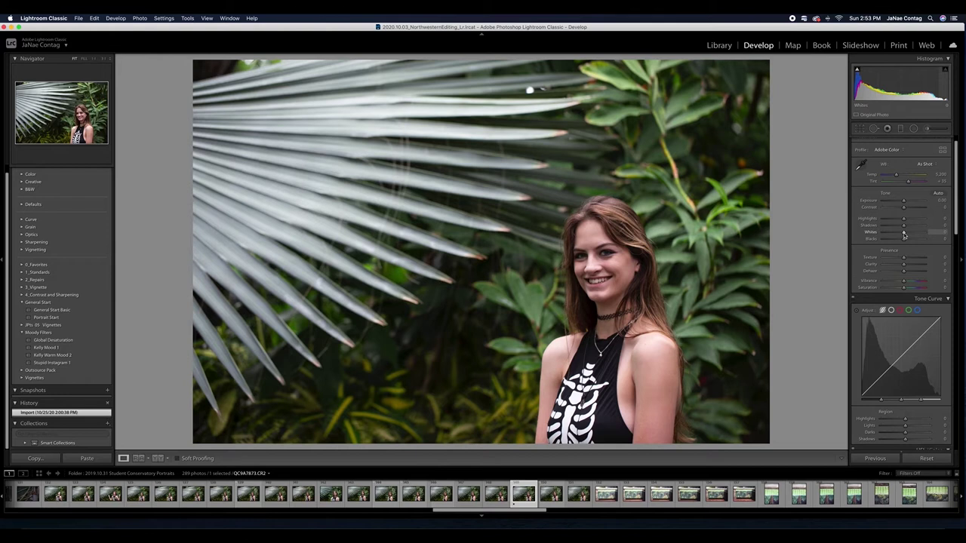
mouse_move(904, 236)
mouse_down()
mouse_move(898, 242)
mouse_move(909, 242)
mouse_up()
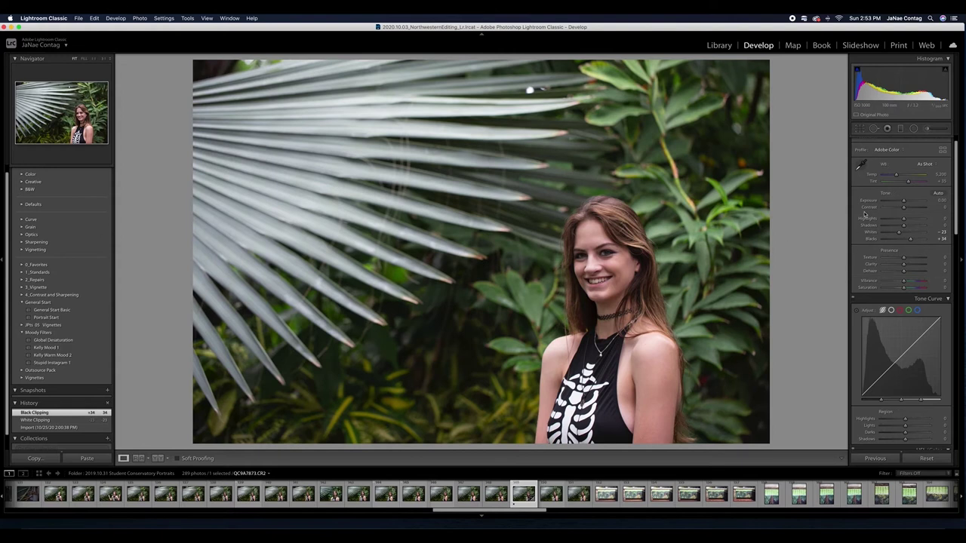
- Enter Contrast +10 and Clarity -20 in the Basic panel
click(938, 206)
text(1)
key(Return)
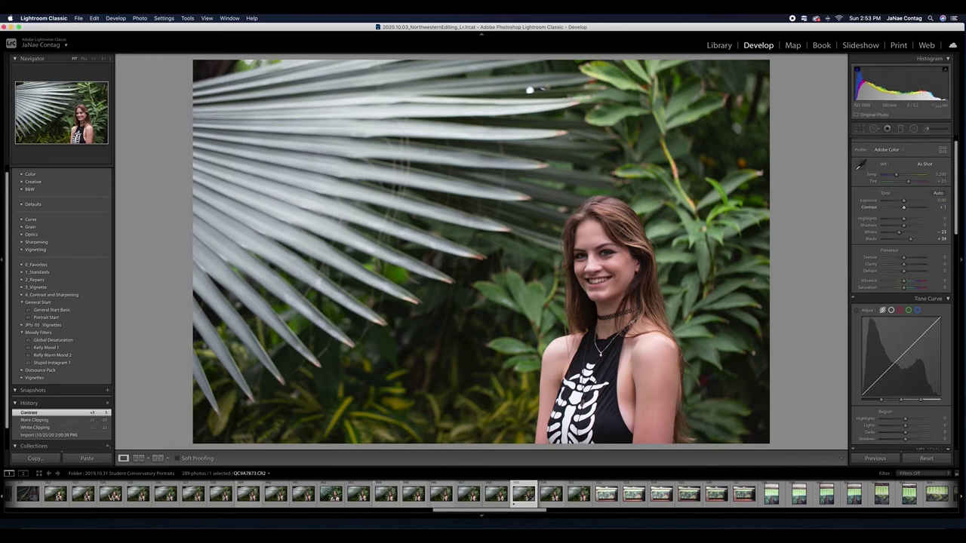
click(942, 207)
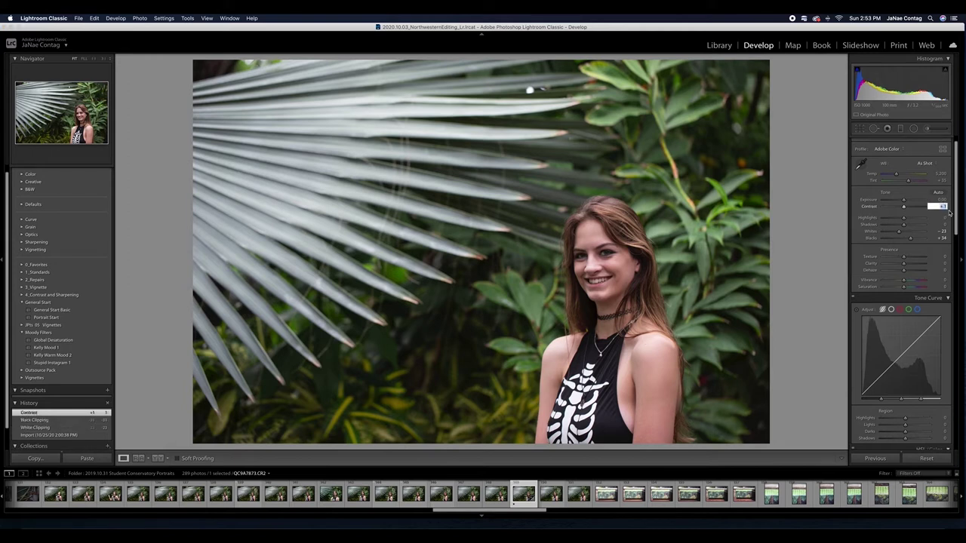
text(10)
key(Return)
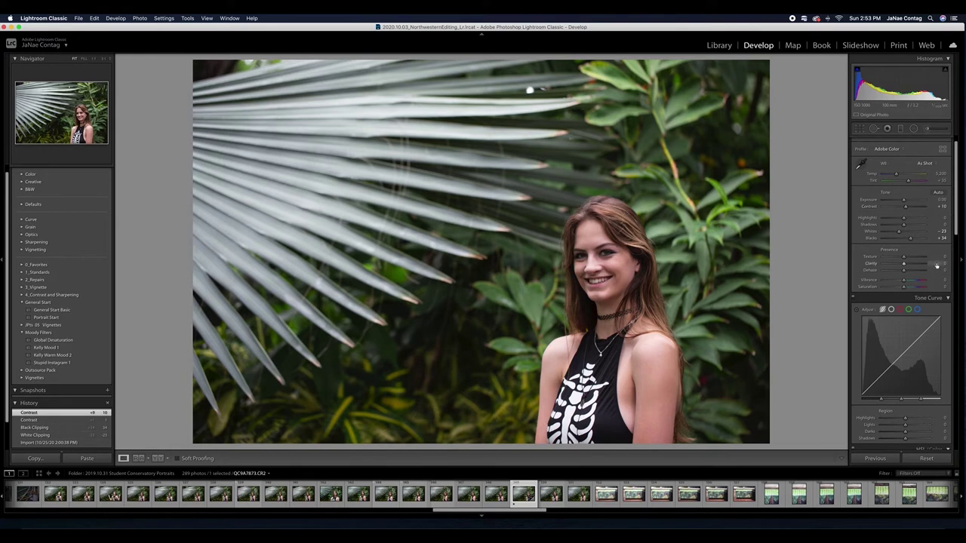
click(936, 264)
text(-20)
key(Return)
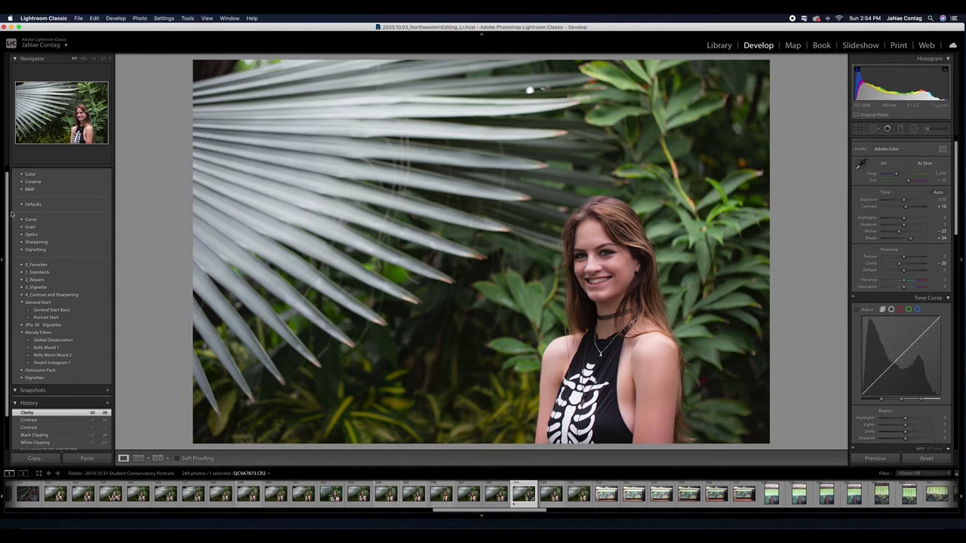
scroll(53, 172, up, 2)
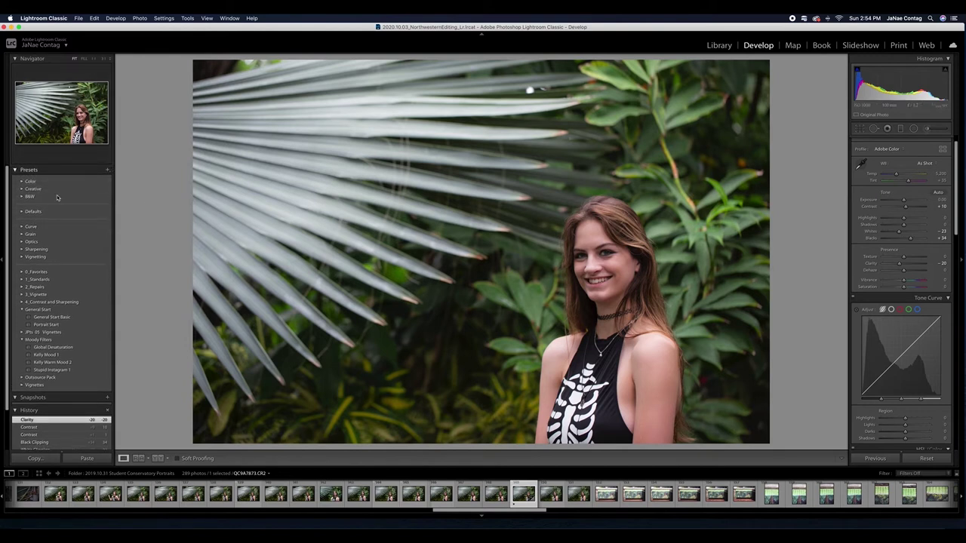
- Start a new develop preset named 'Contrast +10 Clarity -20'
click(107, 170)
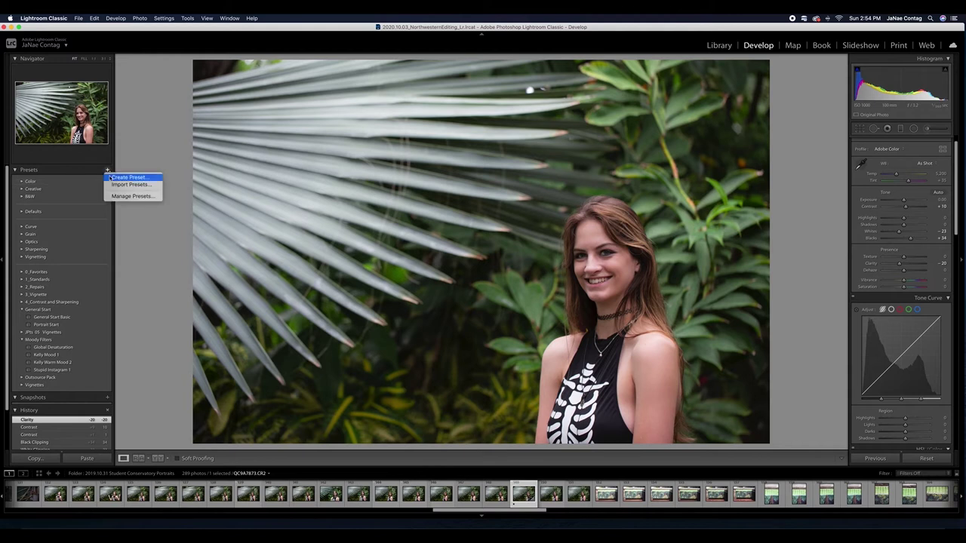
click(111, 178)
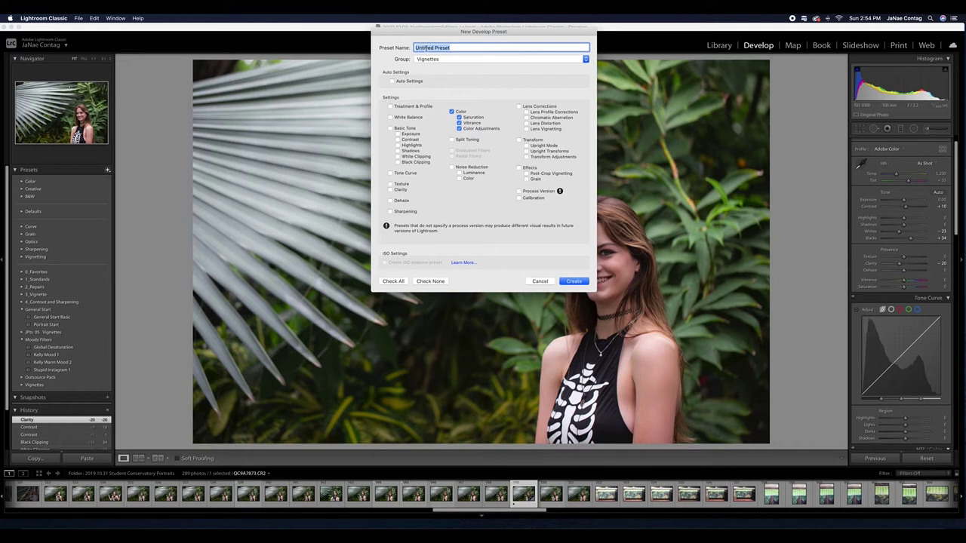
key(BackSpace)
text(Contrast +10 Clarity -20)
- Place the preset in a new 'Portrait Starts' group, exclude colour settings, and create it
click(430, 60)
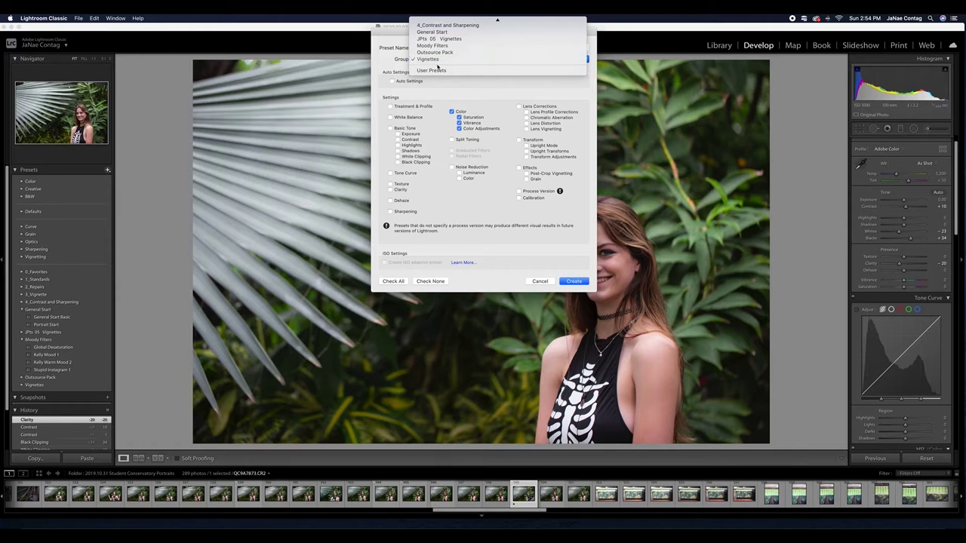
mouse_move(441, 22)
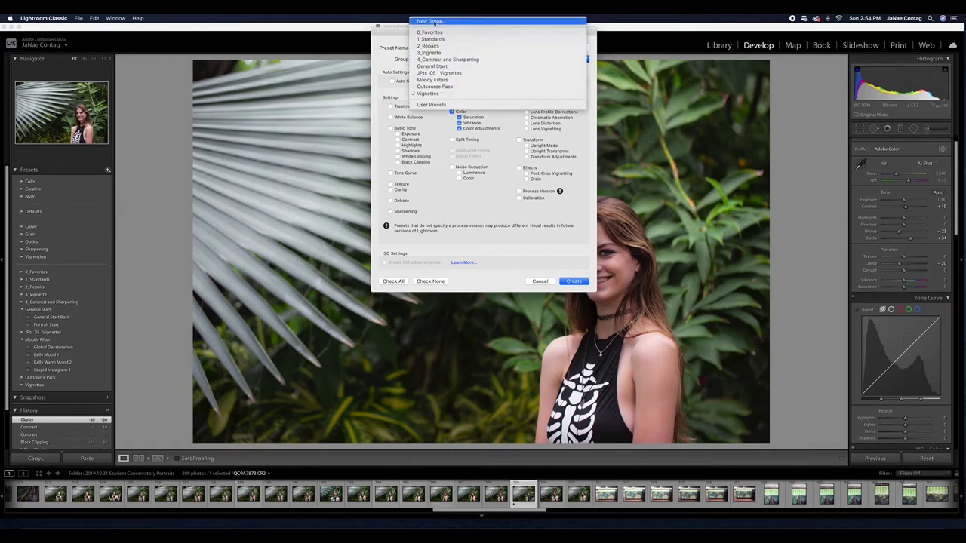
click(435, 22)
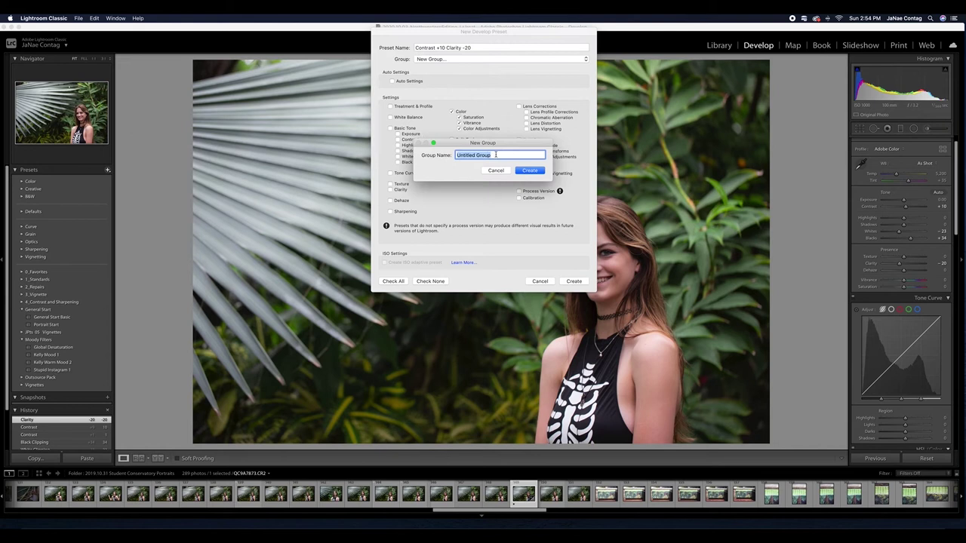
text(Portrait Starts)
click(528, 171)
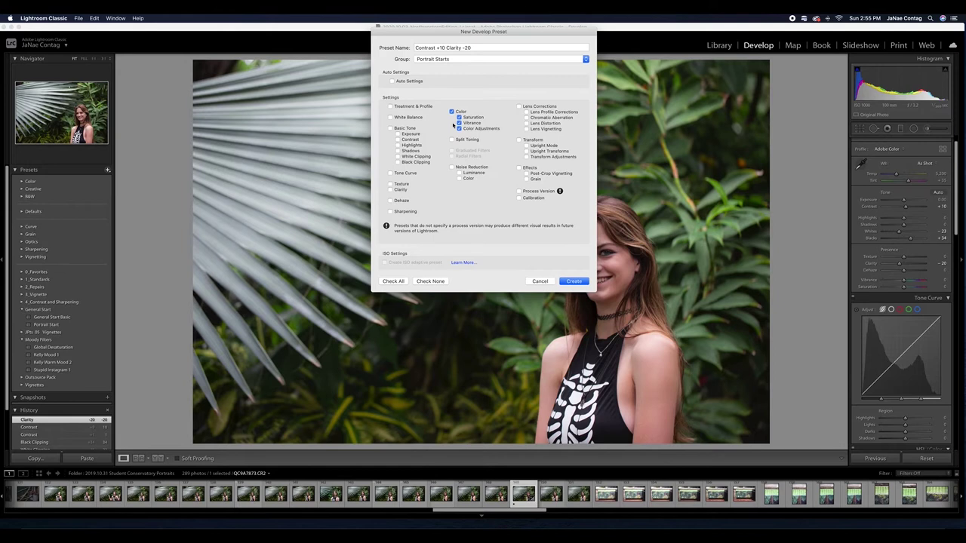
click(451, 112)
click(573, 282)
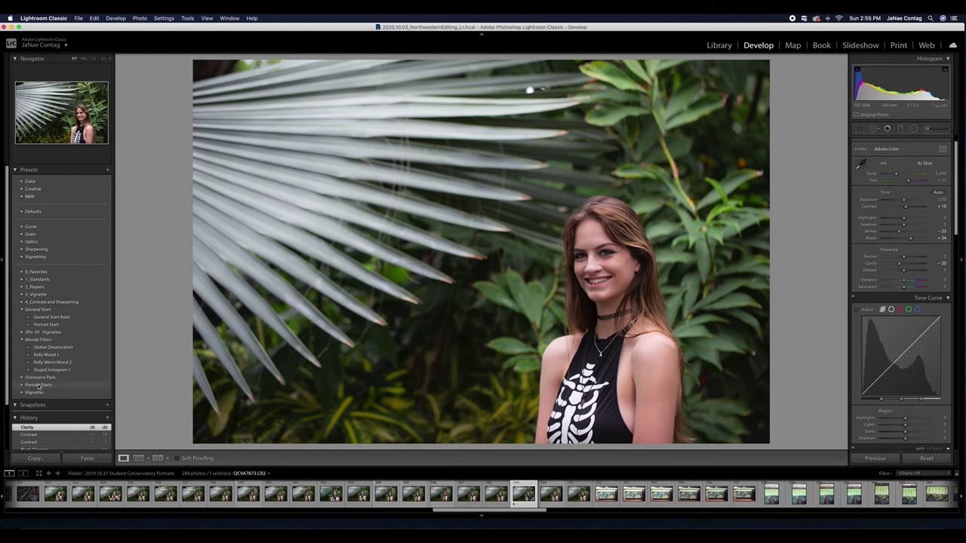
- Expand Portrait Starts to reveal the new preset and return to the edited photo
click(21, 385)
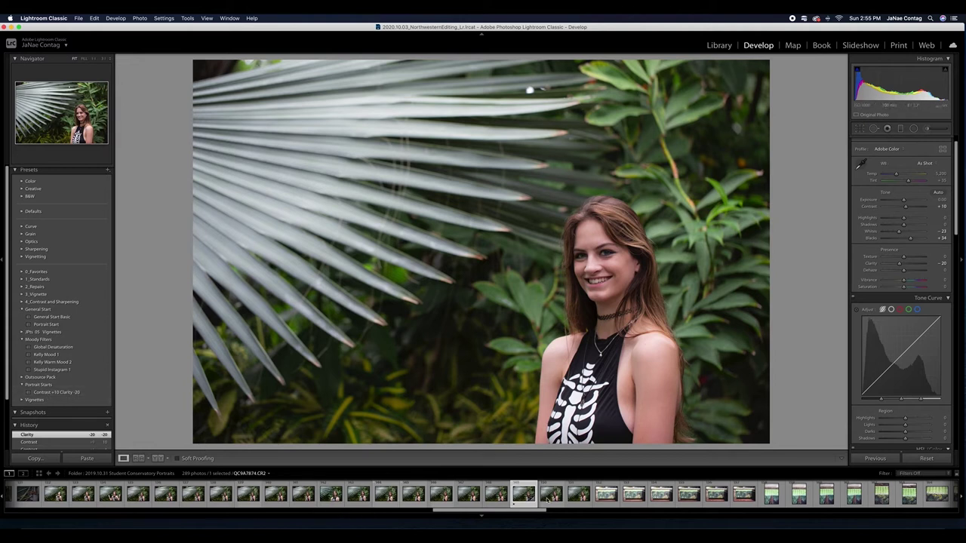
click(541, 497)
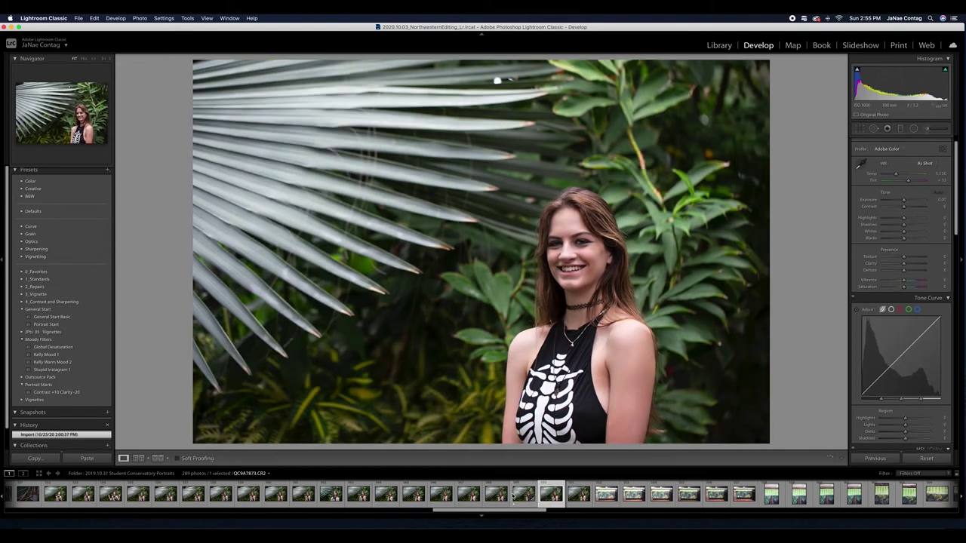
click(528, 497)
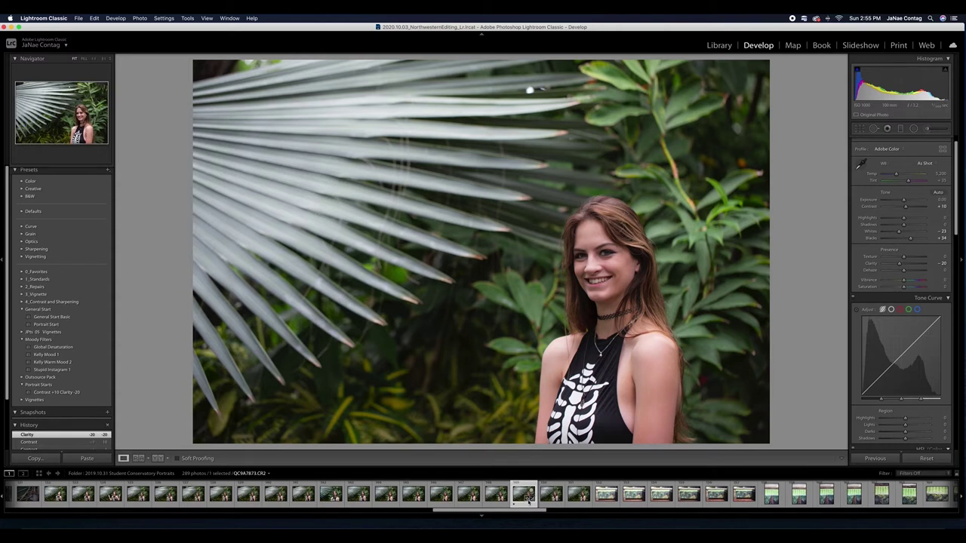
- Select three portraits and sync Contrast, Clarity and White Clipping across them
shift+click(579, 498)
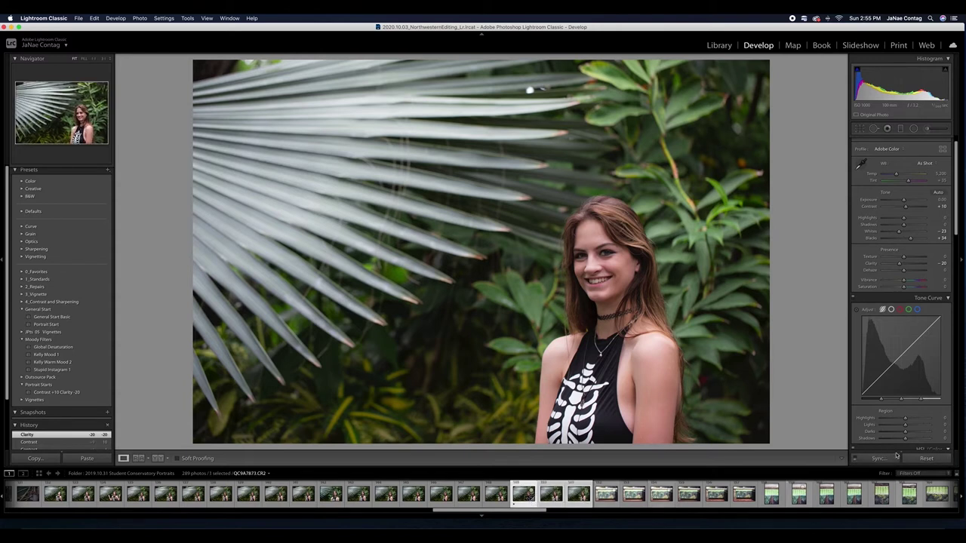
click(879, 458)
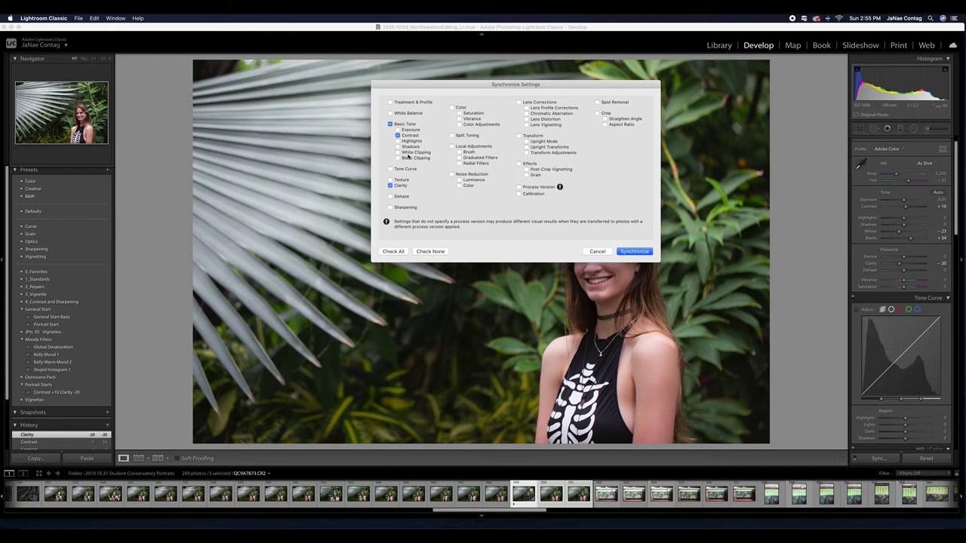
click(408, 154)
click(648, 252)
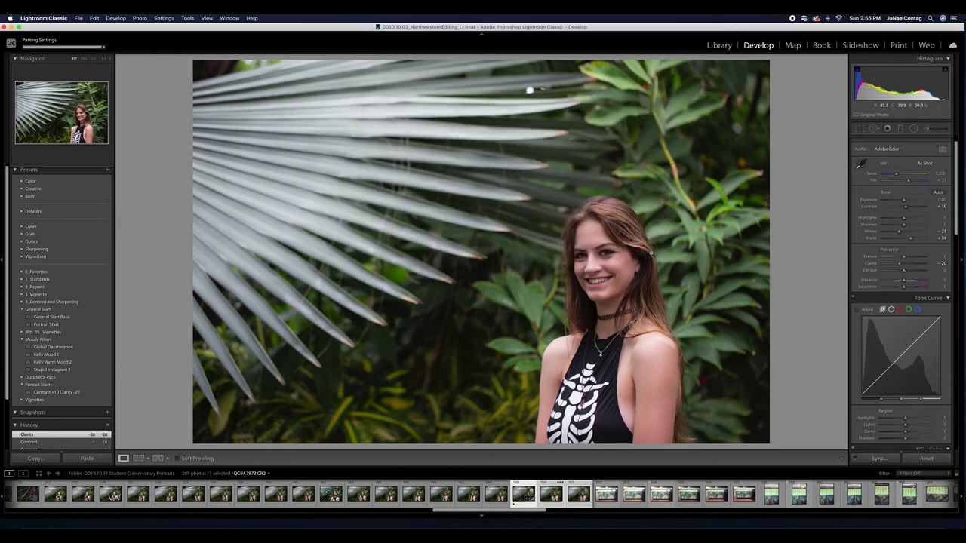
- Turn on lens profile corrections and chromatic aberration removal
scroll(902, 336, down, 10)
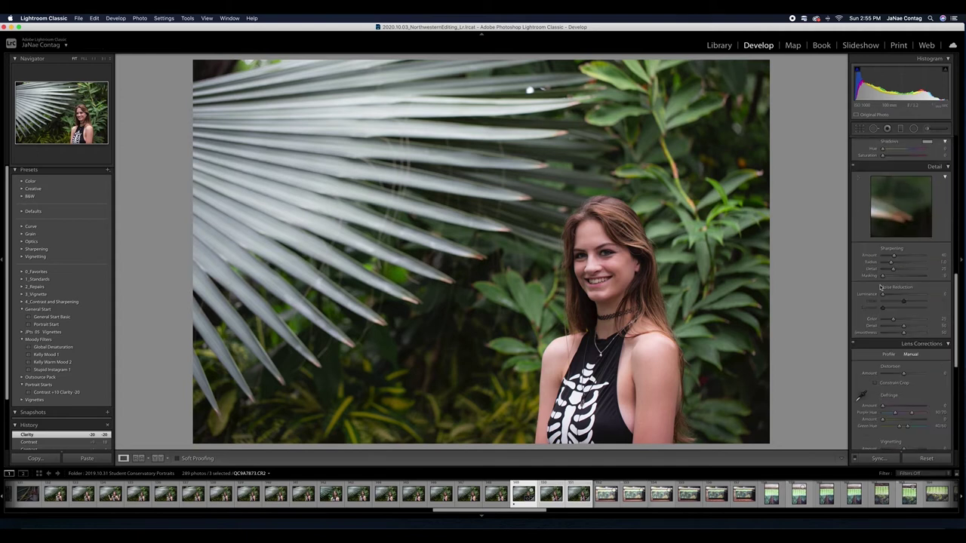
scroll(873, 245, down, 1)
scroll(875, 257, down, 5)
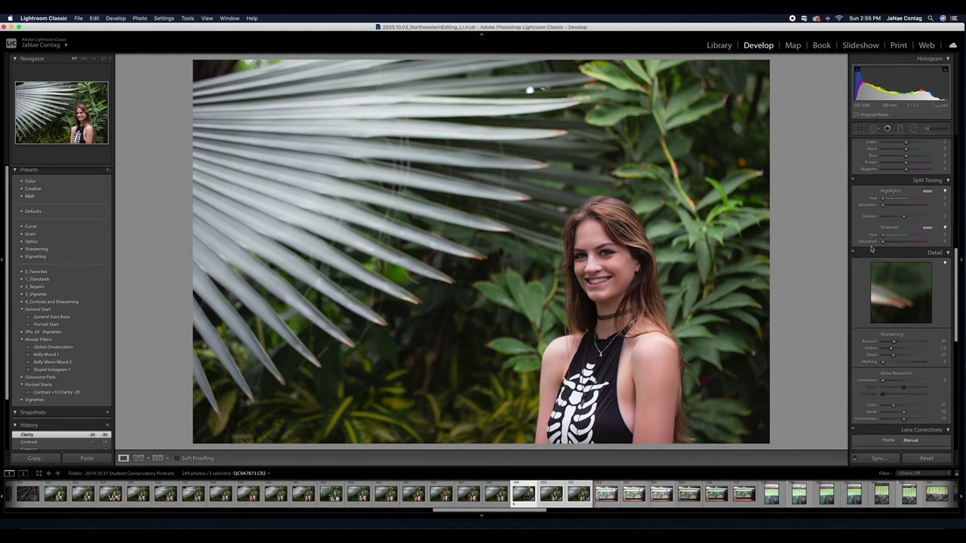
click(888, 310)
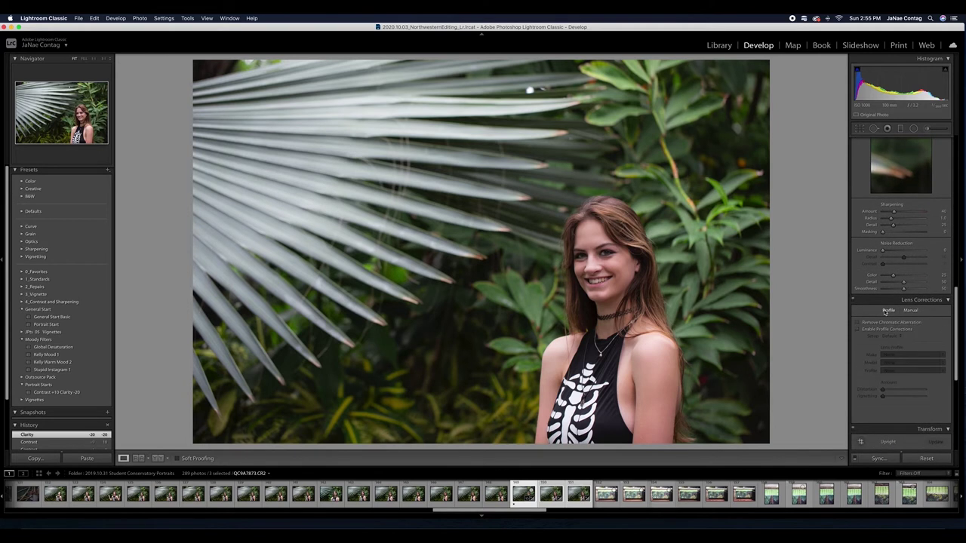
click(882, 323)
click(883, 330)
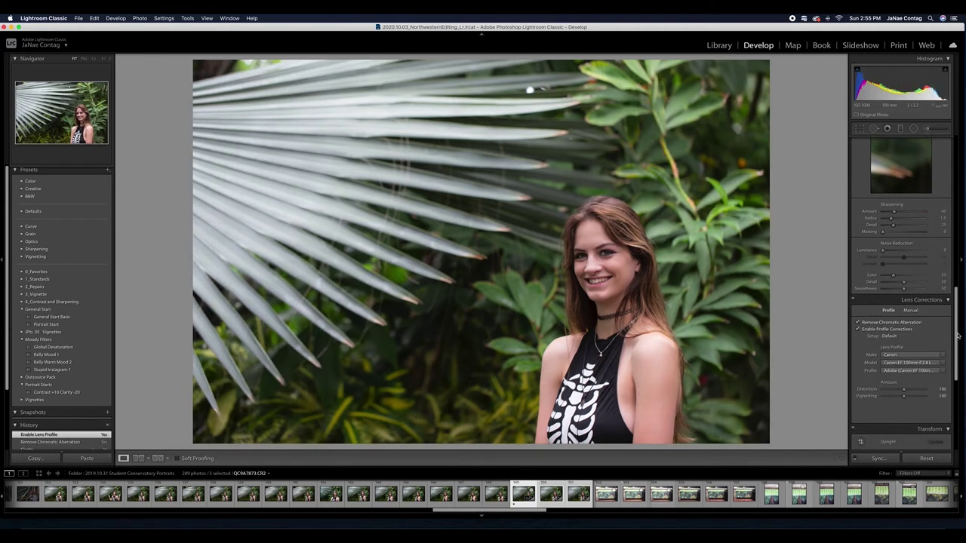
- Set Green and Aqua saturation to -30
drag(957, 335, 947, 235)
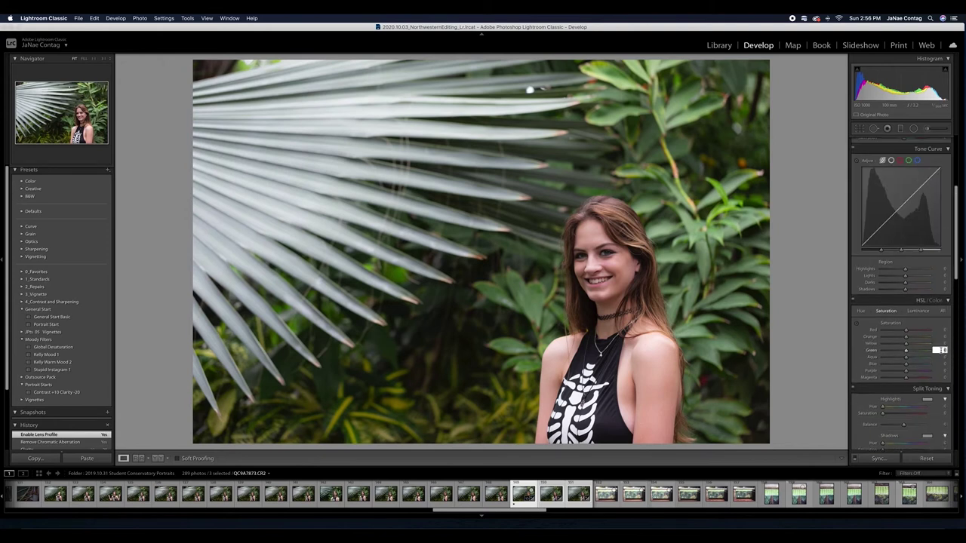
key(Return)
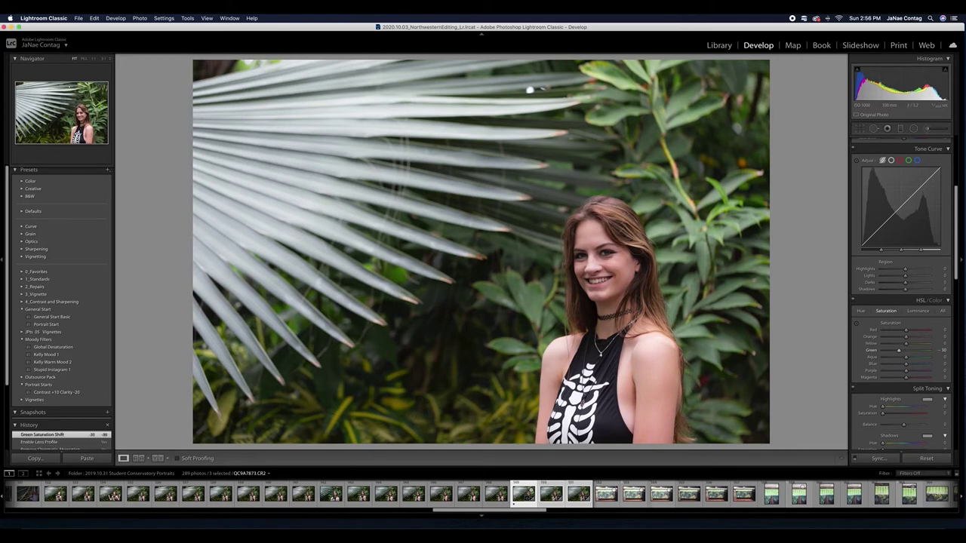
key(Tab)
text(-30)
key(Return)
- Sync the Color and Lens Corrections settings to the other selected portraits
key(super+shift+s)
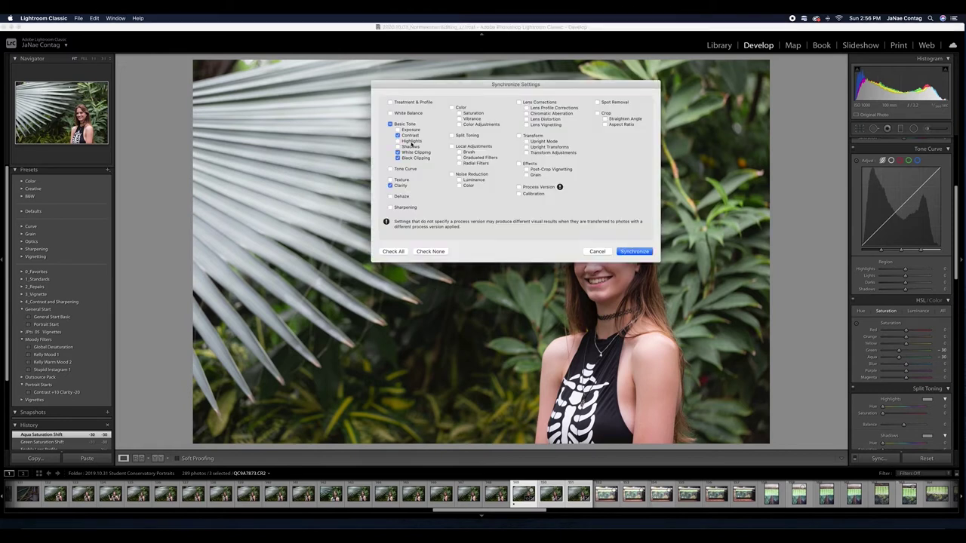
click(452, 107)
click(546, 103)
click(636, 252)
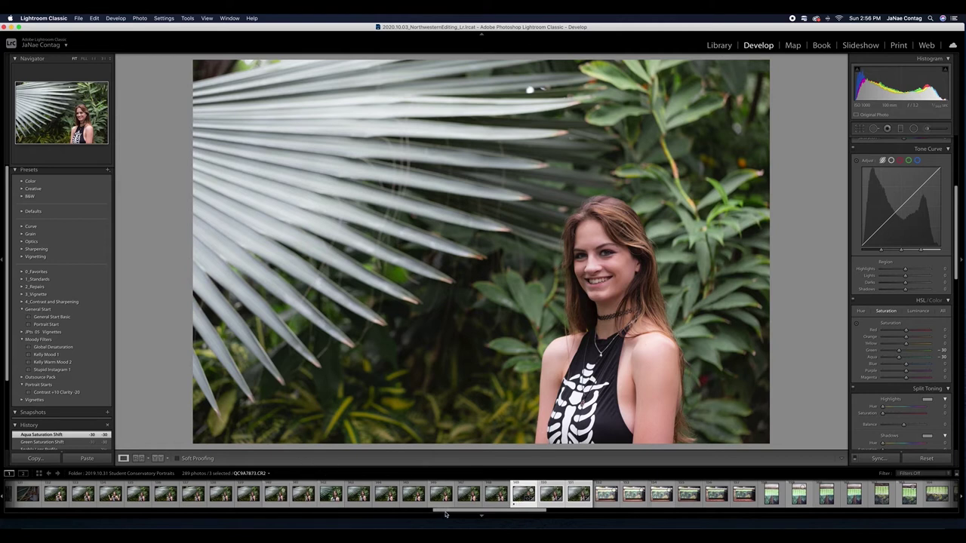
- Step through the filmstrip, giving one passing shot a one-star rating
click(549, 504)
key(Right)
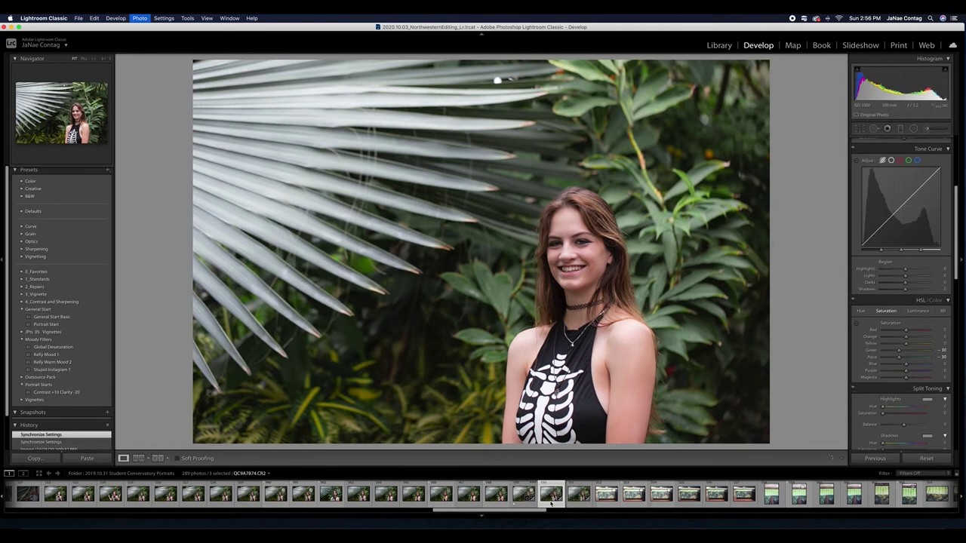
key(1)
key(Right)
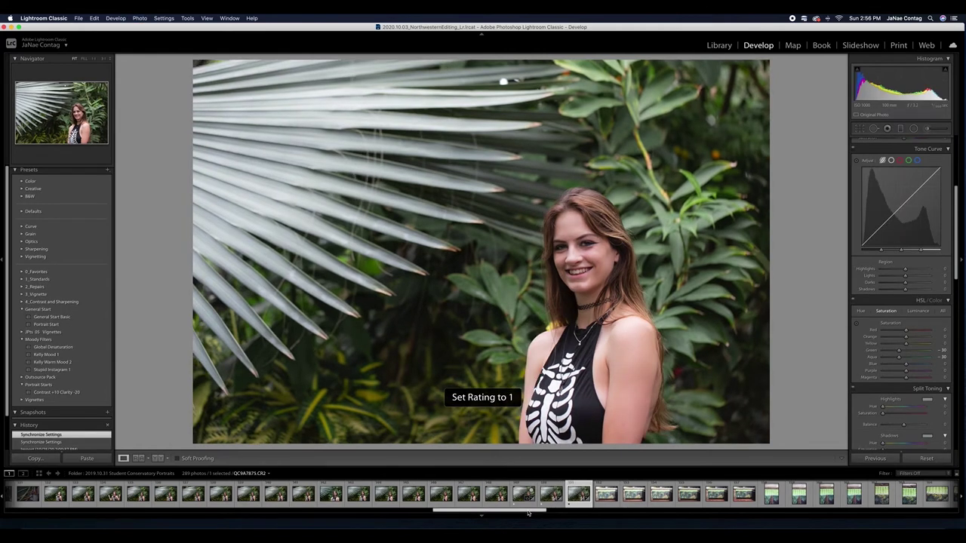
- Open the QC9A7930 white-sweater portrait and scroll to the Basic panel
drag(532, 518, 702, 510)
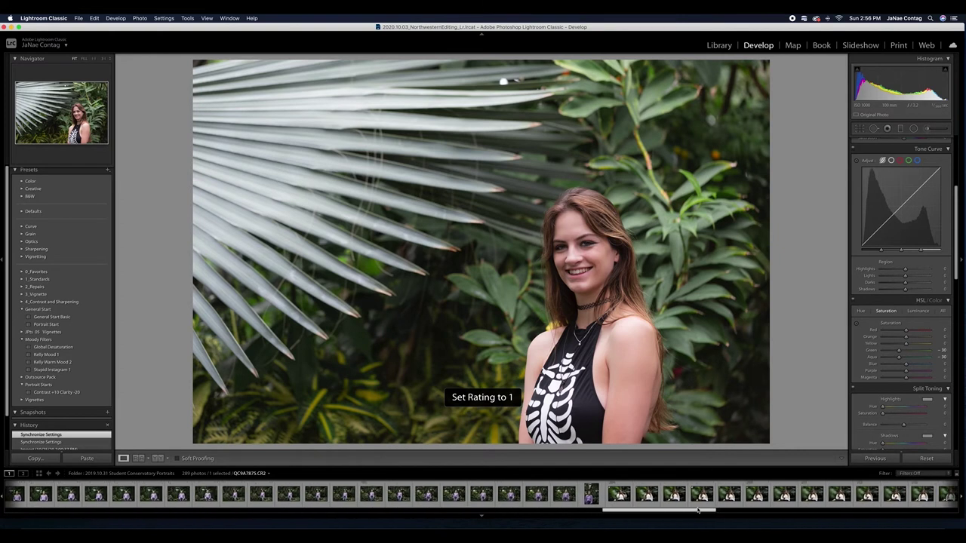
click(674, 494)
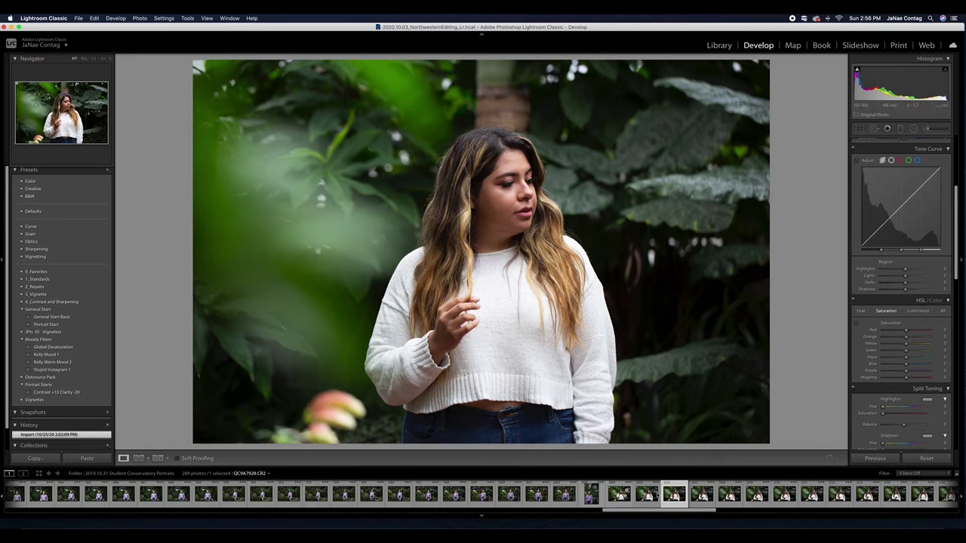
drag(956, 224, 956, 179)
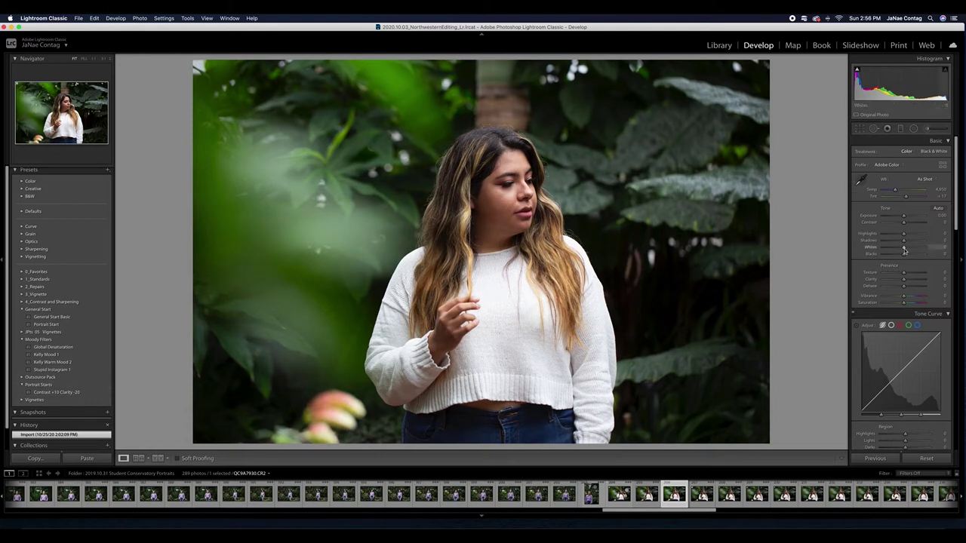
- Set Whites to +6 while checking clipping, and enable profile corrections and chromatic aberration removal
mouse_move(904, 250)
alt+mouse_down()
mouse_move(892, 251)
mouse_move(911, 257)
alt+mouse_up()
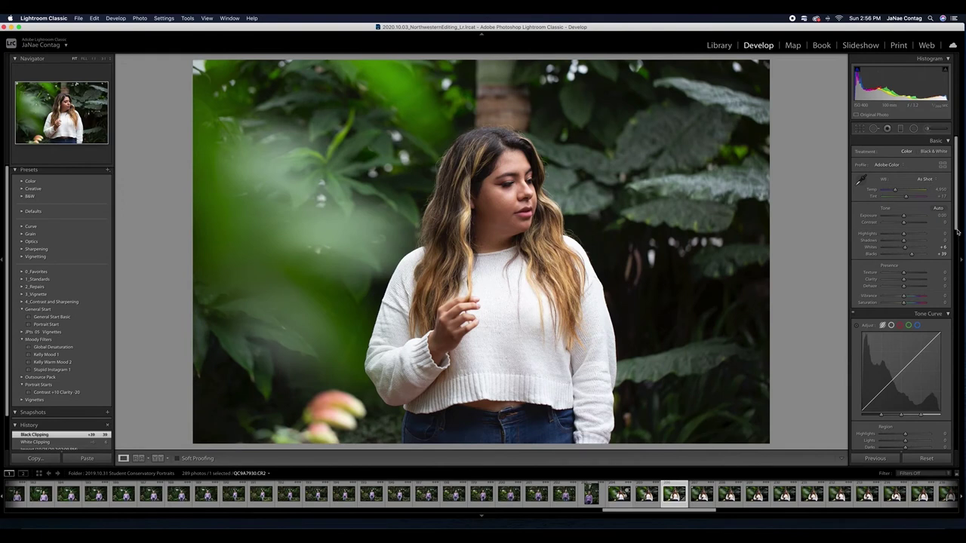
drag(957, 233, 960, 369)
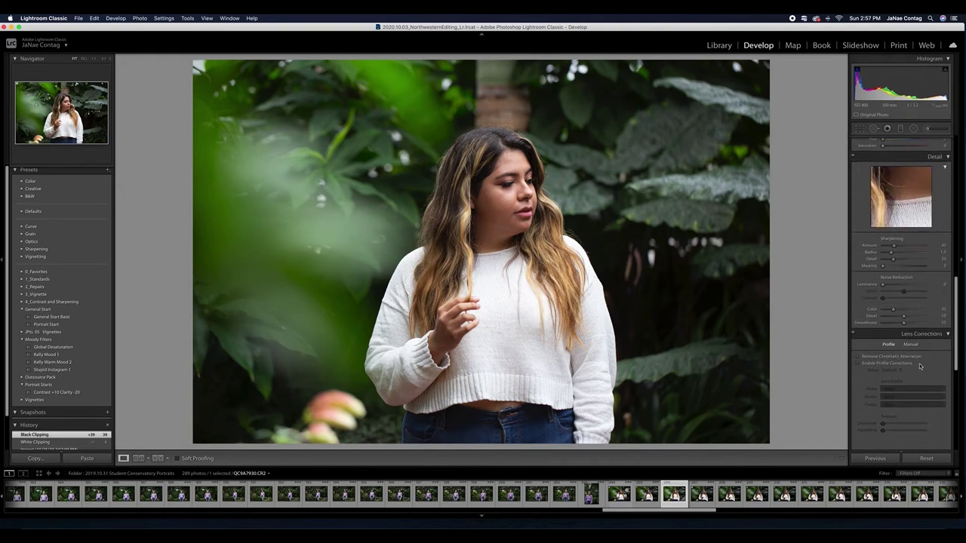
click(891, 356)
click(889, 363)
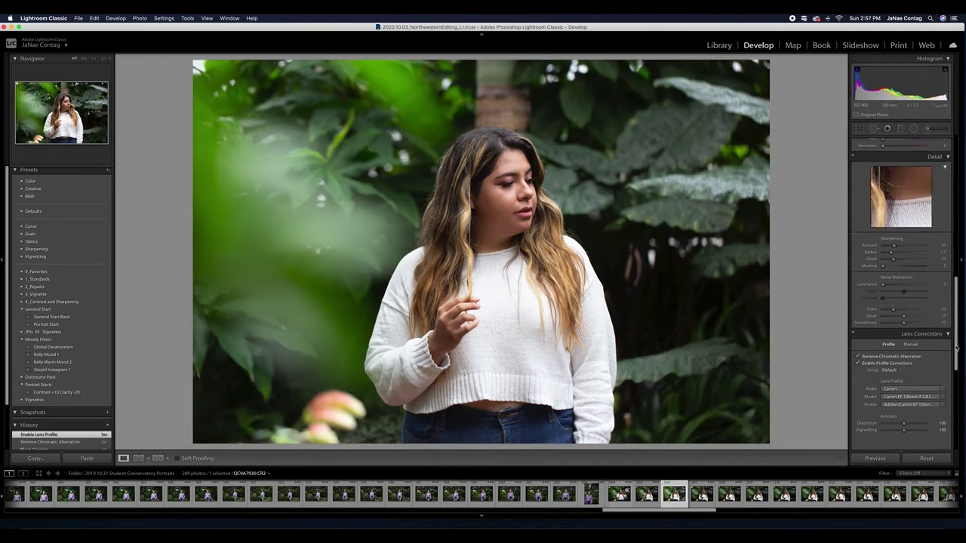
- Lower Highlights on the bright sweater to -24
drag(957, 347, 956, 145)
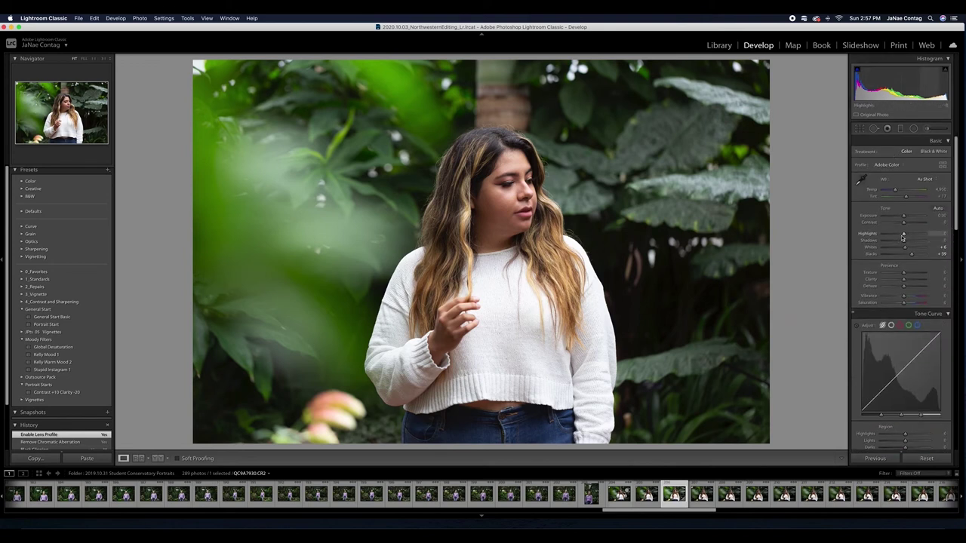
drag(904, 235, 900, 239)
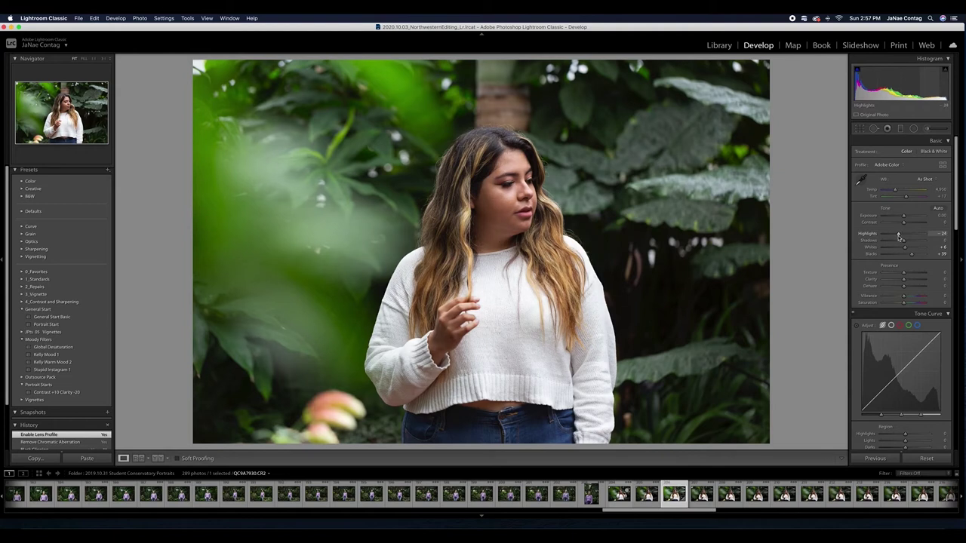
drag(898, 238, 900, 237)
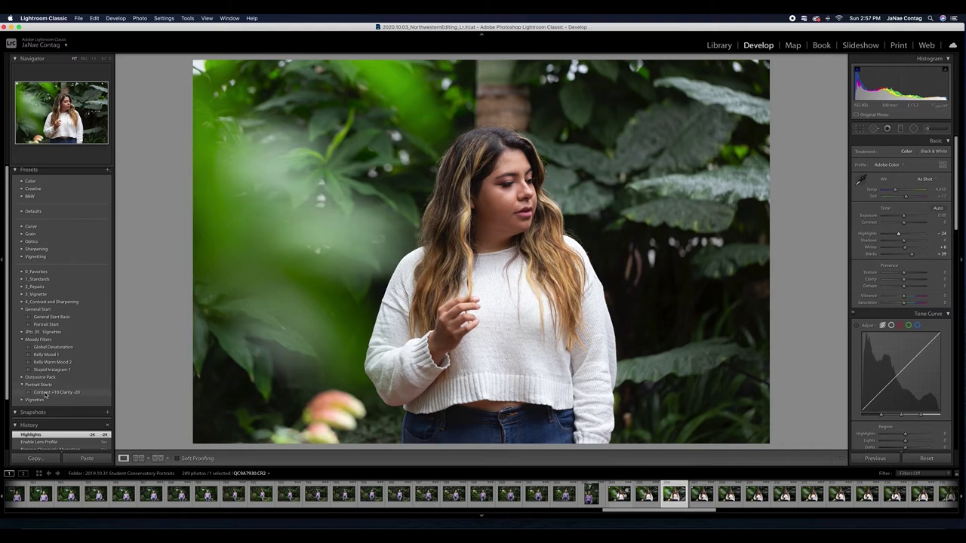
- Apply the Contrast +10 Clarity -20 preset to the white-sweater portrait
click(46, 393)
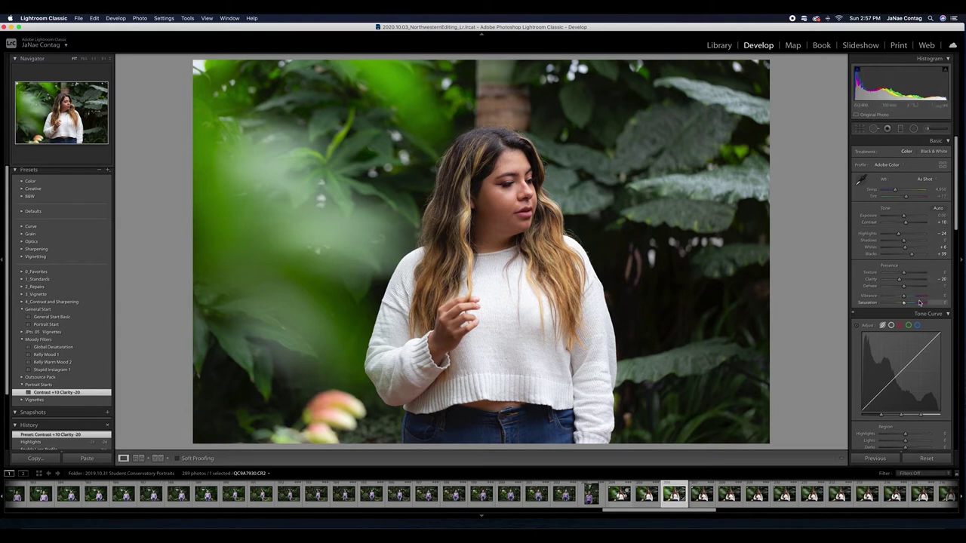
key(super+Tab)
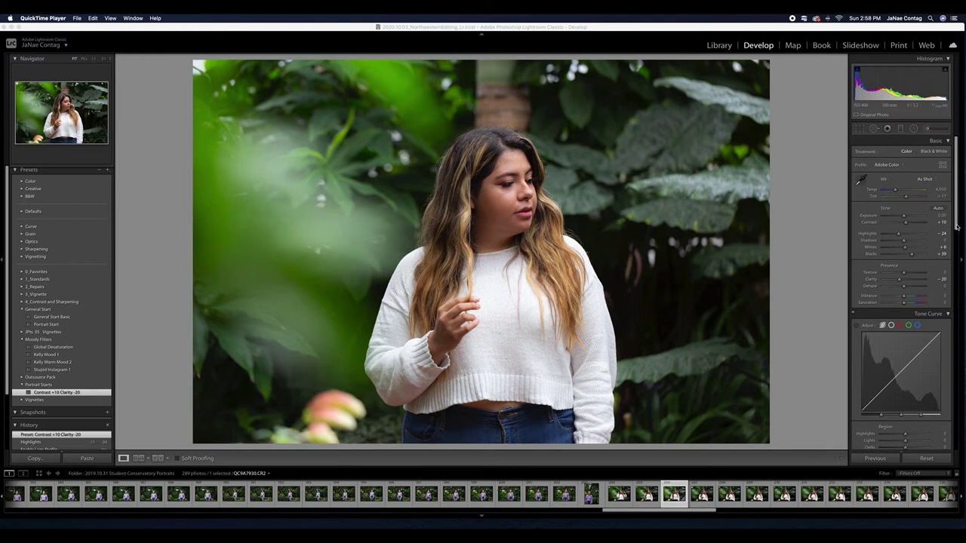
drag(959, 227, 961, 277)
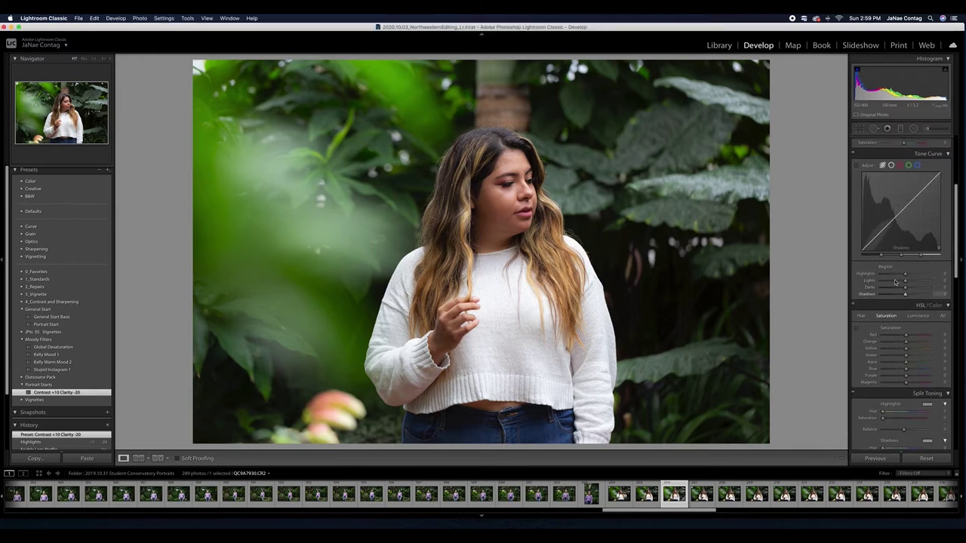
- Set tone curve Lights +10, Darks +10 and Shadows -12, then toggle it to compare
click(944, 281)
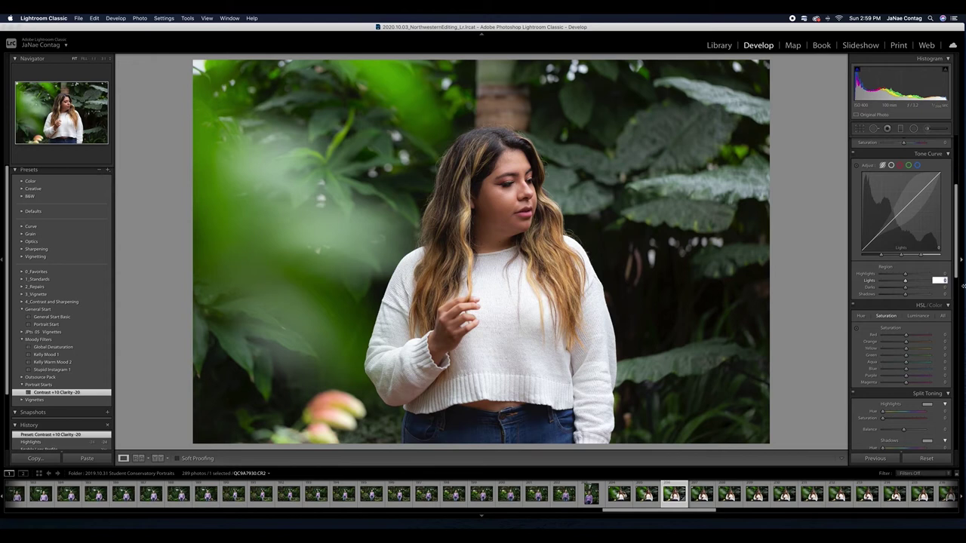
text(10)
key(Return)
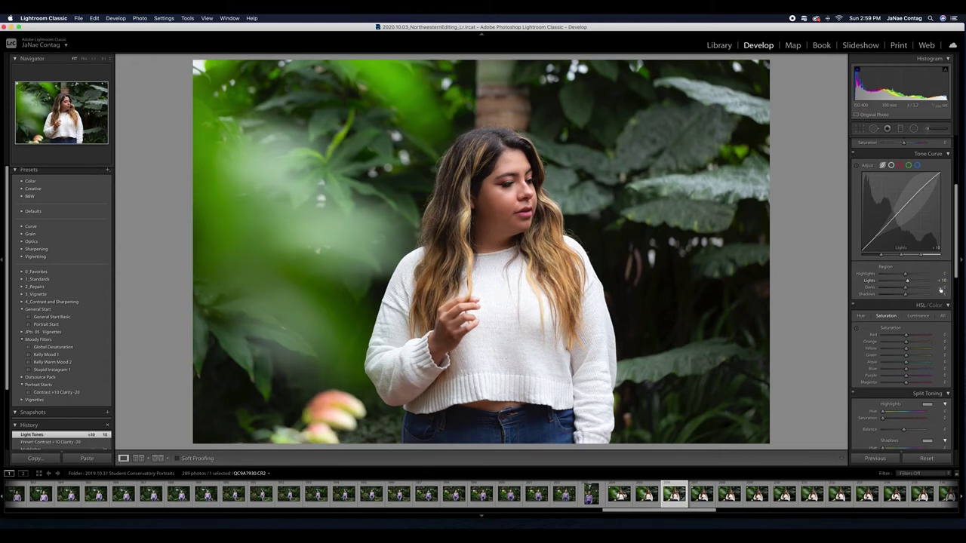
click(942, 287)
text(10)
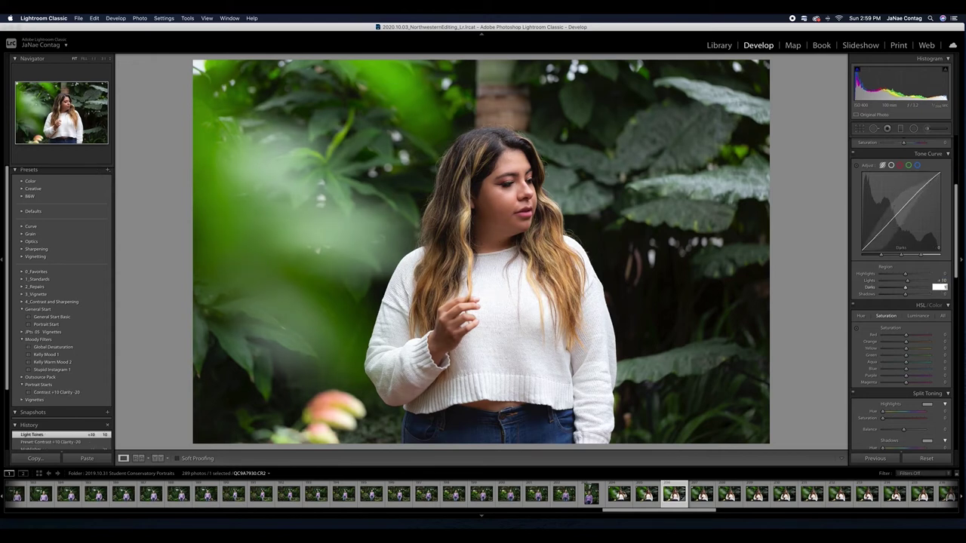
key(Return)
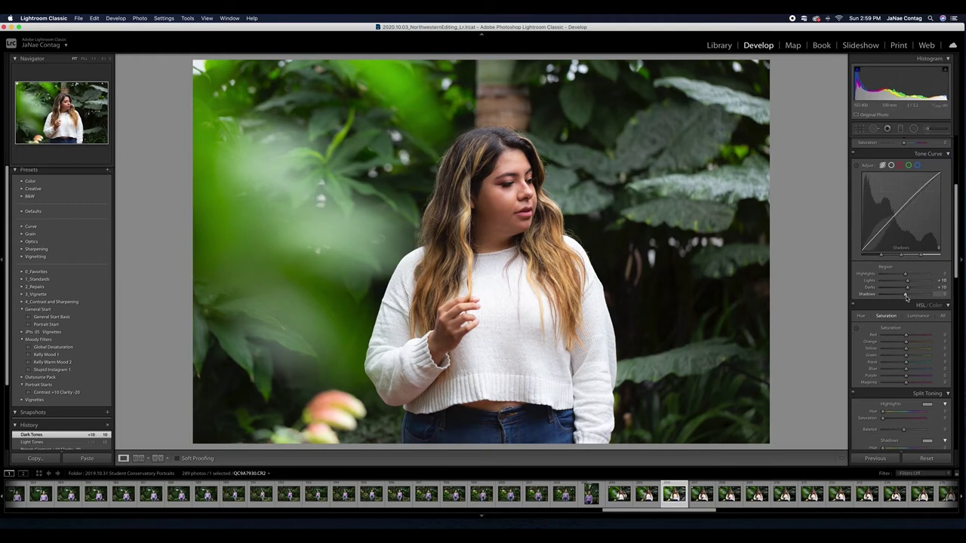
drag(905, 298, 909, 290)
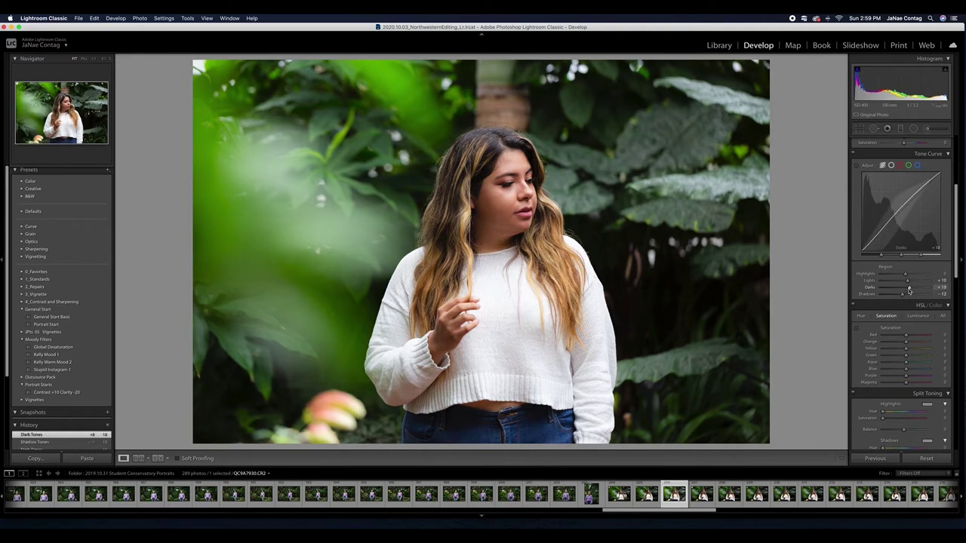
click(853, 153)
click(853, 154)
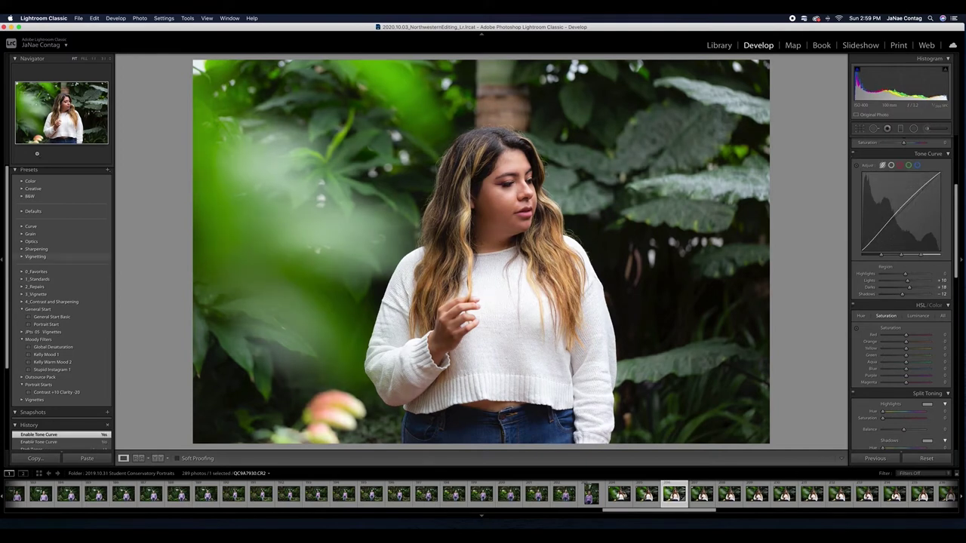
- Save a 'Tone Curve Start' preset in Portrait Starts storing only the tone curve
click(108, 170)
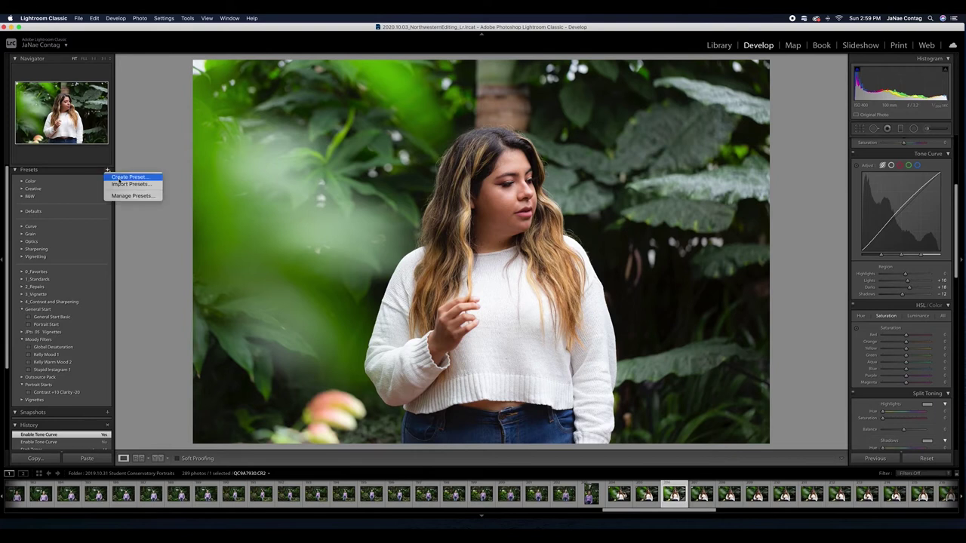
click(121, 177)
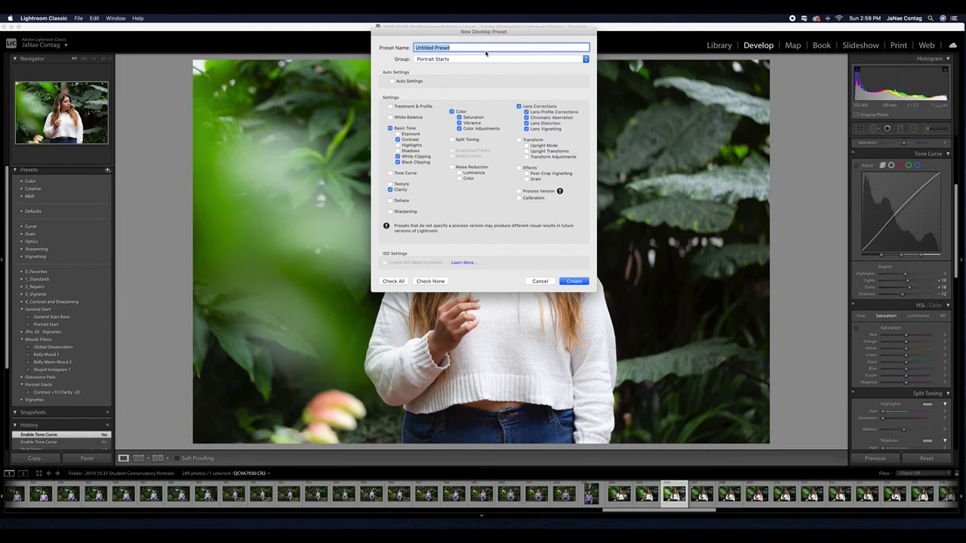
text(Tone Curve Start)
click(427, 282)
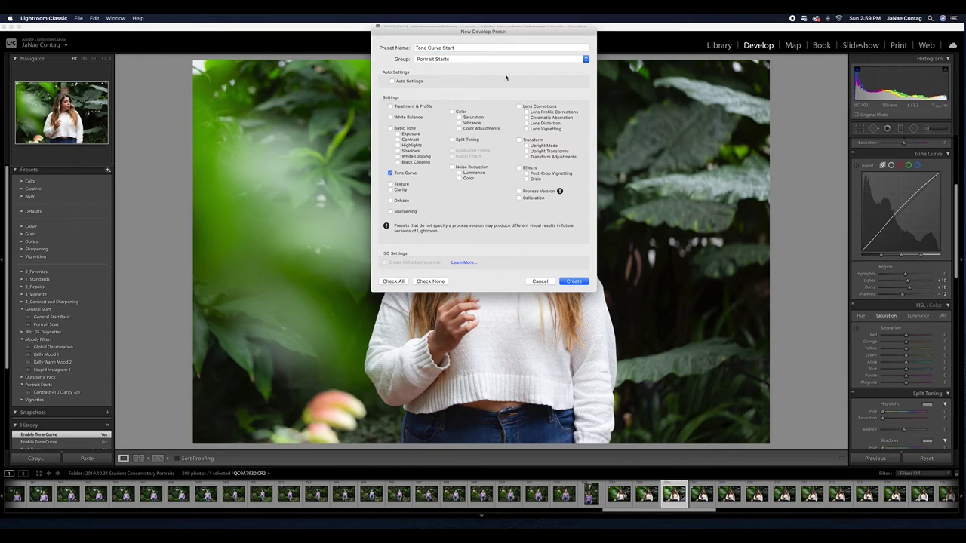
click(581, 283)
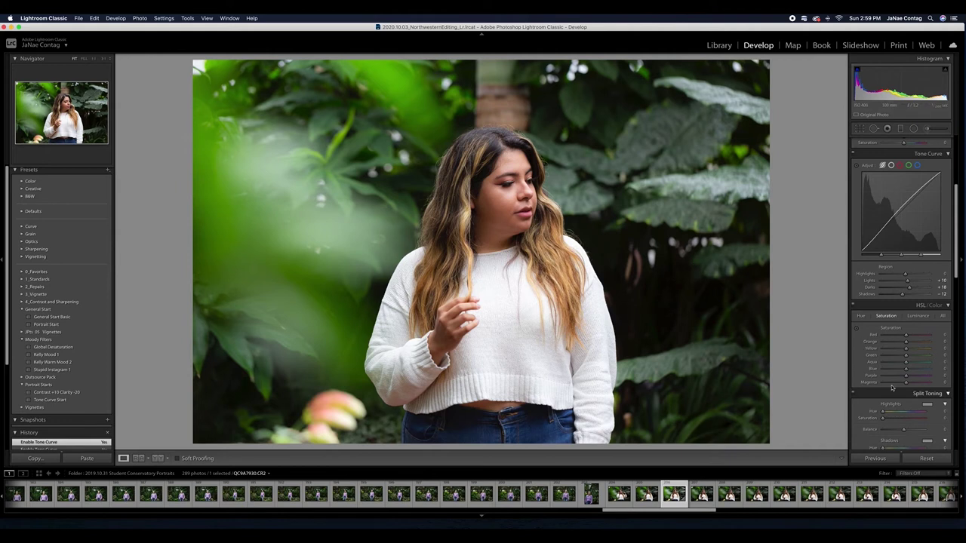
- Add a post-crop vignette with Amount -46 and Midpoint 46
drag(957, 204, 962, 384)
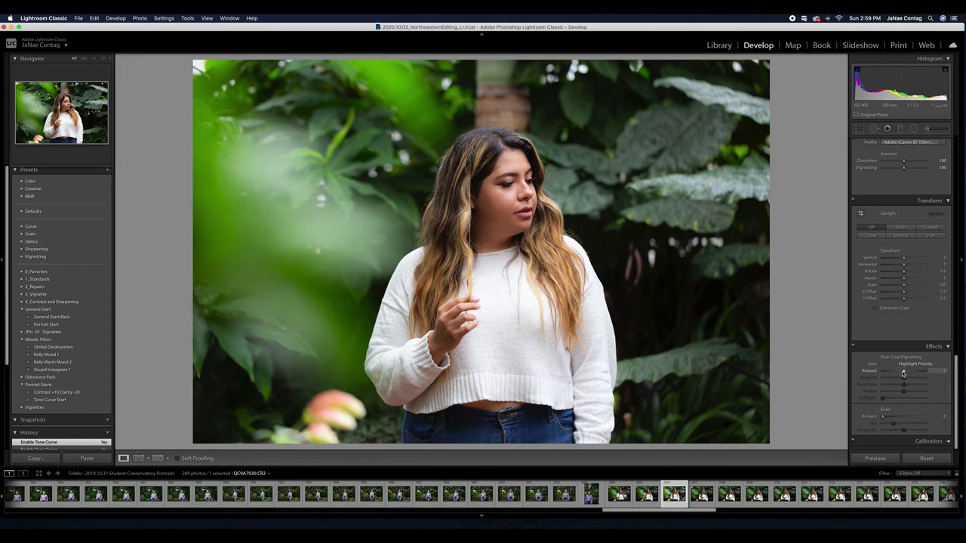
drag(903, 373, 893, 374)
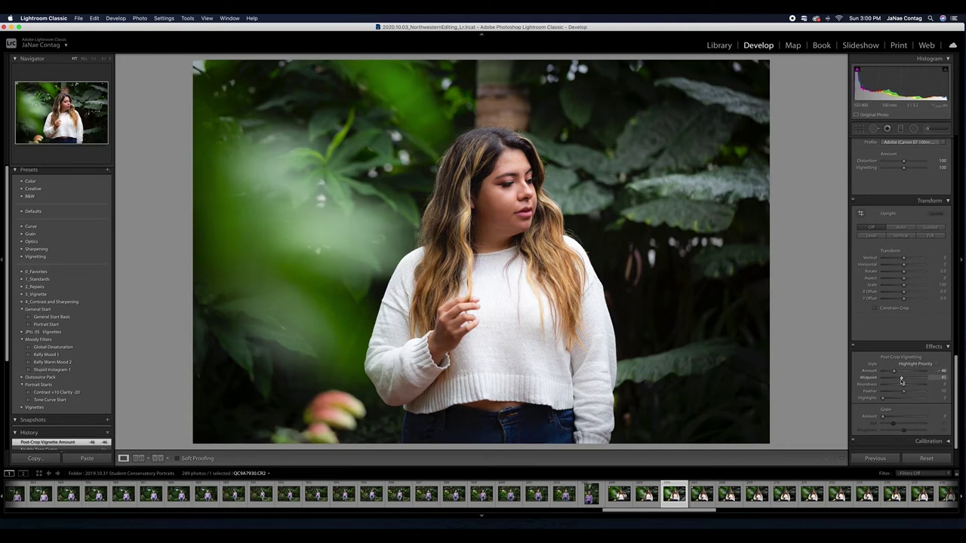
drag(901, 381, 901, 381)
- Compare the vignetted portrait with the unedited original, then return to the edit
key(backslash)
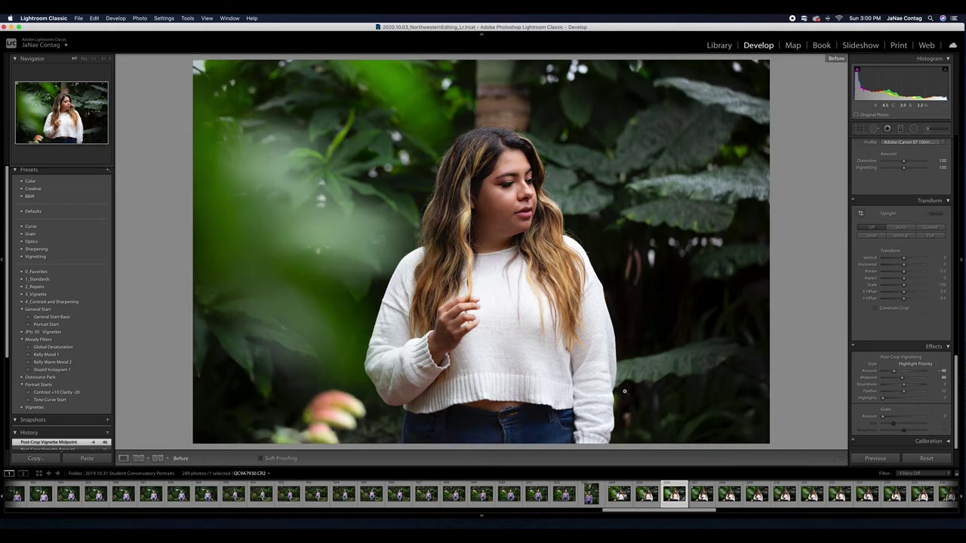
key(backslash)
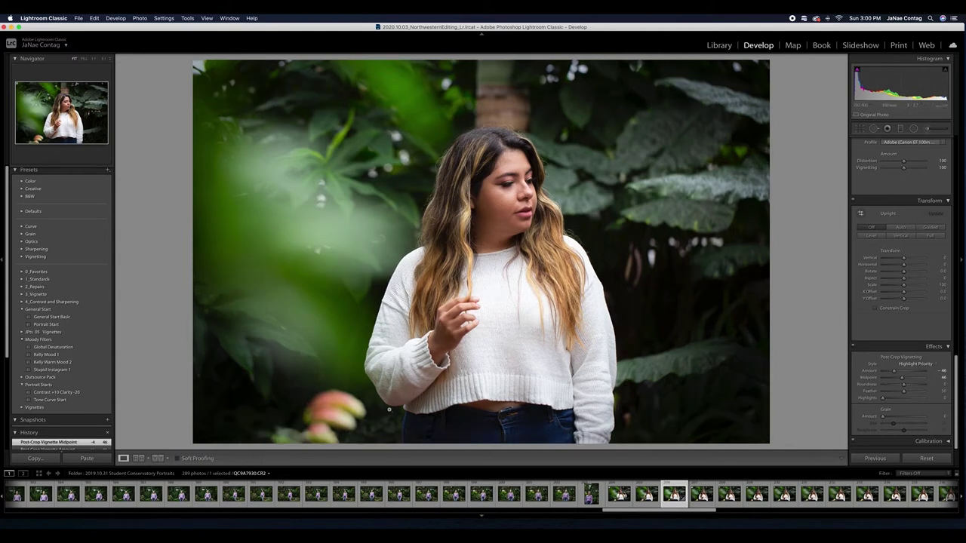
key(k)
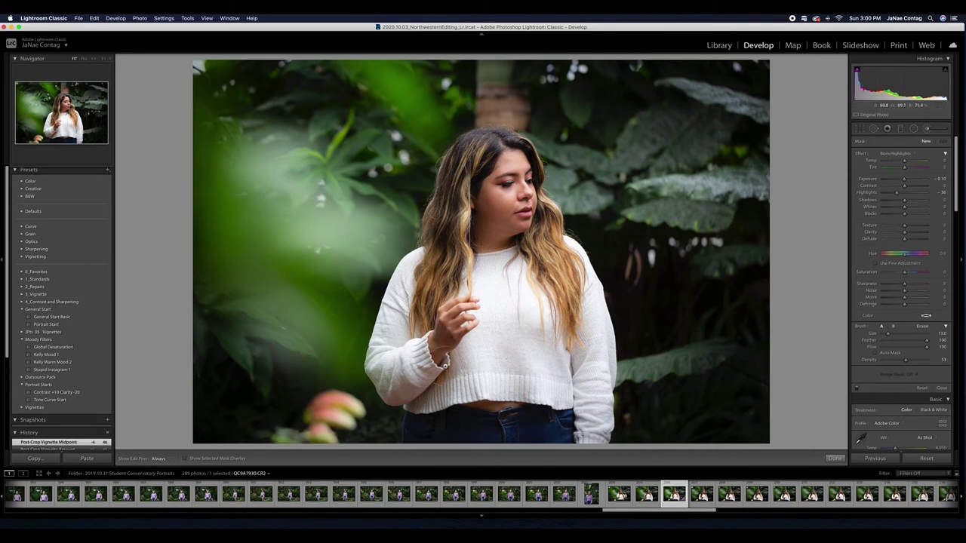
- Paint a Burn Highlights brush stroke over the sweater and deepen its Highlights to -58
key(h)
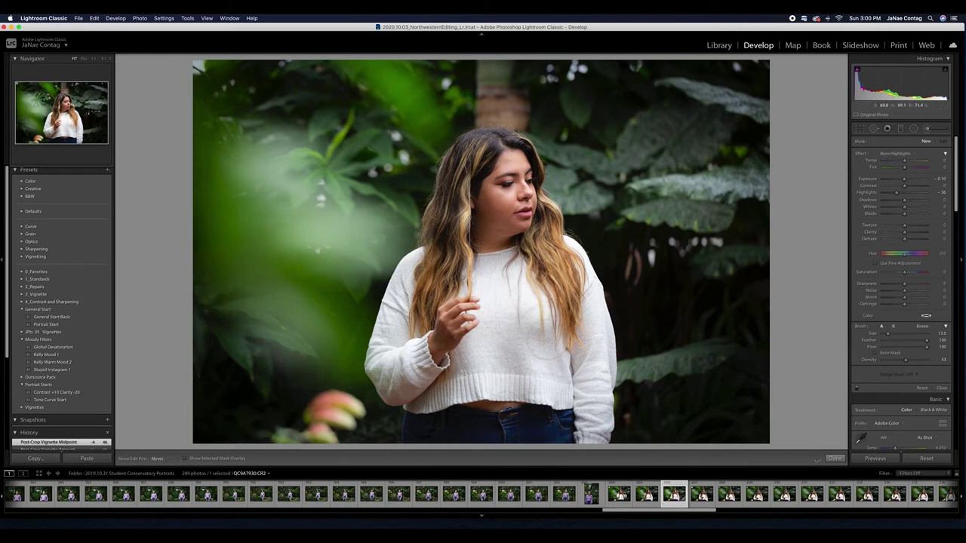
drag(508, 294, 444, 366)
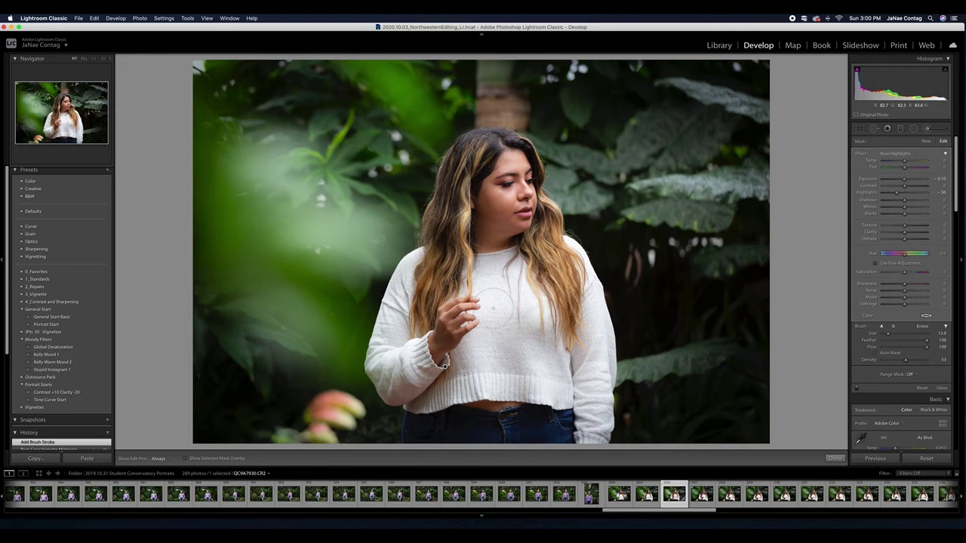
key(k)
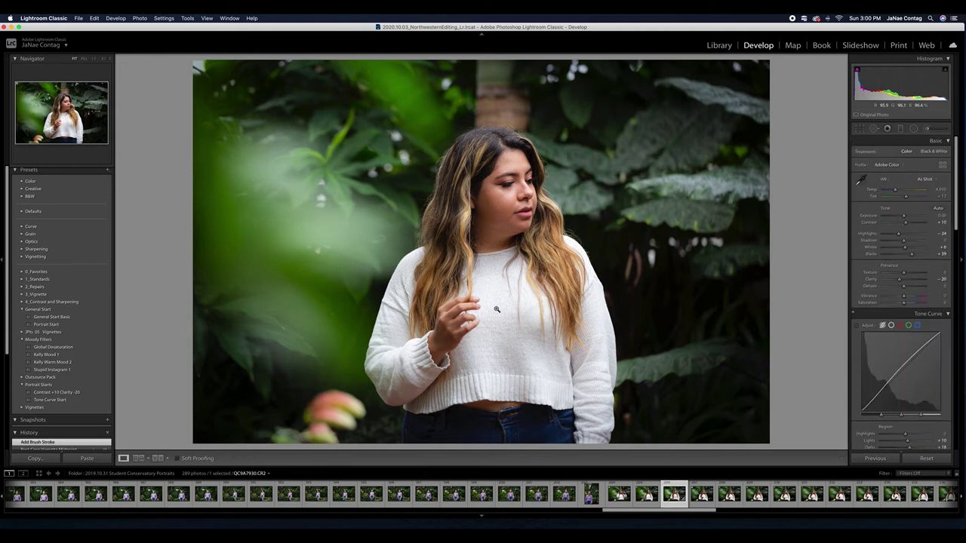
key(k)
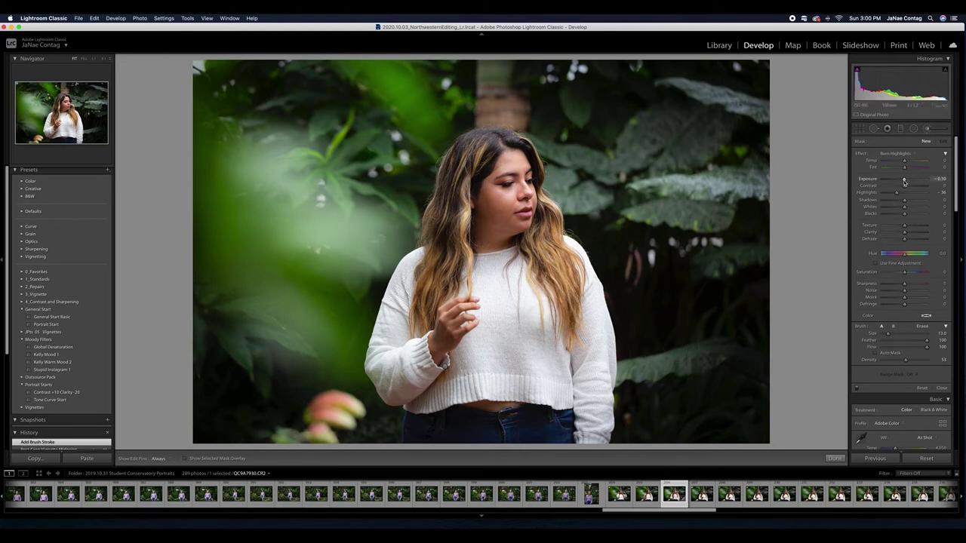
drag(897, 192, 891, 195)
click(902, 153)
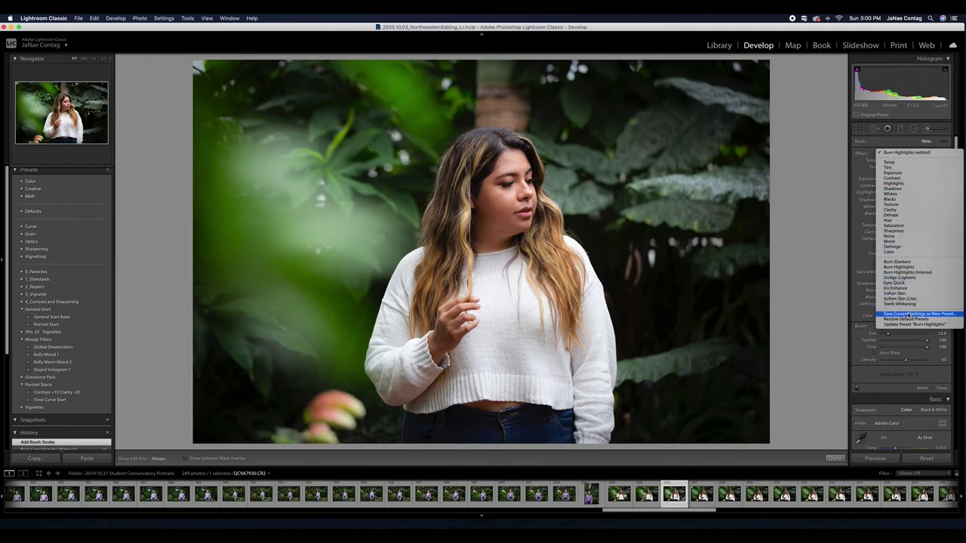
- Save the brush settings as a new preset named 'Burn Highlights (Intense!)' and finish brushing
click(912, 314)
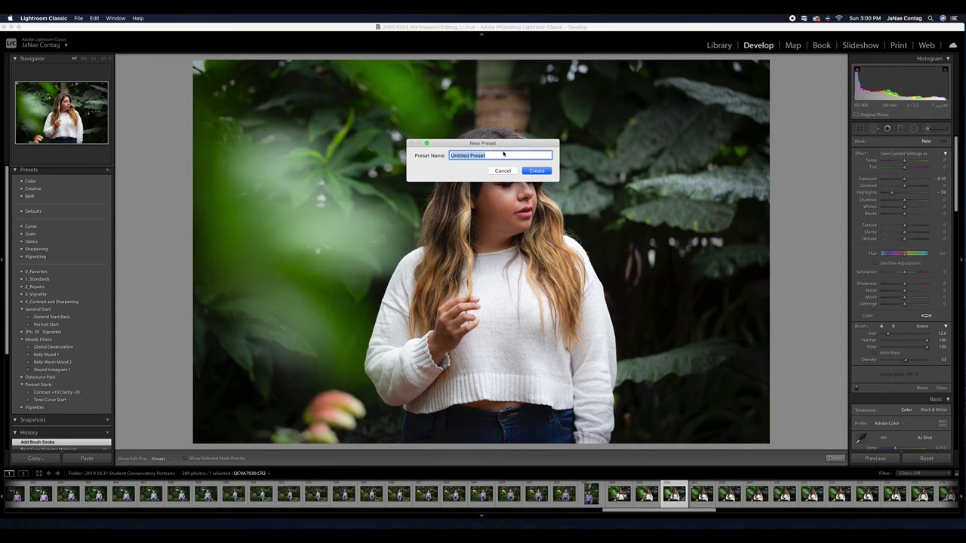
text(Burn Hihglight)
key(BackSpace)
key(BackSpace)
key(BackSpace)
key(BackSpace)
key(BackSpace)
text(hl)
key(BackSpace)
key(BackSpace)
text(lights (Intens)
click(538, 171)
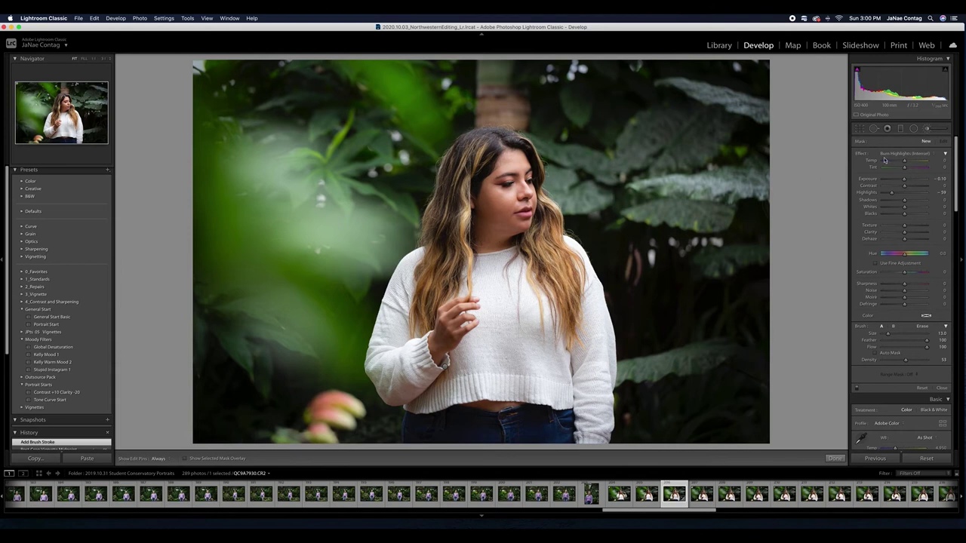
key(k)
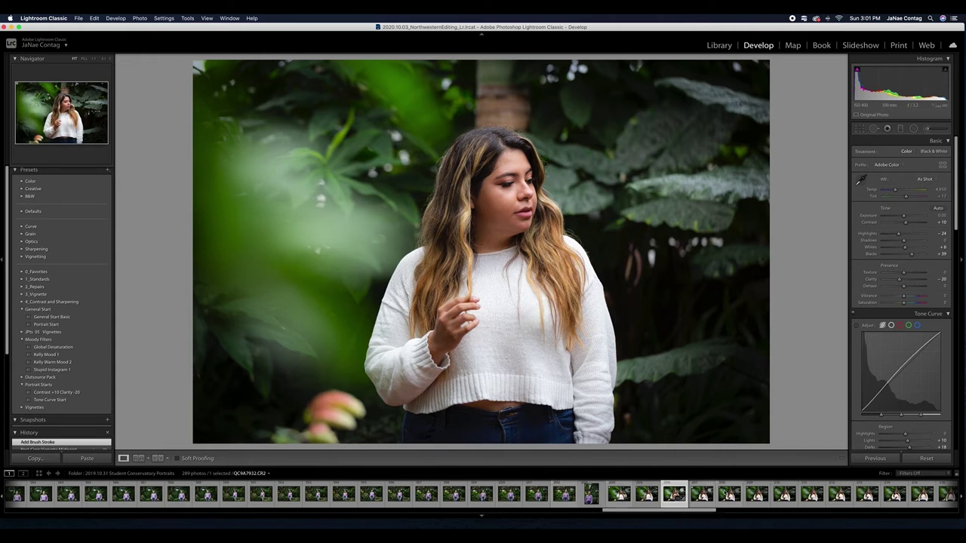
- Select a range of 14 neighbouring shots in the filmstrip
scroll(675, 495, down, 3)
click(531, 501)
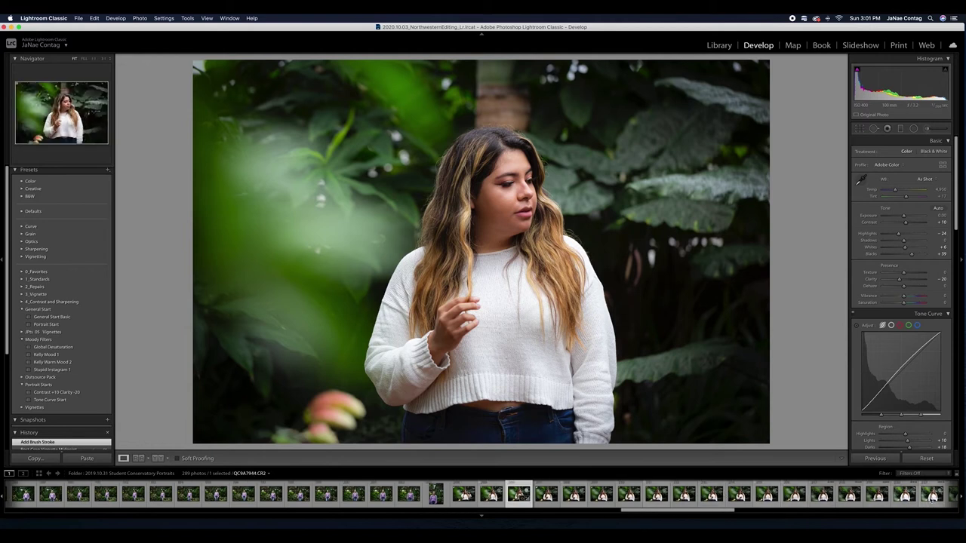
shift+click(879, 498)
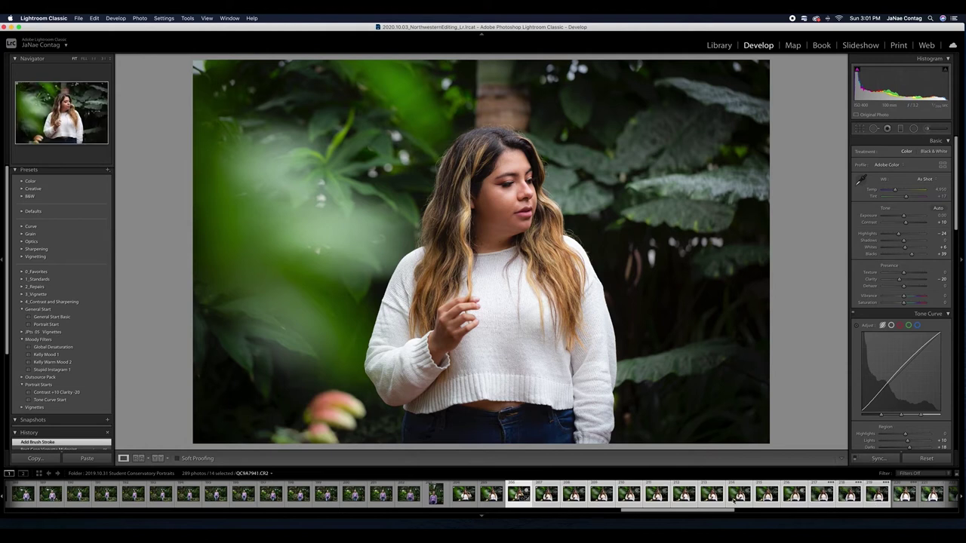
- Sync Basic Tone, Color, Lens Corrections and Effects to all 14 photos, excluding Sharpening
click(878, 458)
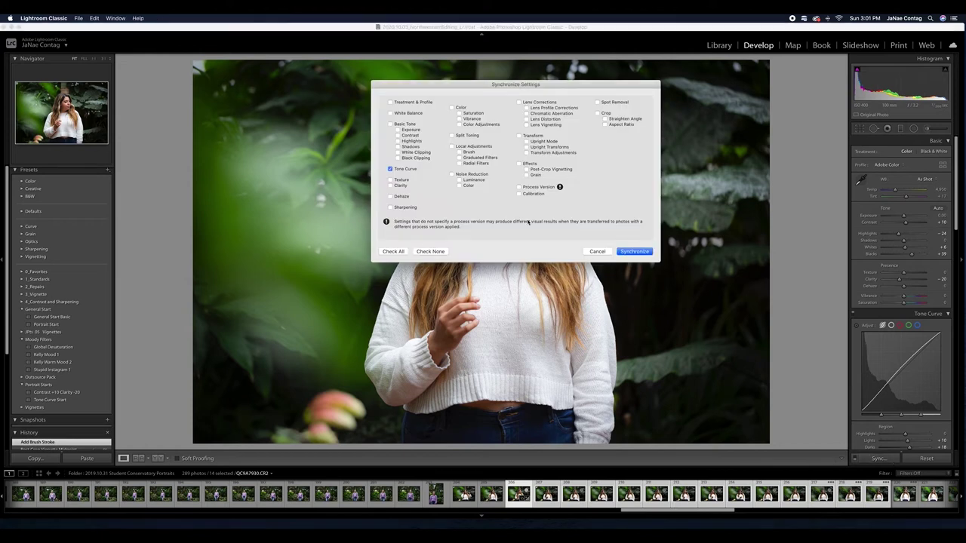
click(400, 125)
click(462, 107)
click(529, 103)
click(525, 164)
click(391, 208)
click(641, 250)
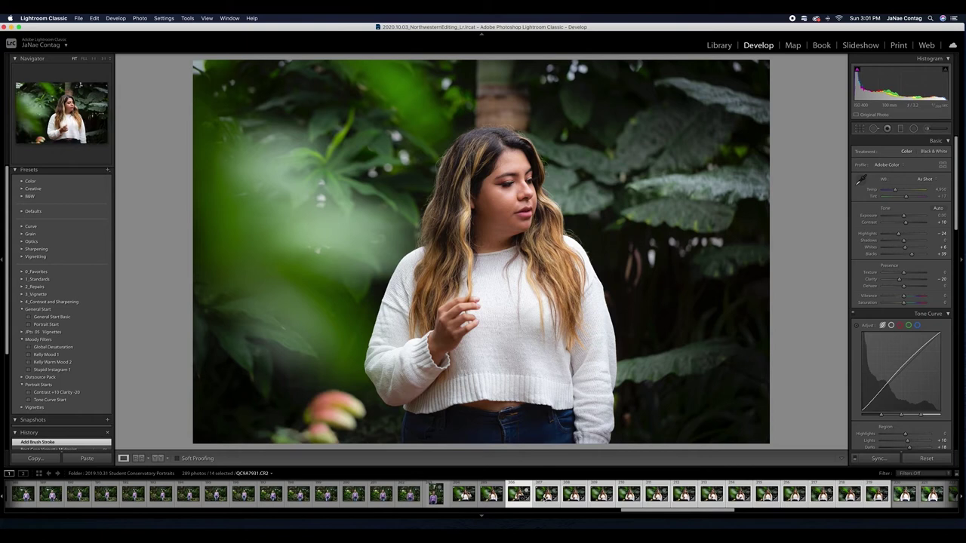
- Rate the current photo one star and review the synced frames up to QC9A7939
key(1)
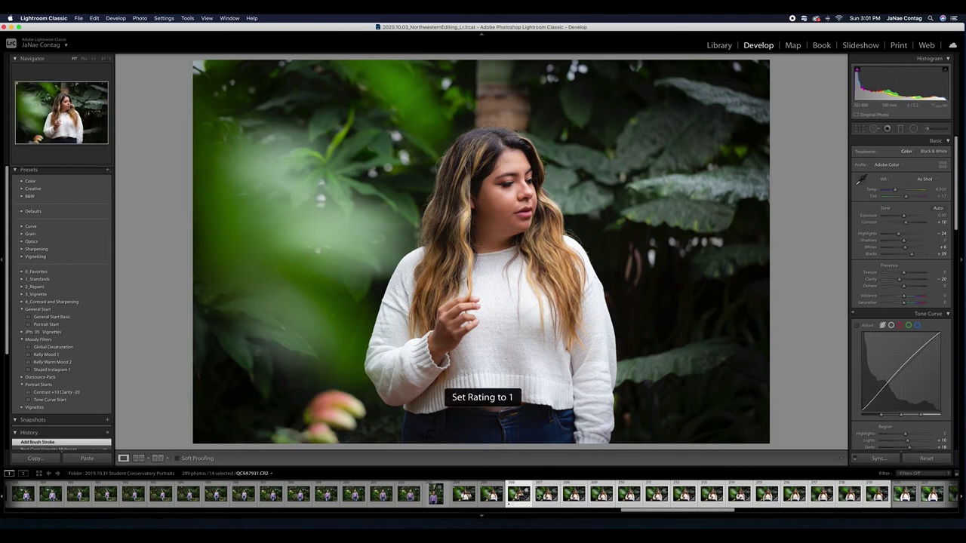
click(507, 498)
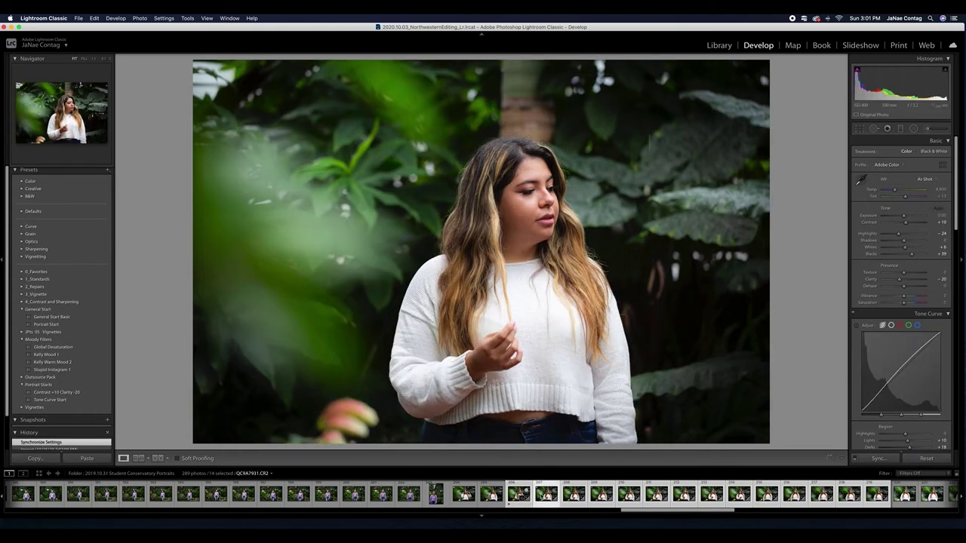
click(573, 496)
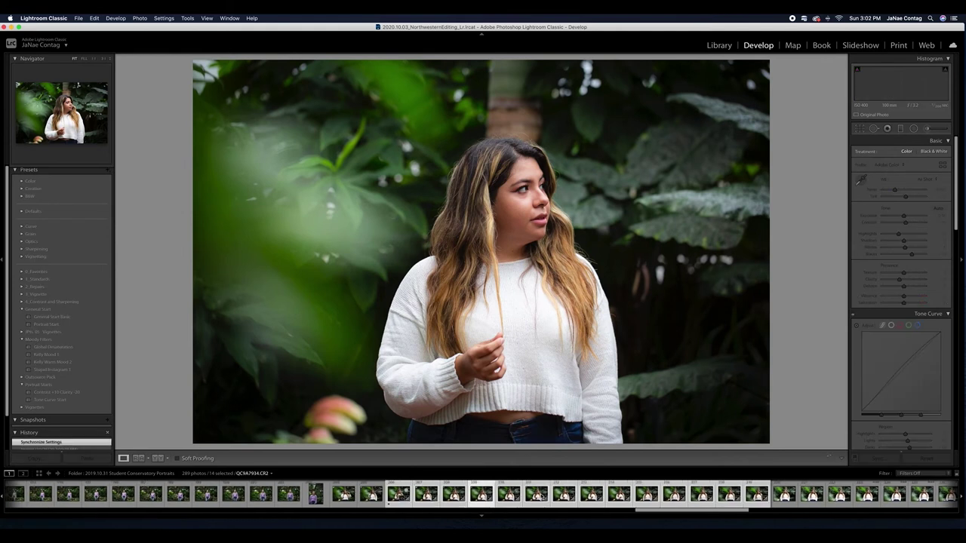
click(540, 496)
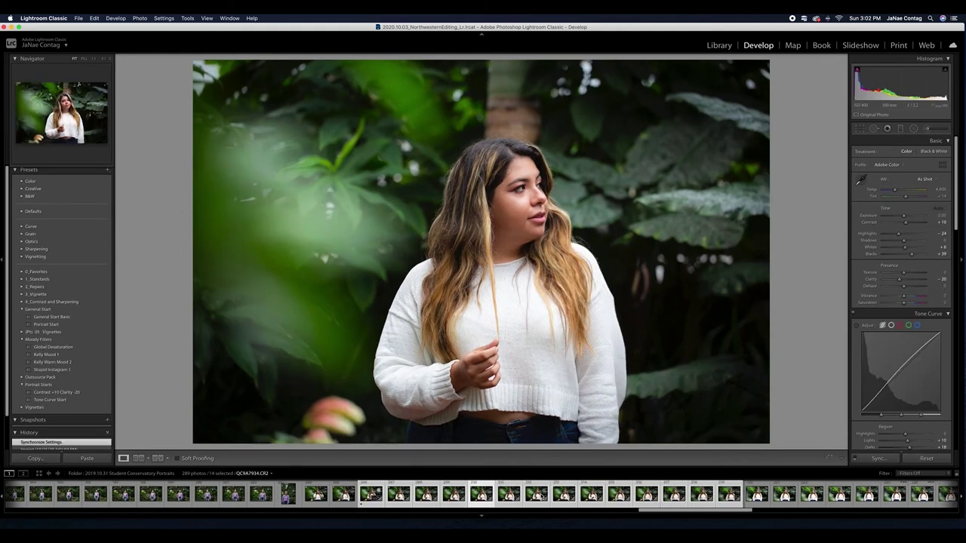
click(540, 496)
click(509, 496)
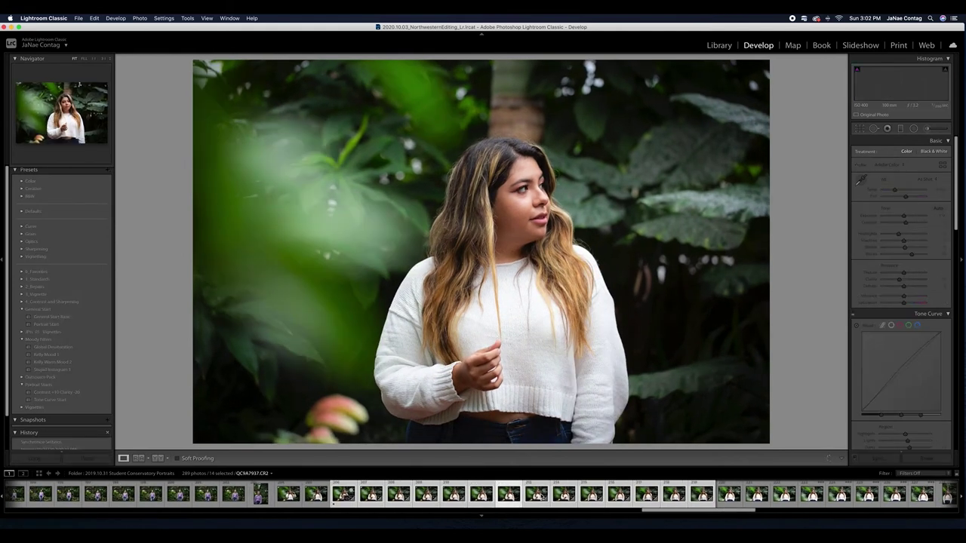
click(508, 496)
click(542, 497)
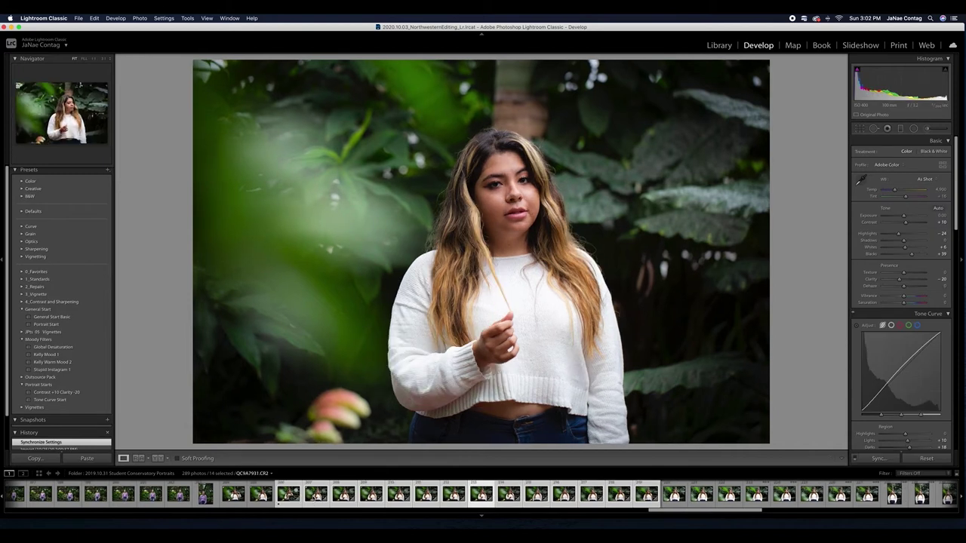
- Rate photo QC9A7935 one star and paint a Burn Highlights stroke over the sweater
click(316, 495)
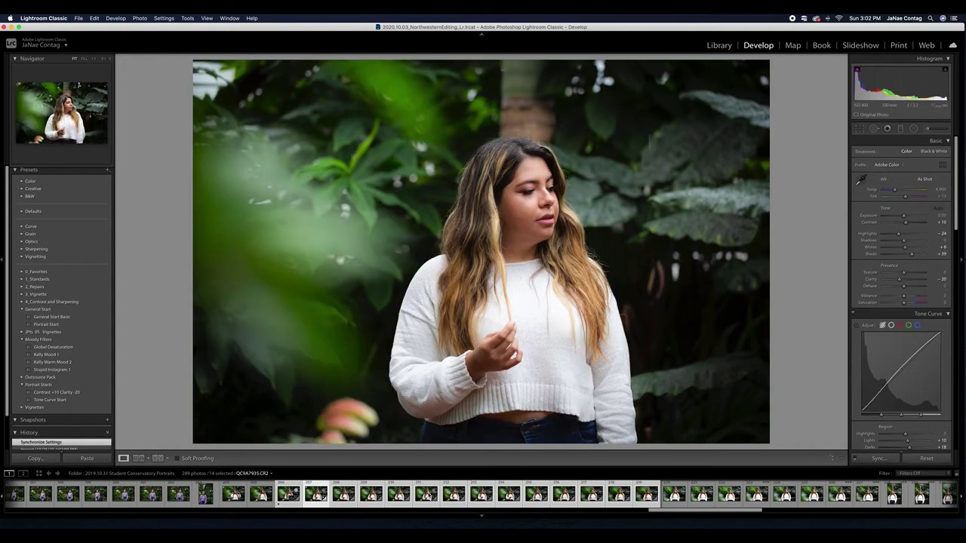
click(427, 495)
key(1)
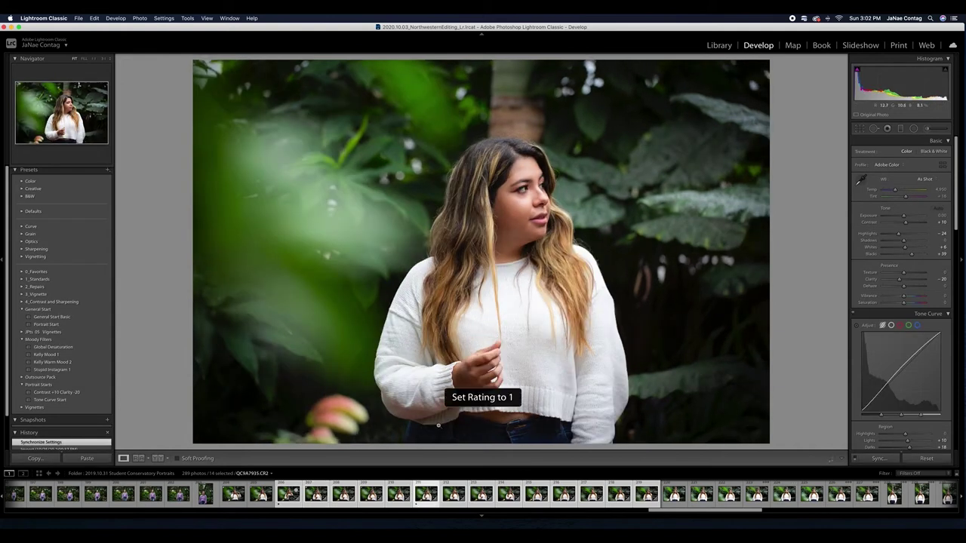
key(k)
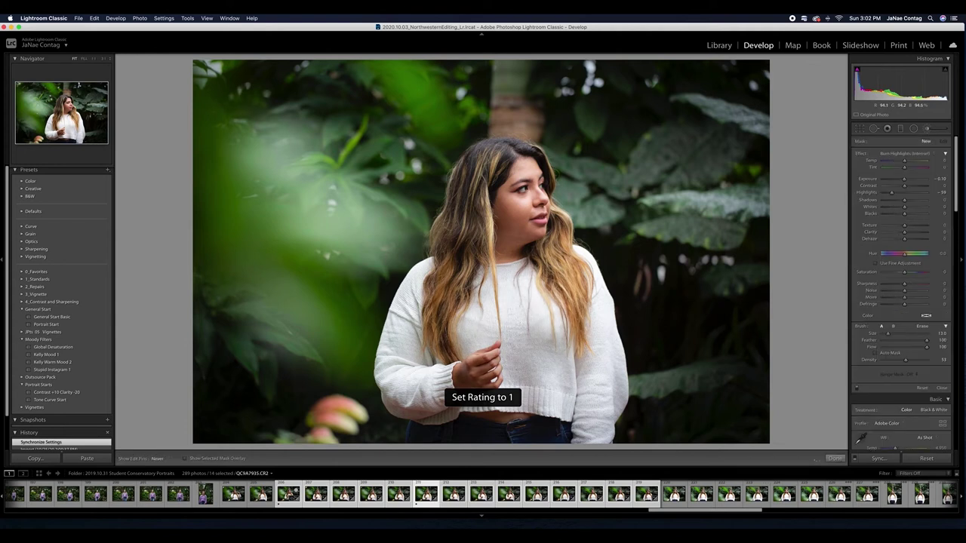
mouse_move(468, 377)
mouse_down()
mouse_move(528, 392)
mouse_move(604, 347)
mouse_move(528, 302)
mouse_up()
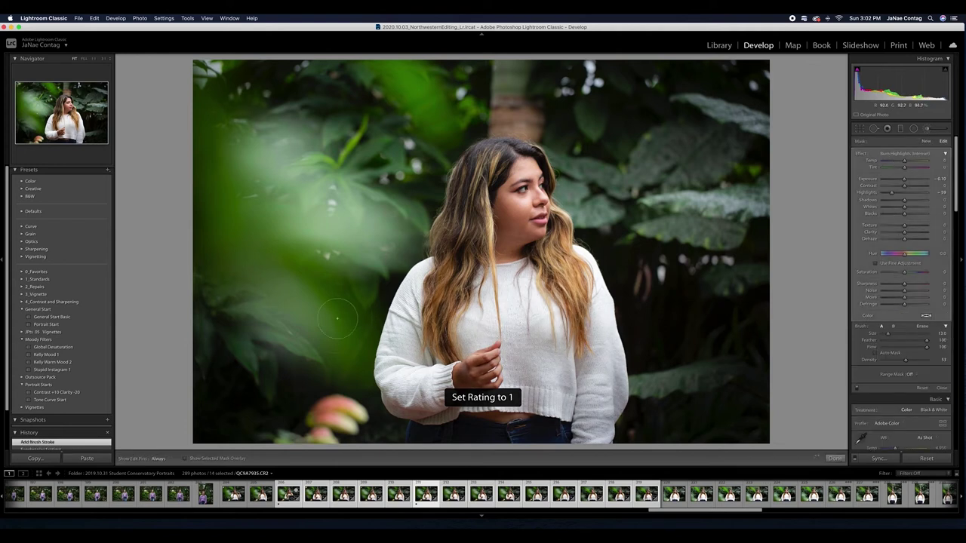
key(k)
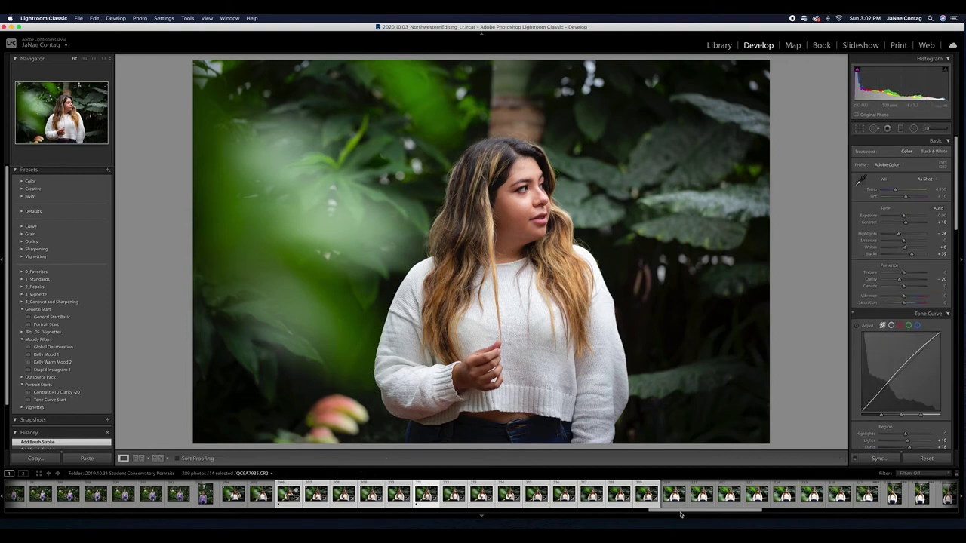
drag(680, 515, 654, 518)
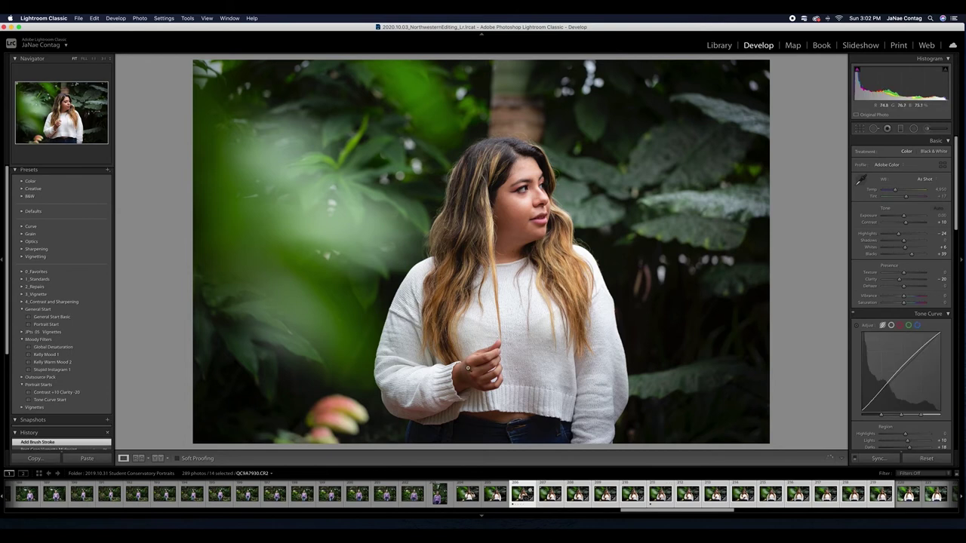
- Step through neighbouring shots with the arrow keys and return to QC9A7930
key(Right)
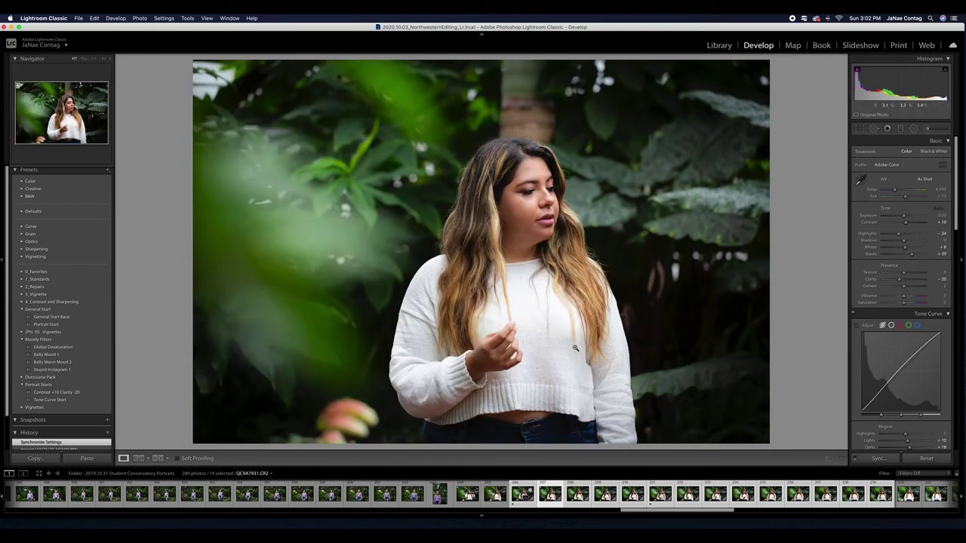
key(Left)
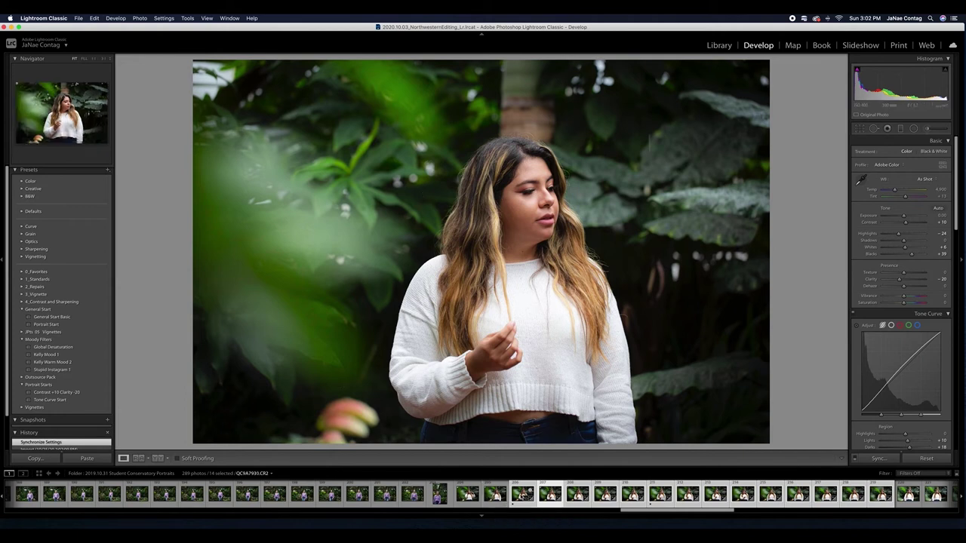
key(Left)
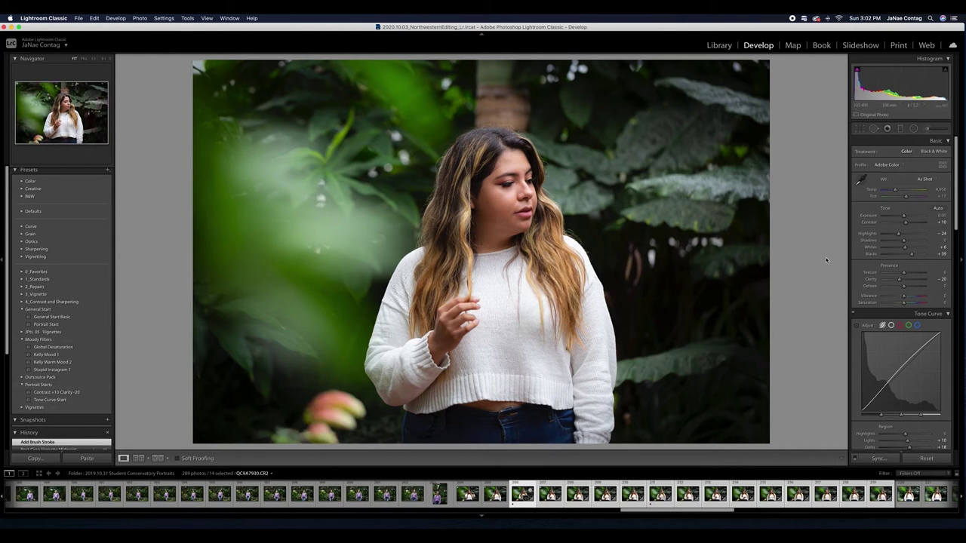
drag(955, 173, 956, 242)
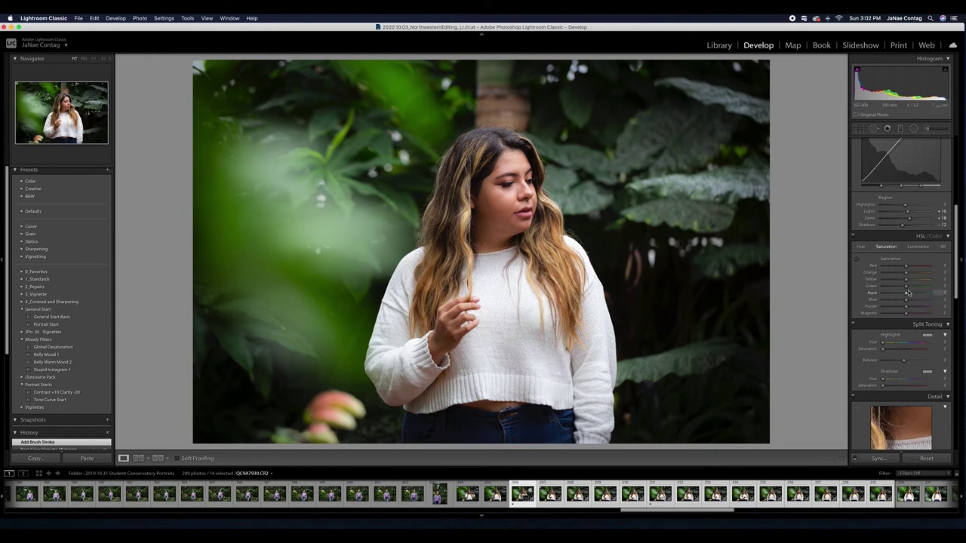
- Desaturate the greens to -65, comparing with the HSL panel toggled off and on
mouse_move(907, 287)
mouse_down()
mouse_move(873, 293)
mouse_move(890, 293)
mouse_up()
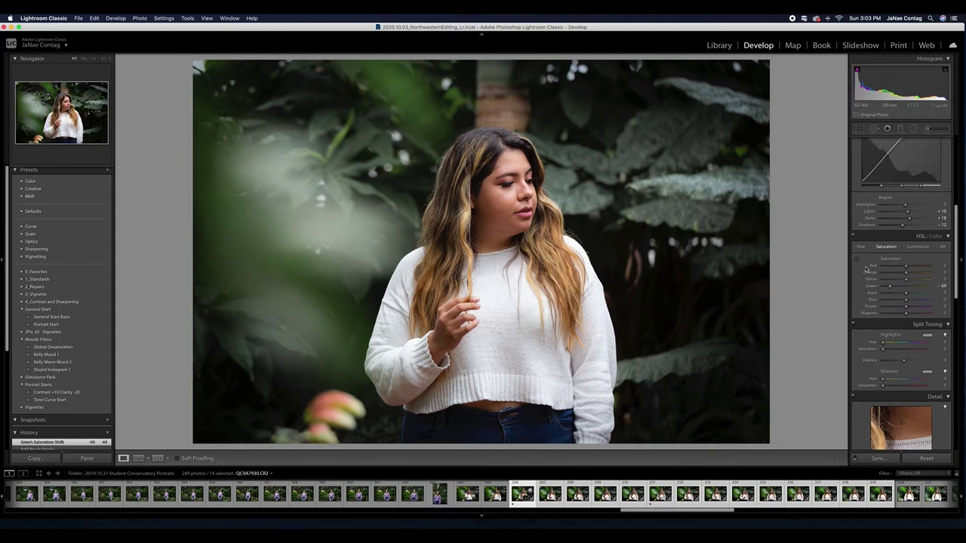
click(854, 237)
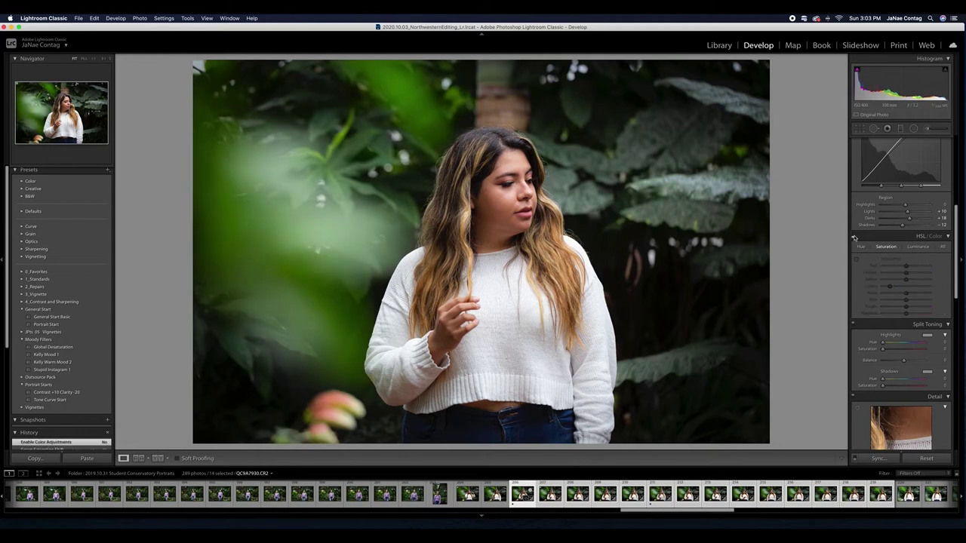
click(854, 238)
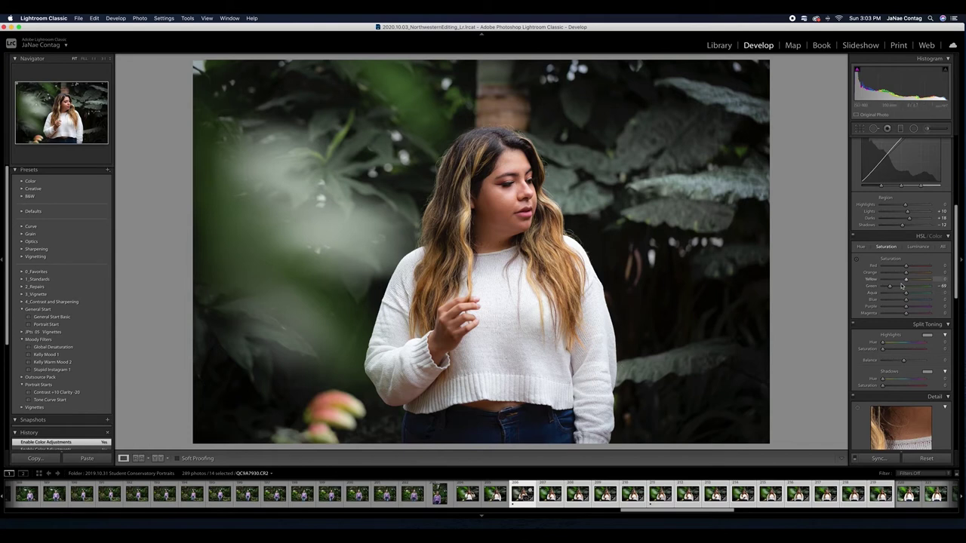
mouse_move(889, 288)
mouse_down()
mouse_move(900, 290)
mouse_move(891, 289)
mouse_up()
drag(891, 290, 891, 290)
click(942, 272)
- Set Orange saturation to -10 and paint another Burn Highlights stroke over the sweater
text(-10)
key(Return)
key(k)
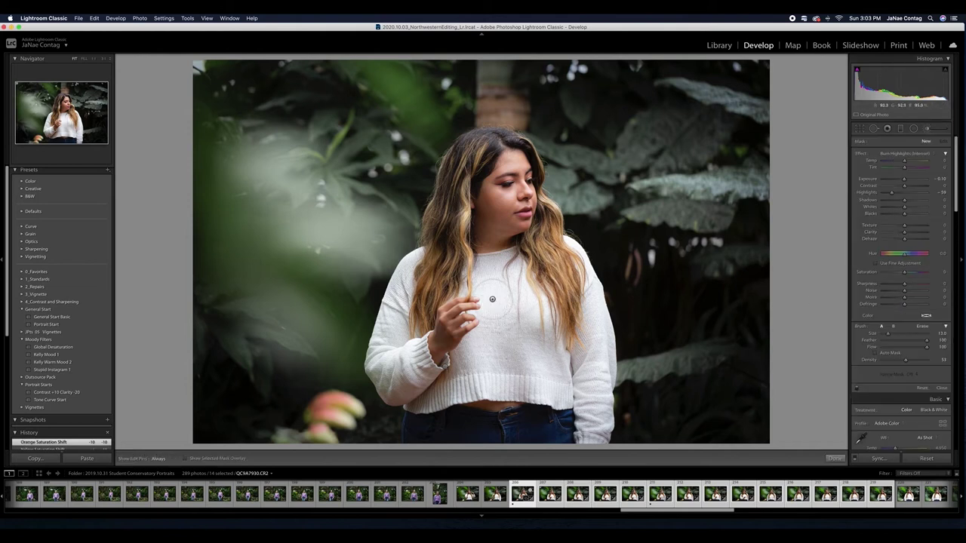
drag(502, 292, 516, 340)
key(k)
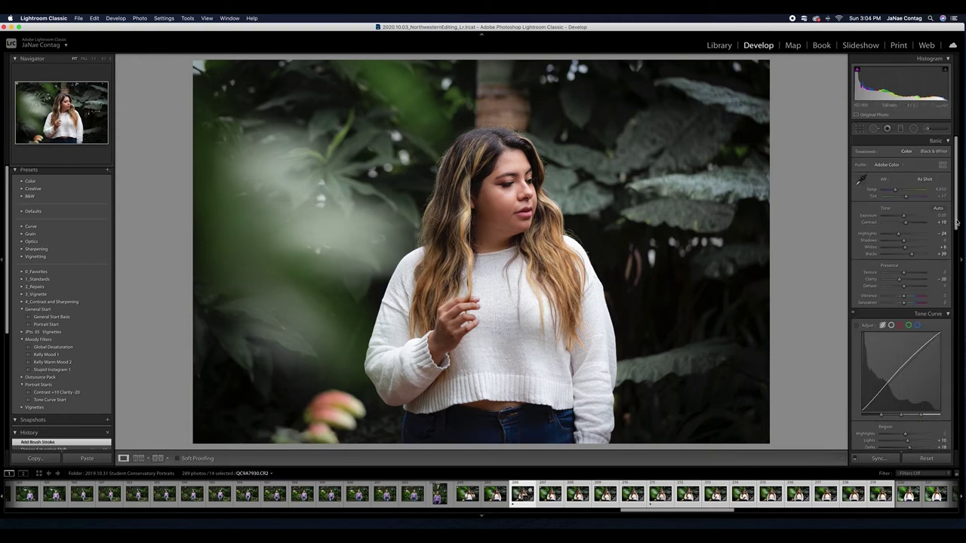
- Shift the Green hue to -35 and the Yellow hue to -36
drag(956, 224, 958, 291)
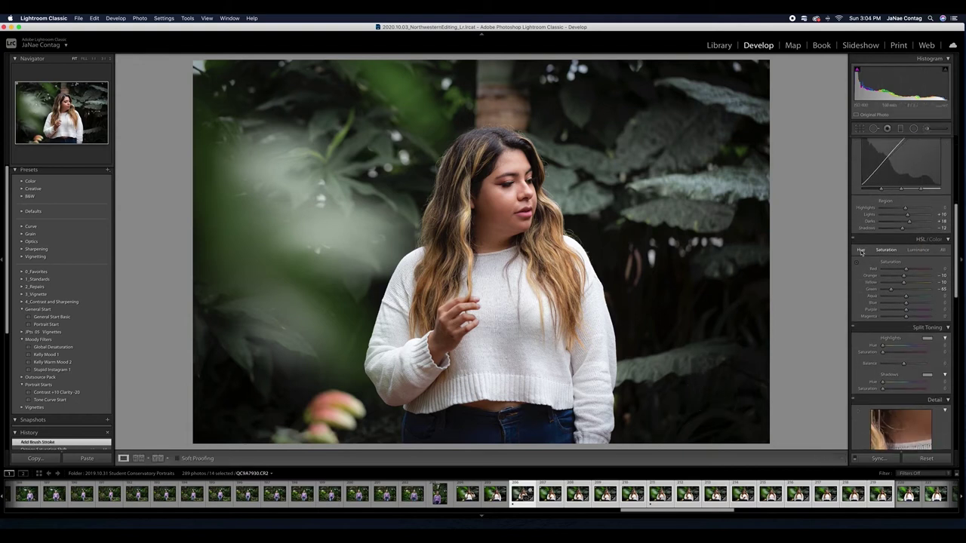
click(861, 250)
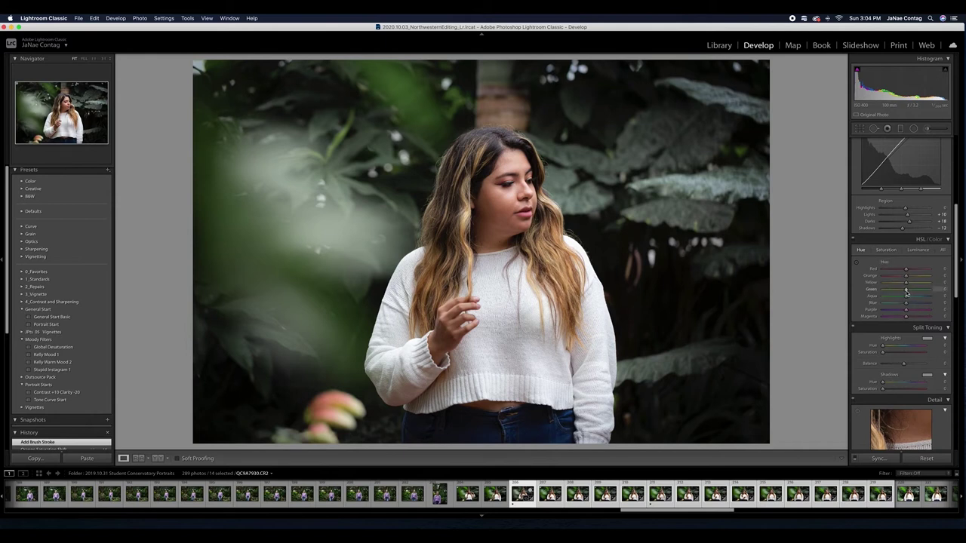
drag(905, 291, 871, 294)
drag(896, 295, 894, 285)
drag(899, 286, 897, 286)
scroll(958, 281, down, 2)
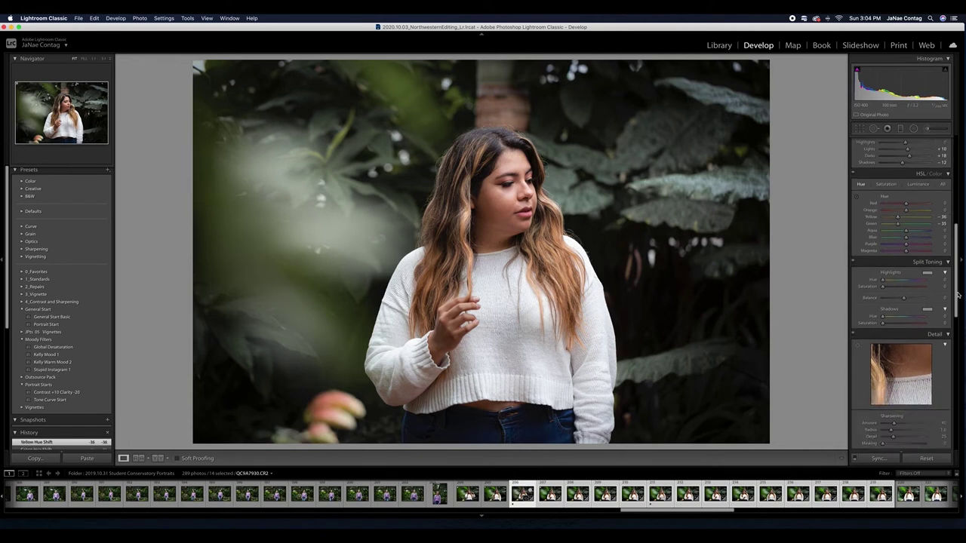
scroll(957, 285, up, 5)
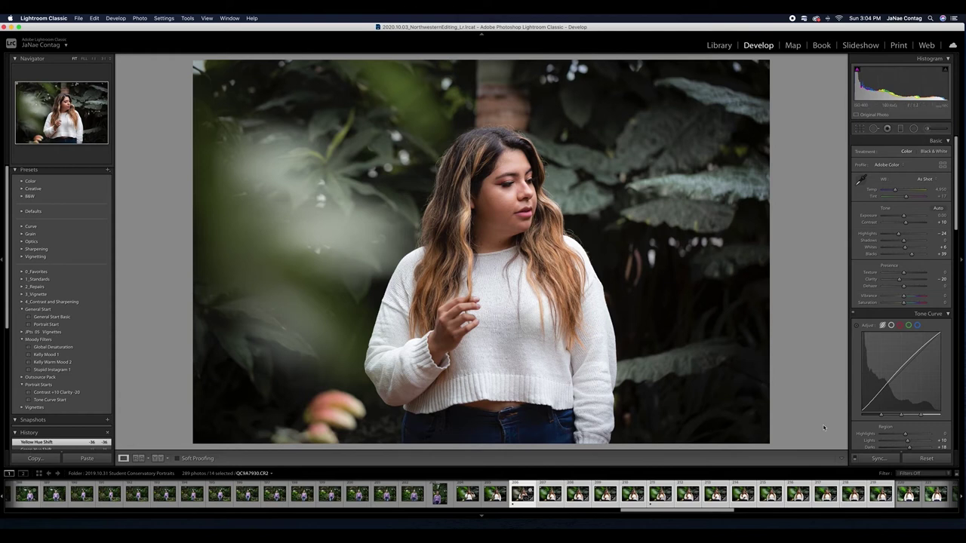
- Start a new develop preset named 'Desaturate Greens' in the Moody Filters group
click(107, 170)
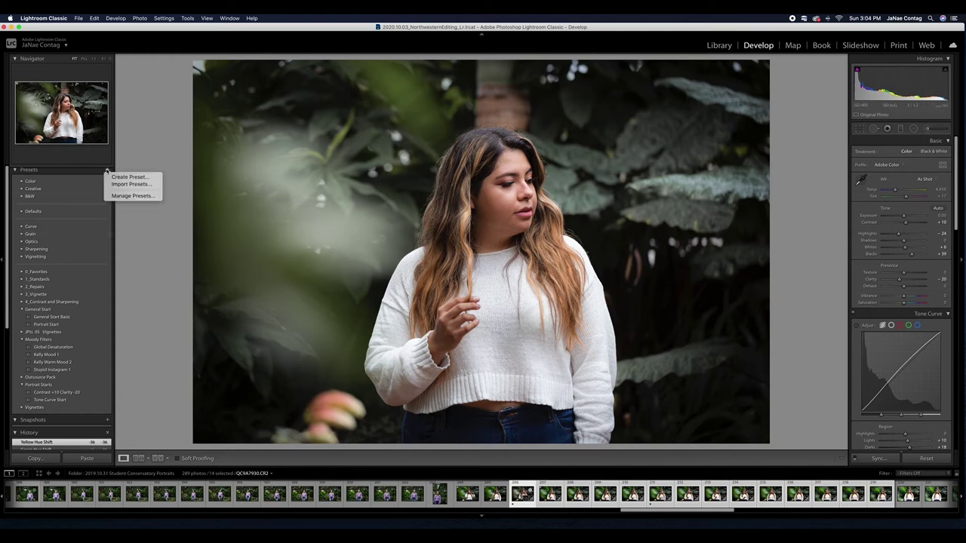
click(128, 177)
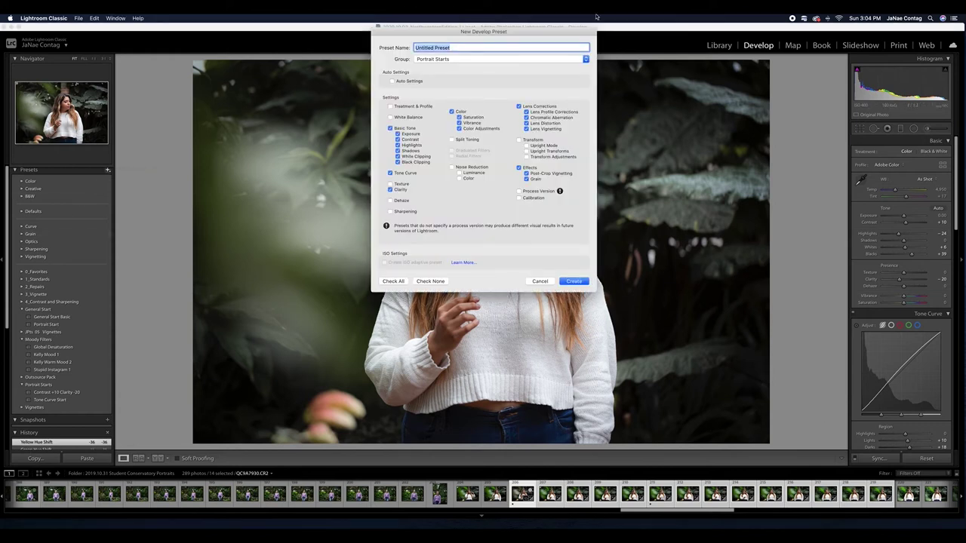
click(426, 60)
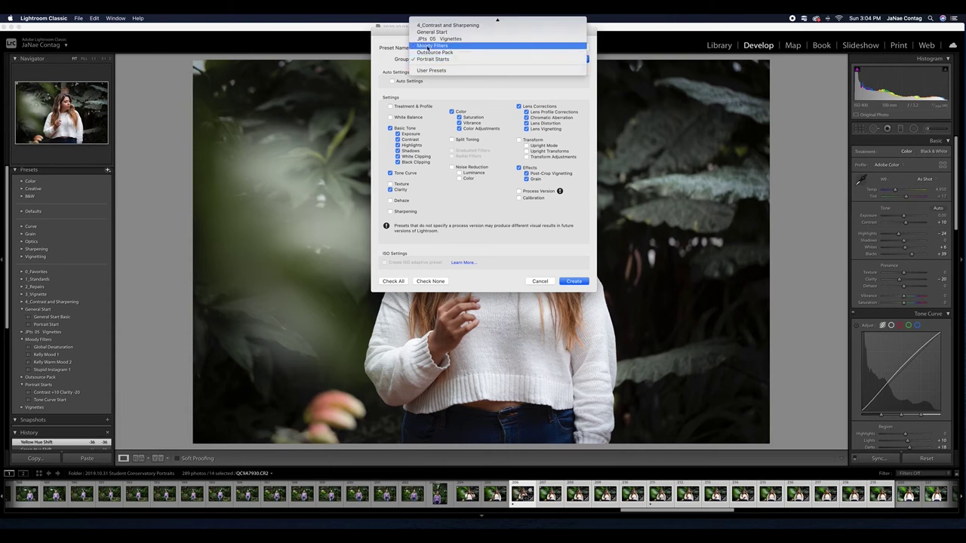
click(431, 45)
drag(450, 48, 403, 48)
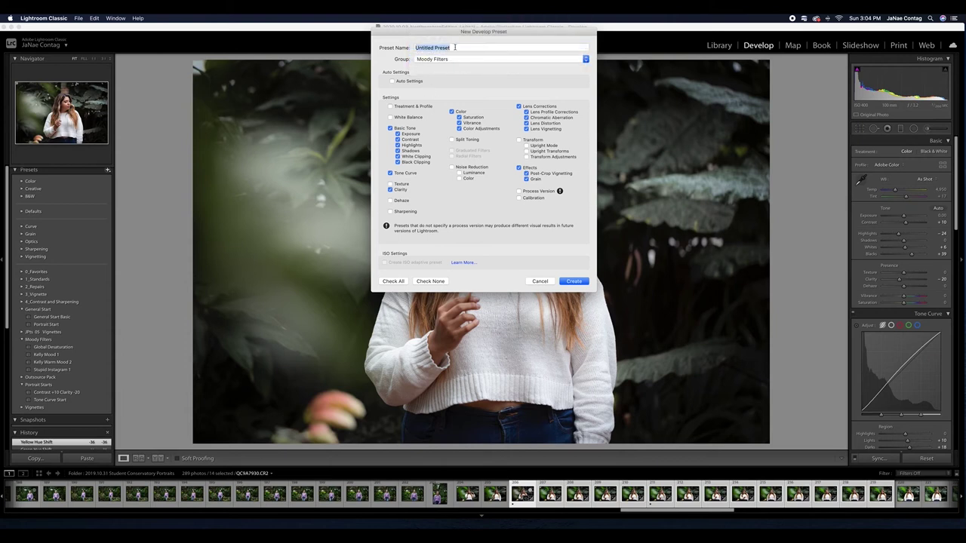
text(Desa)
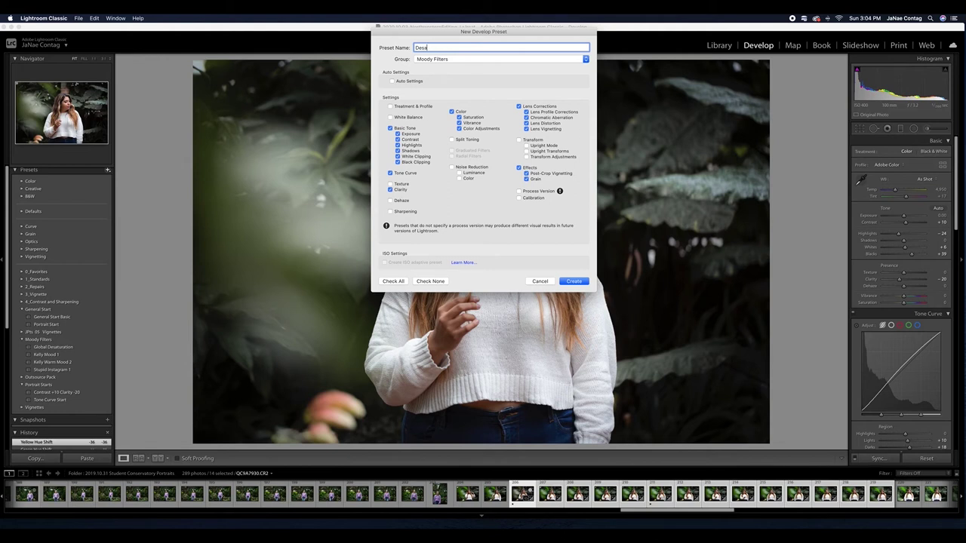
text(turate Greens)
- Limit the preset to Color settings only and create it
click(429, 282)
click(452, 112)
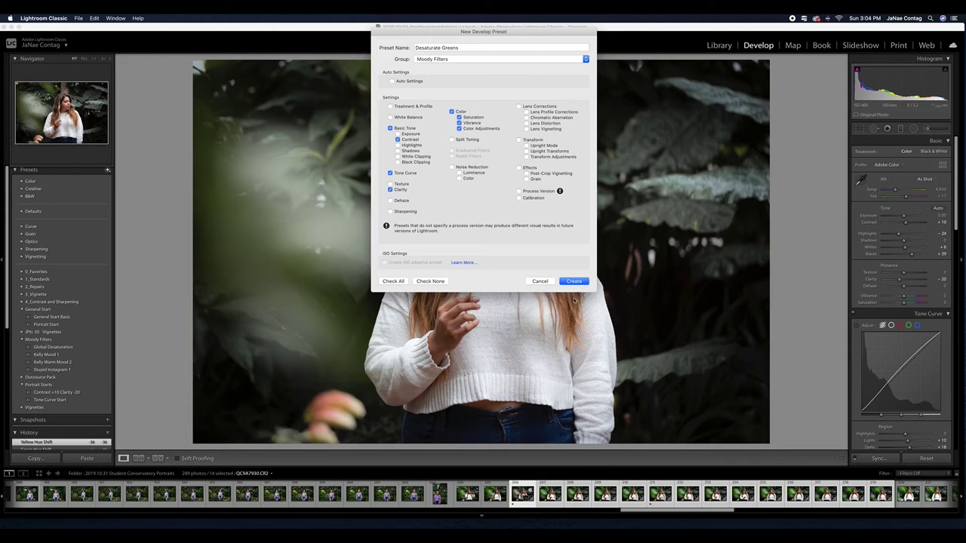
click(575, 282)
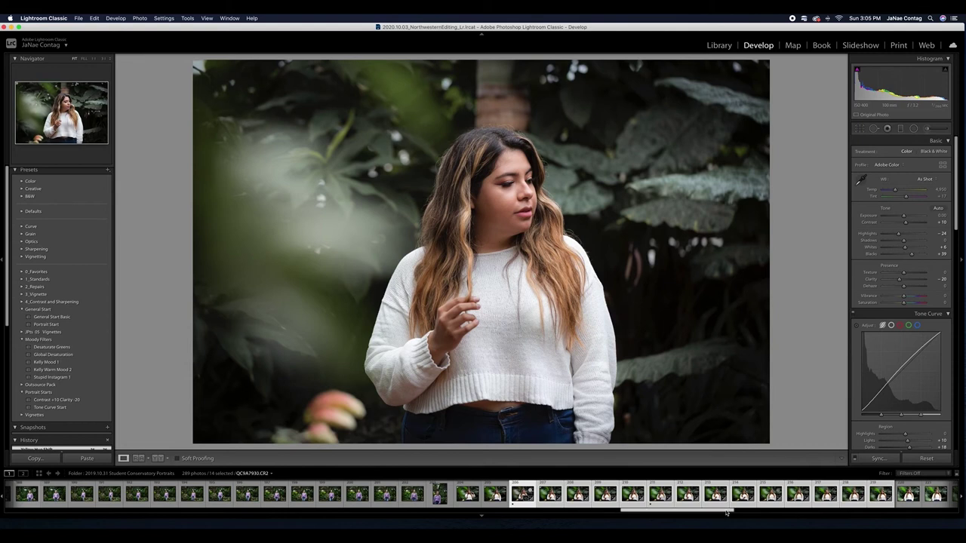
drag(727, 513, 729, 513)
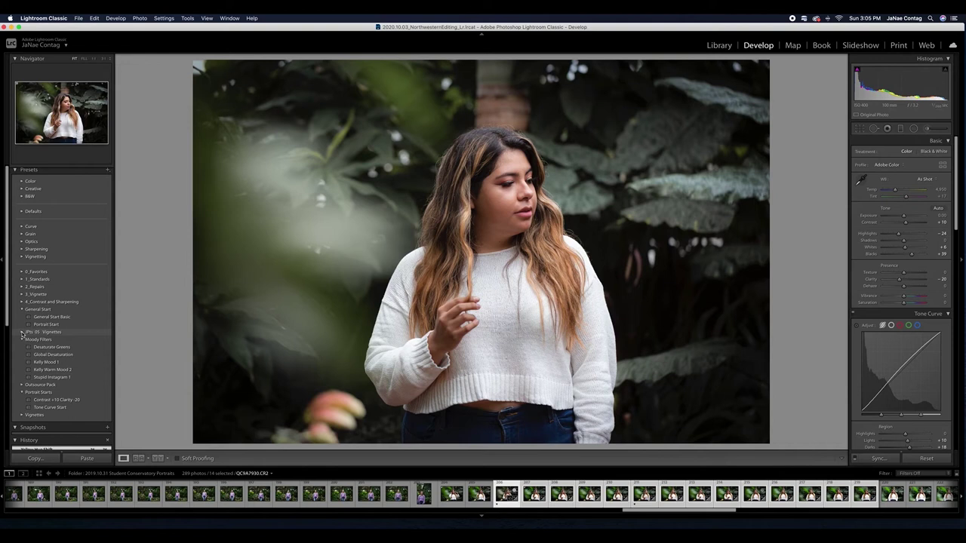
scroll(937, 365, down, 10)
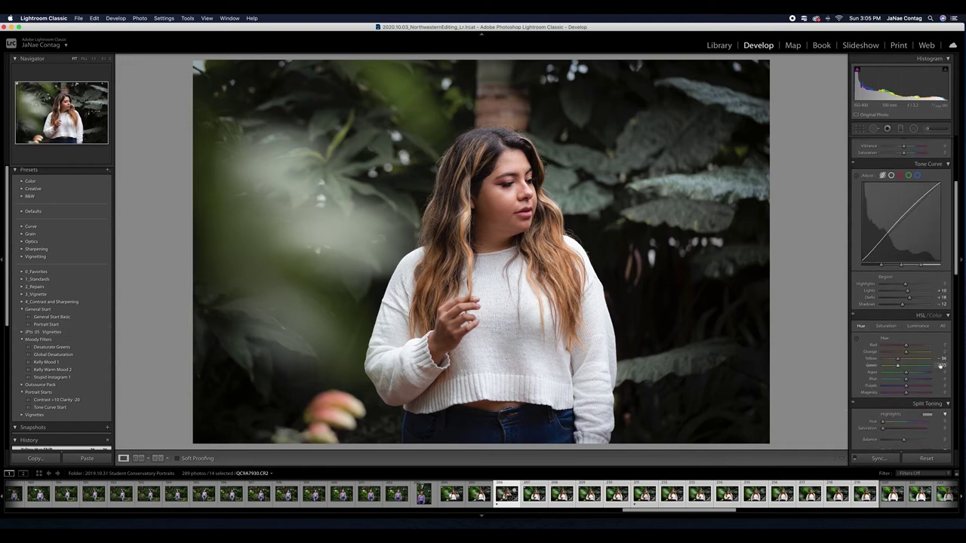
scroll(939, 375, down, 8)
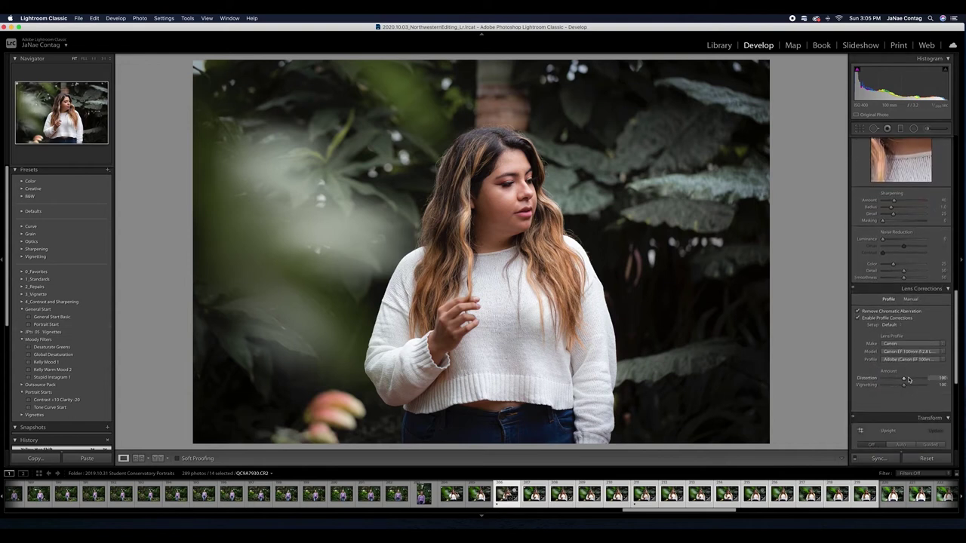
scroll(907, 342, down, 2)
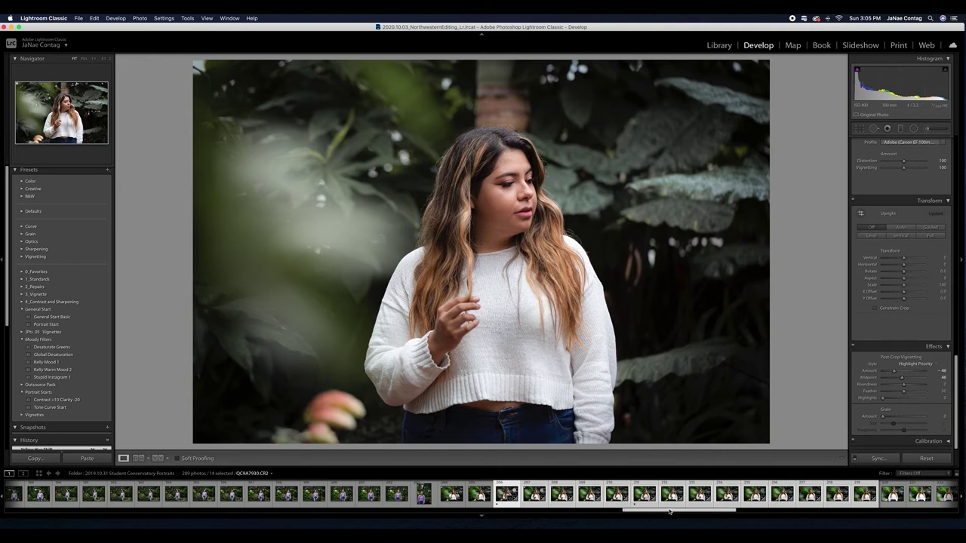
drag(669, 511, 137, 520)
drag(202, 513, 123, 510)
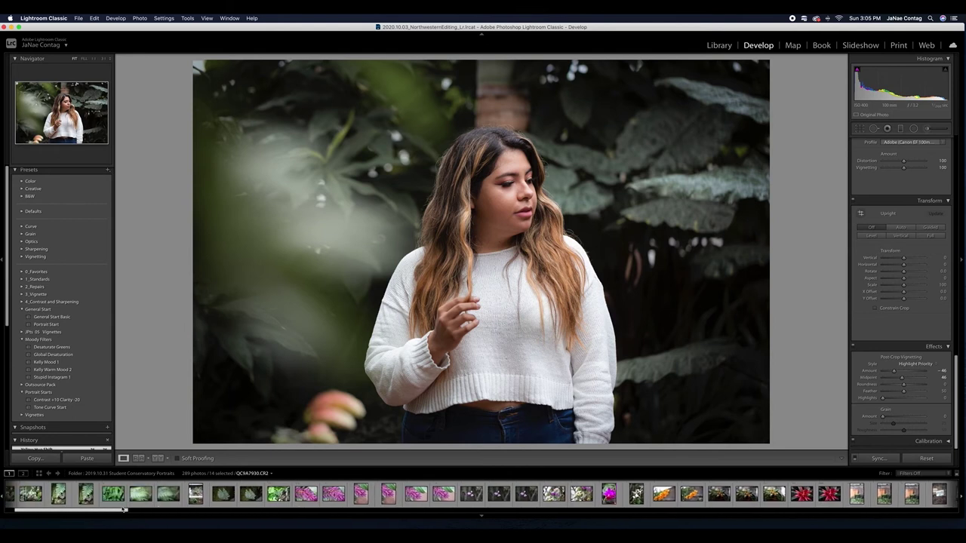
click(58, 495)
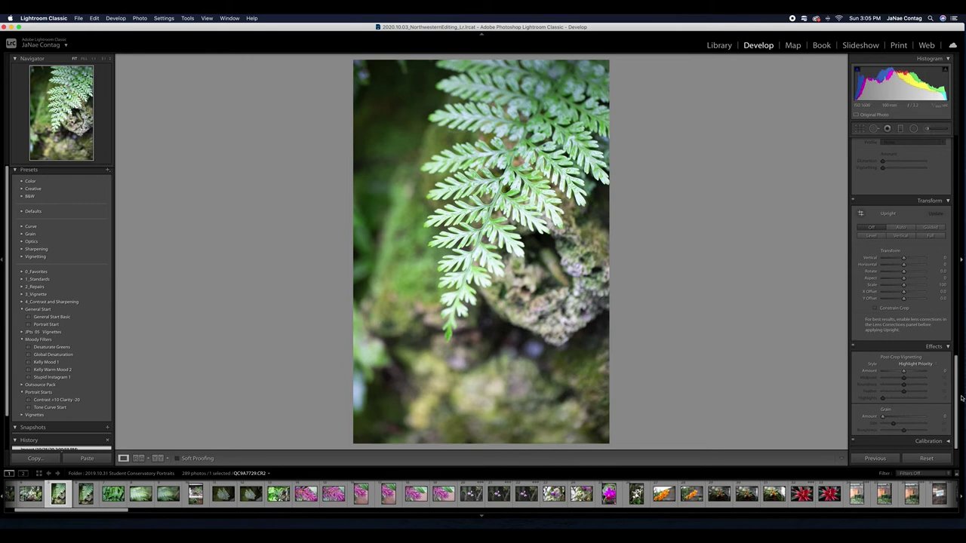
- Raise the fern photo's Whites and set Contrast to +20
scroll(955, 398, up, 15)
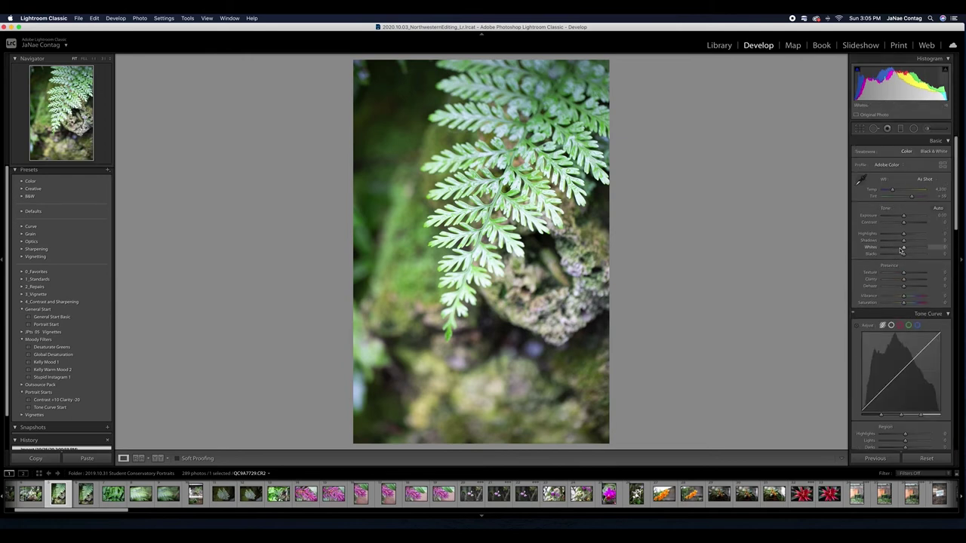
mouse_move(904, 251)
mouse_down()
mouse_move(918, 252)
mouse_move(908, 257)
mouse_up()
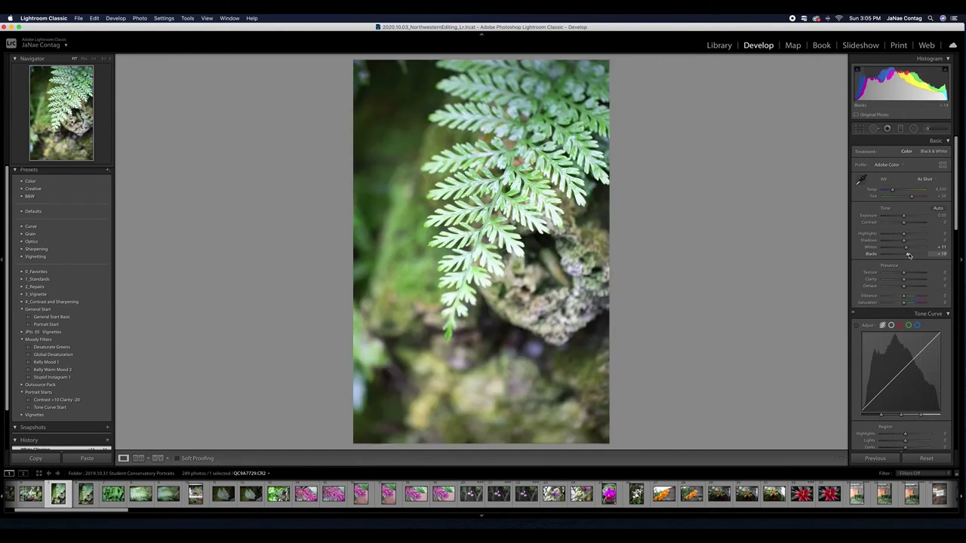
click(943, 222)
text(10)
key(Return)
click(944, 222)
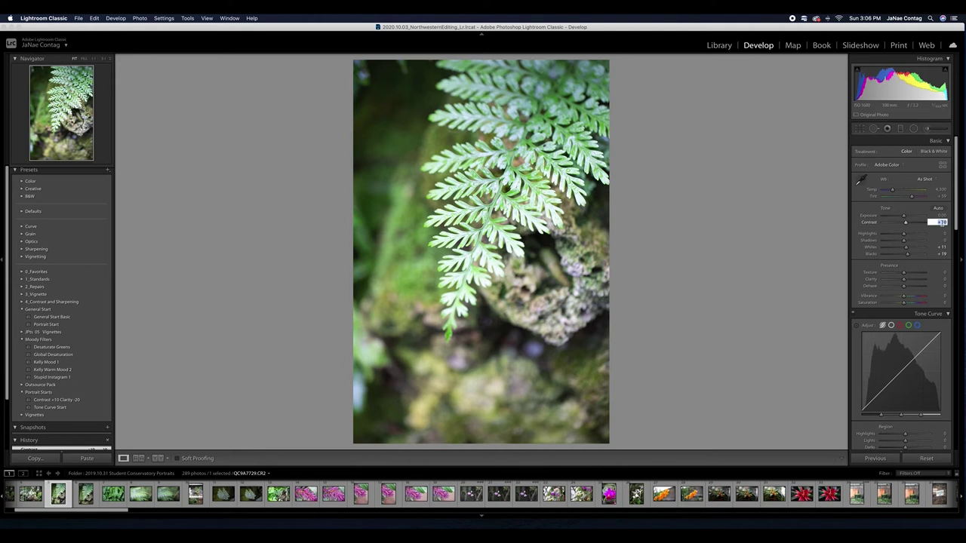
text(20)
key(Return)
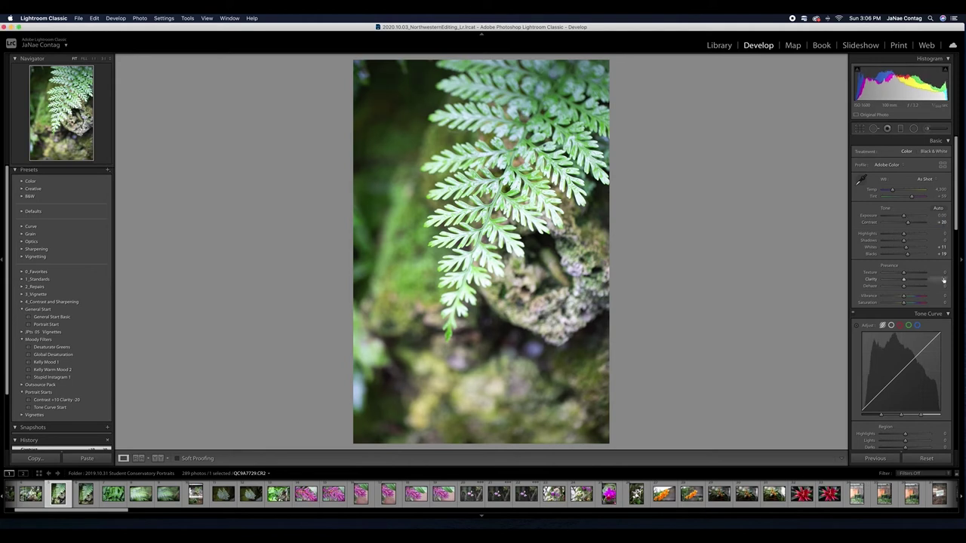
- Set Clarity +10 and Highlights -37, then apply the Tone Curve Start preset
click(944, 279)
key(Return)
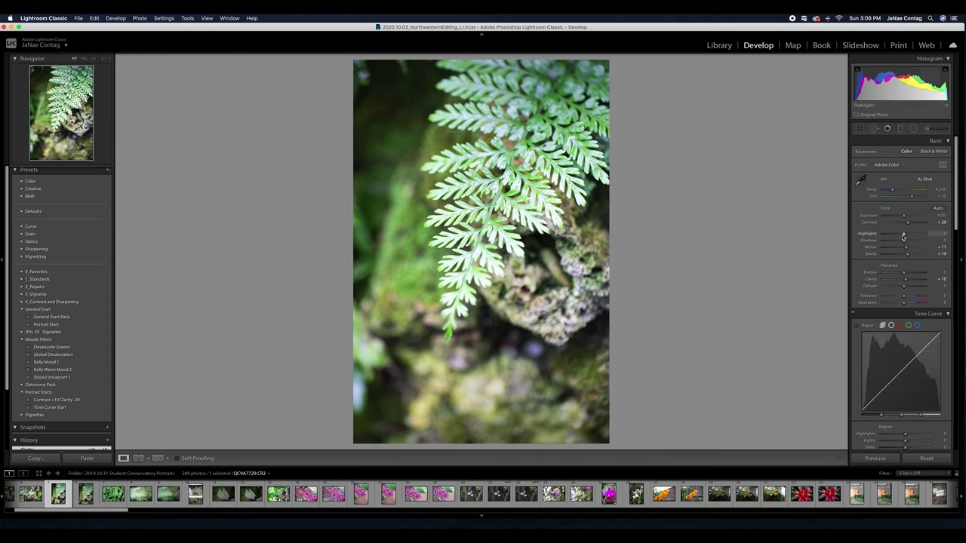
drag(901, 235, 897, 239)
scroll(897, 242, down, 5)
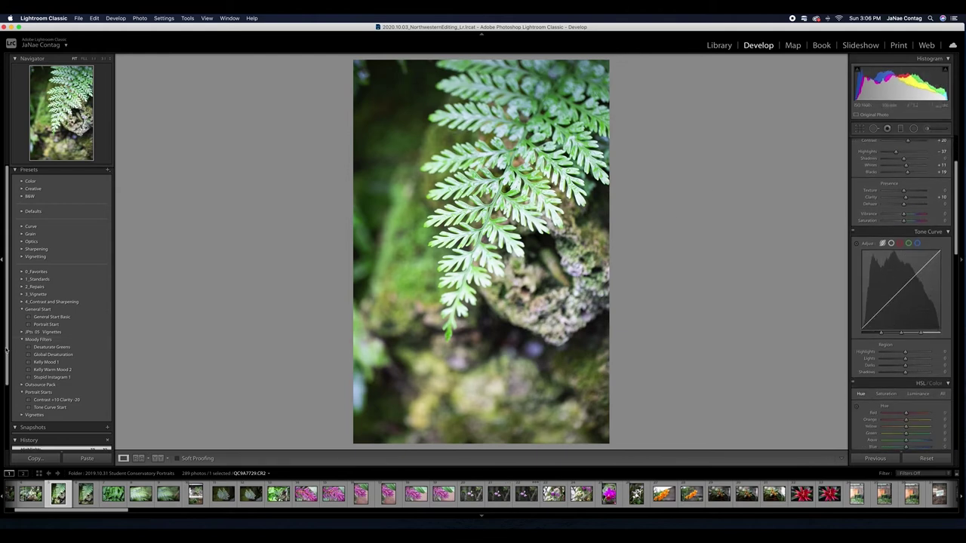
click(47, 408)
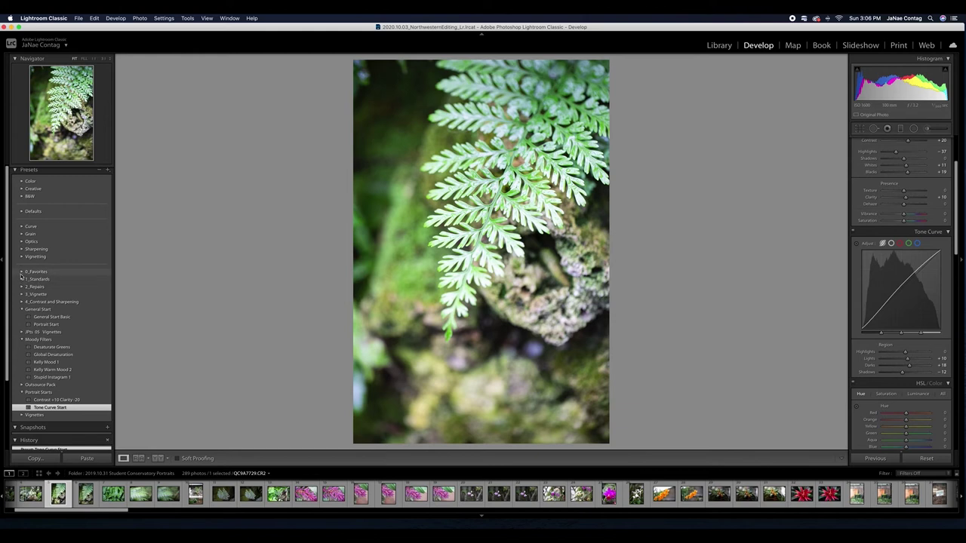
- Apply the 15_VIGNETTE Strong and Narrow preset from the 0_Favorites folder
click(22, 272)
scroll(58, 339, down, 1)
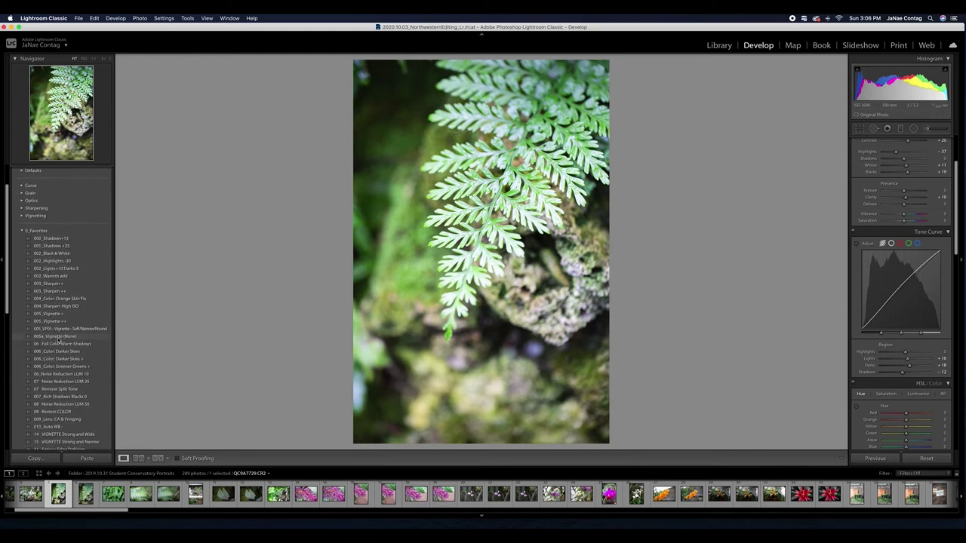
scroll(58, 339, down, 5)
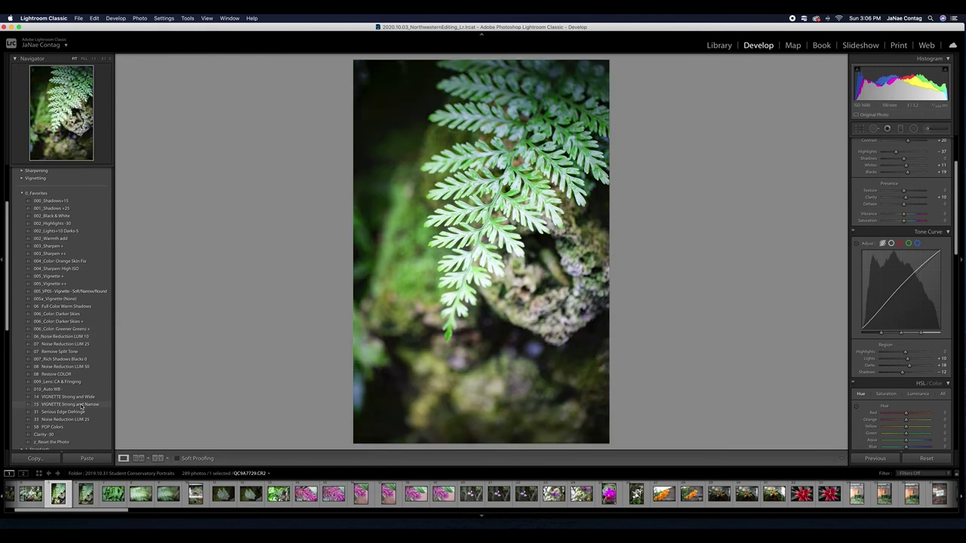
click(82, 406)
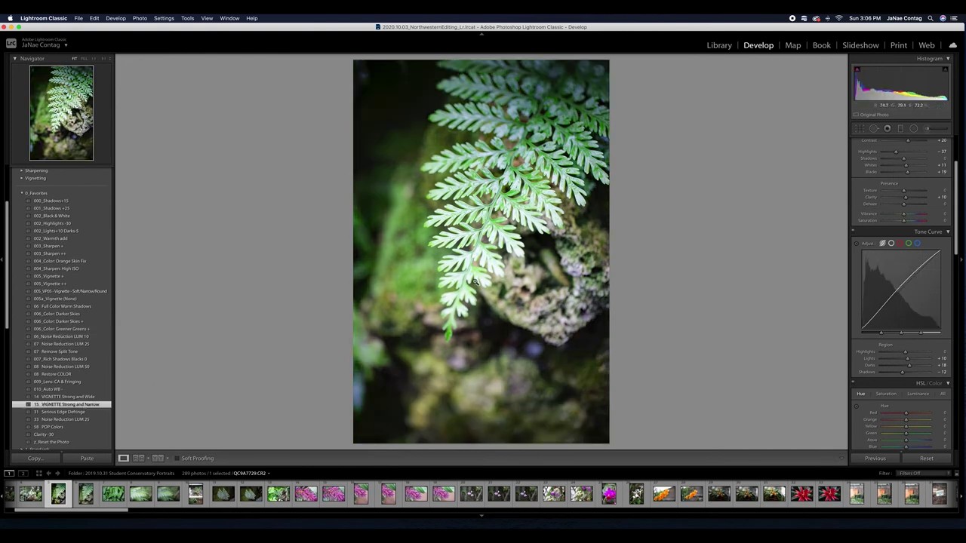
- Crop the fern photo slightly tighter by pulling the bottom-left corner inward
key(k)
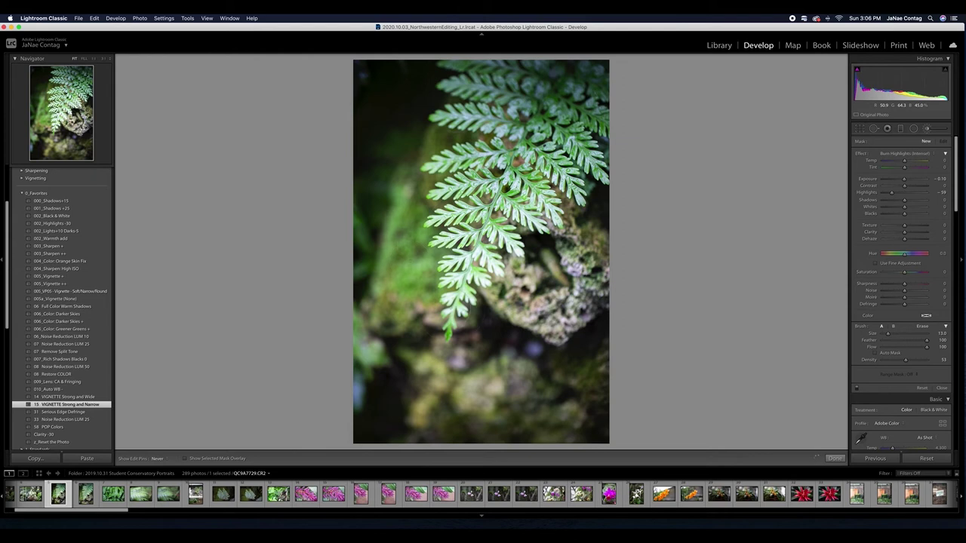
key(k)
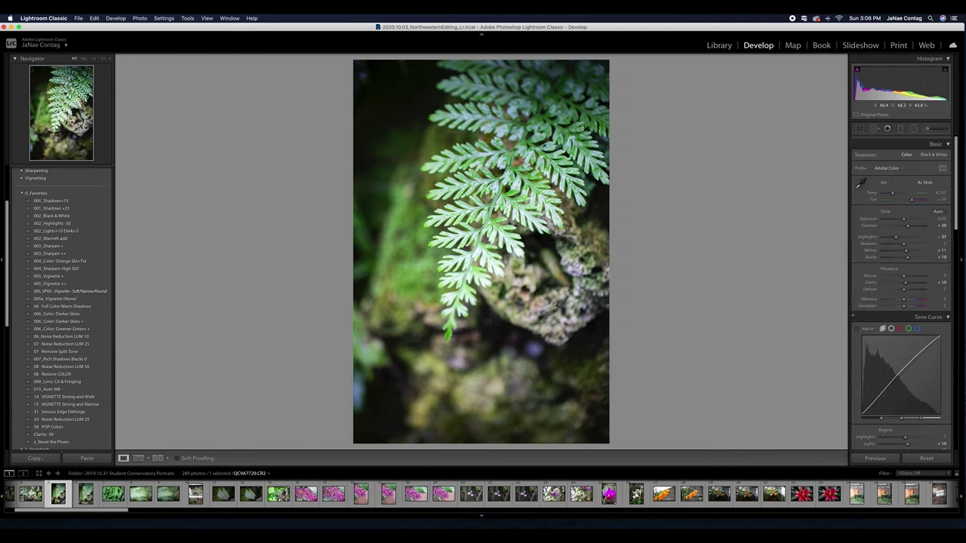
key(r)
drag(356, 441, 371, 417)
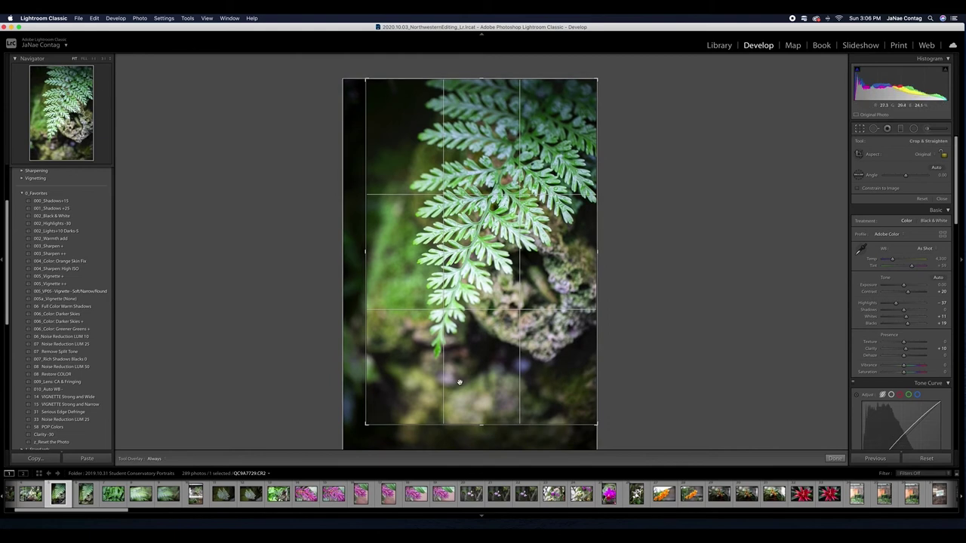
key(r)
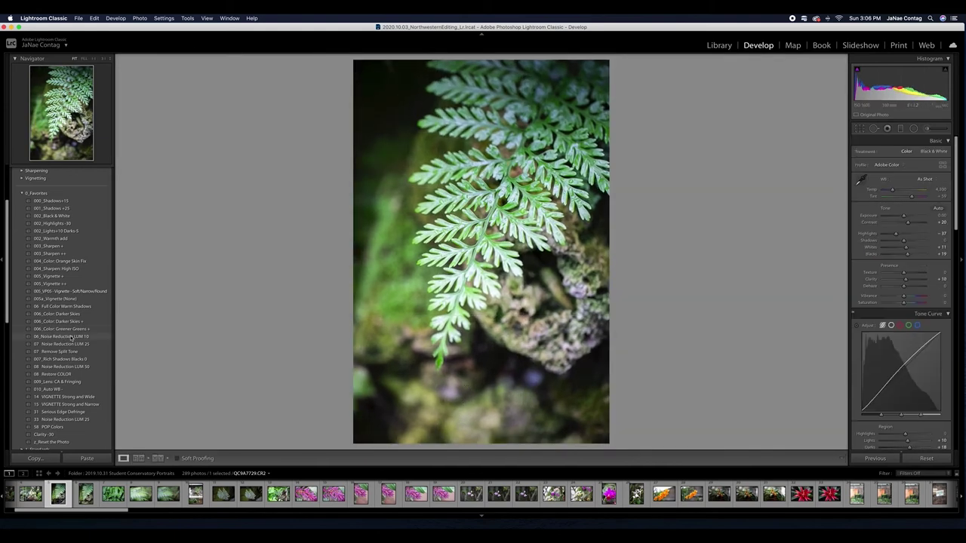
- Apply the Desaturate Greens preset and lower Green saturation further in HSL
scroll(70, 337, down, 6)
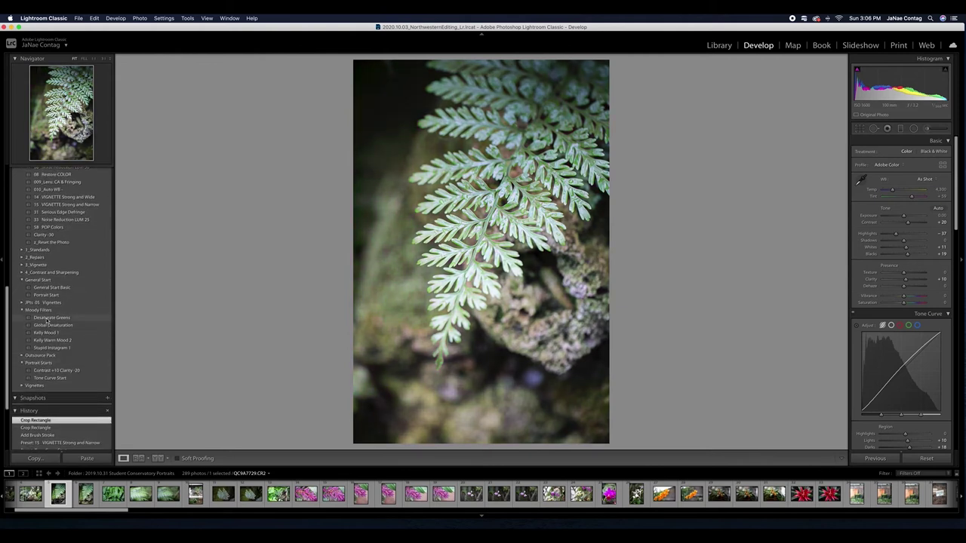
click(49, 319)
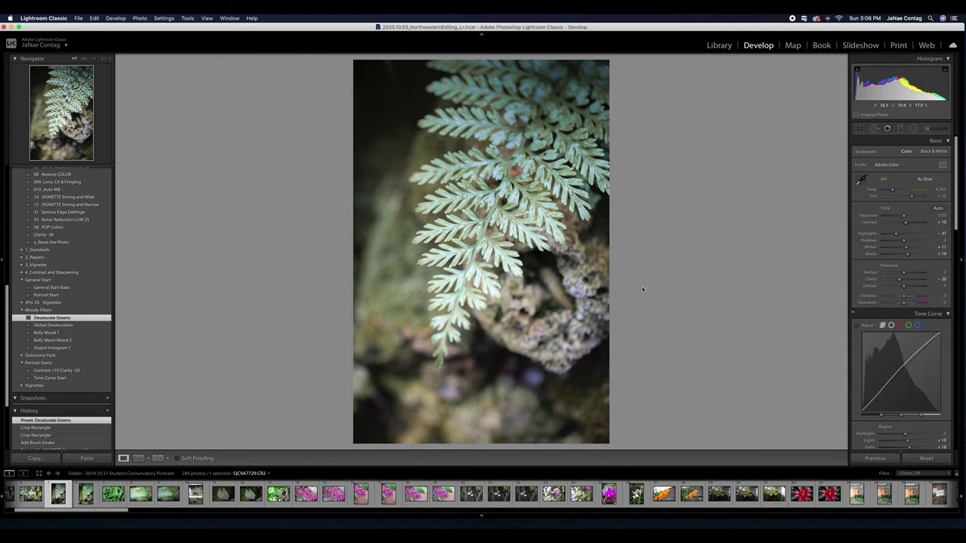
drag(957, 200, 958, 261)
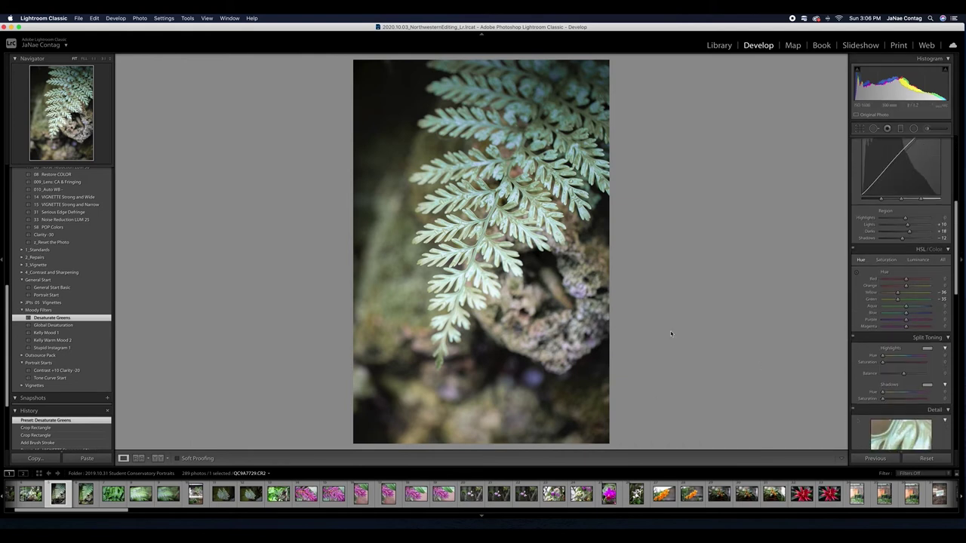
click(885, 260)
drag(899, 299, 896, 301)
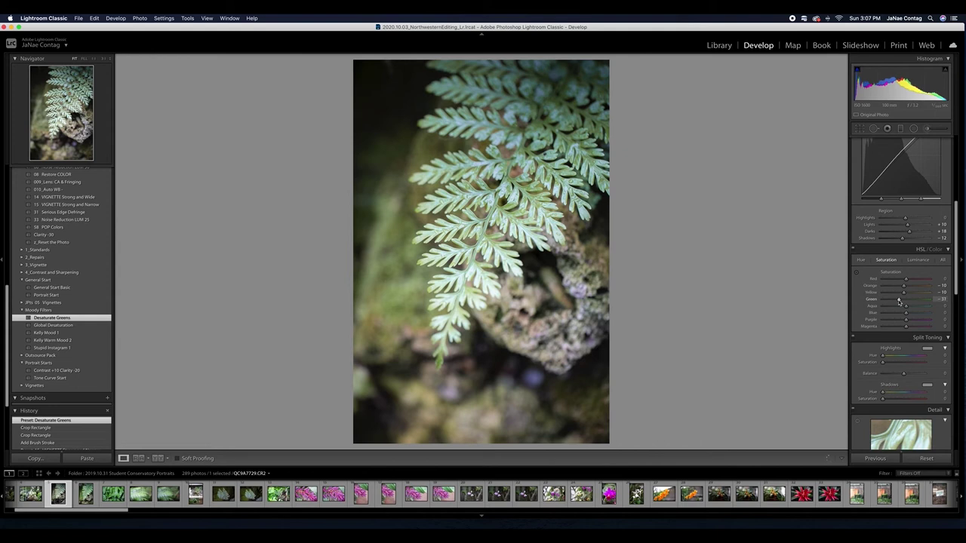
drag(898, 300, 898, 300)
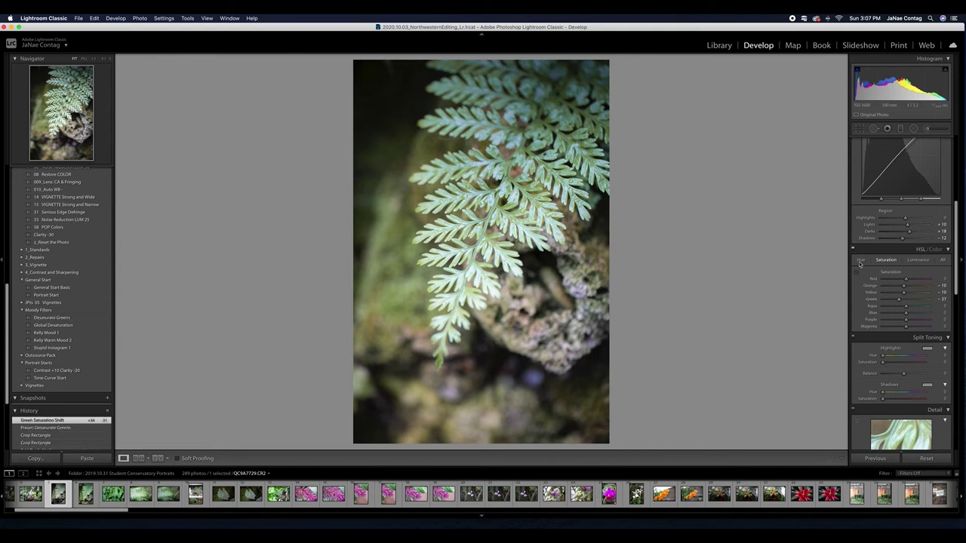
- Shift the Yellow and Green hues in the HSL Hue controls
click(860, 259)
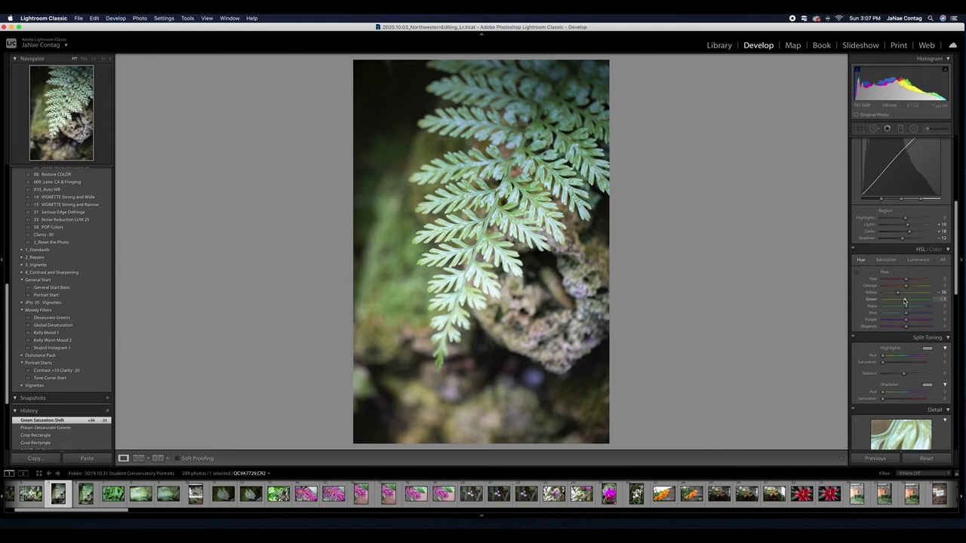
drag(897, 294, 905, 294)
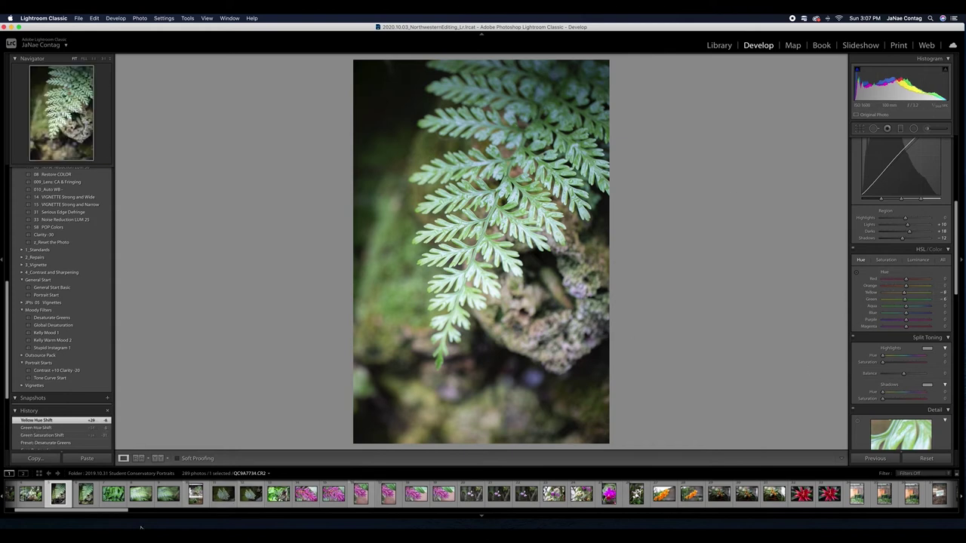
drag(100, 511, 40, 512)
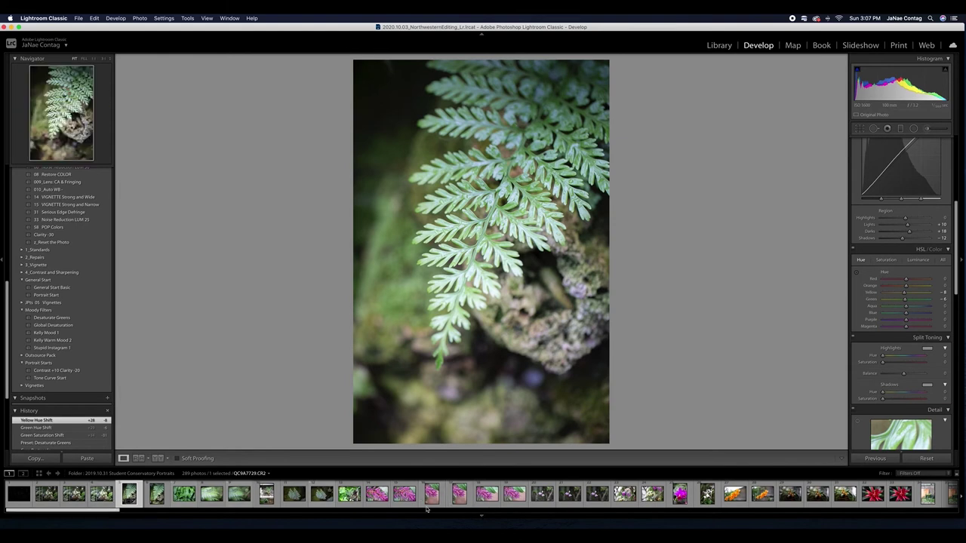
- Load the yellow flower photo QC9A7777 from the filmstrip into Develop
drag(111, 512, 252, 516)
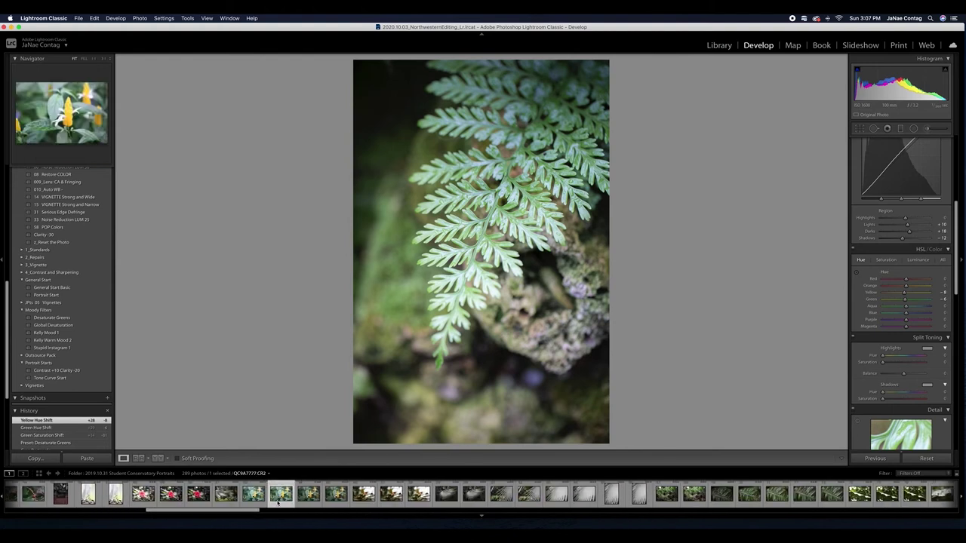
click(254, 500)
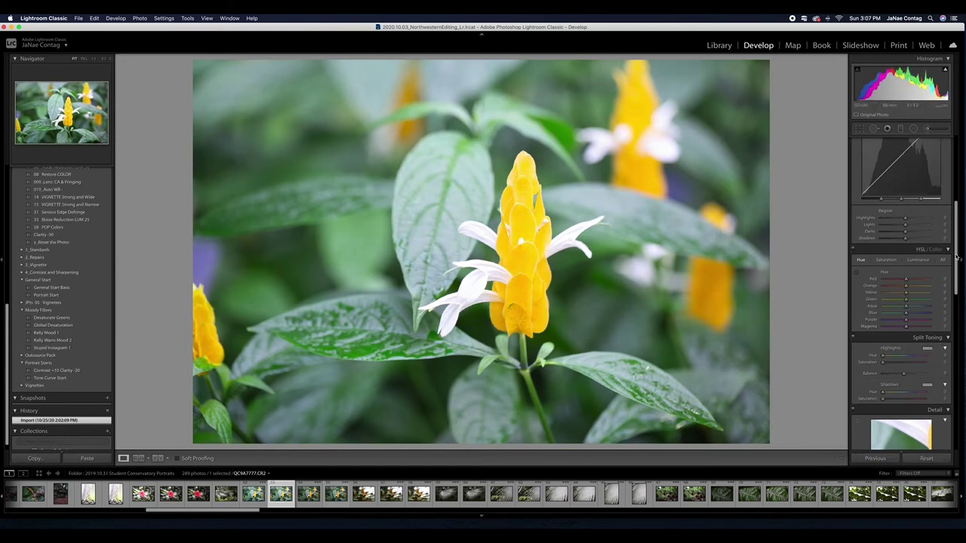
scroll(957, 257, up, 10)
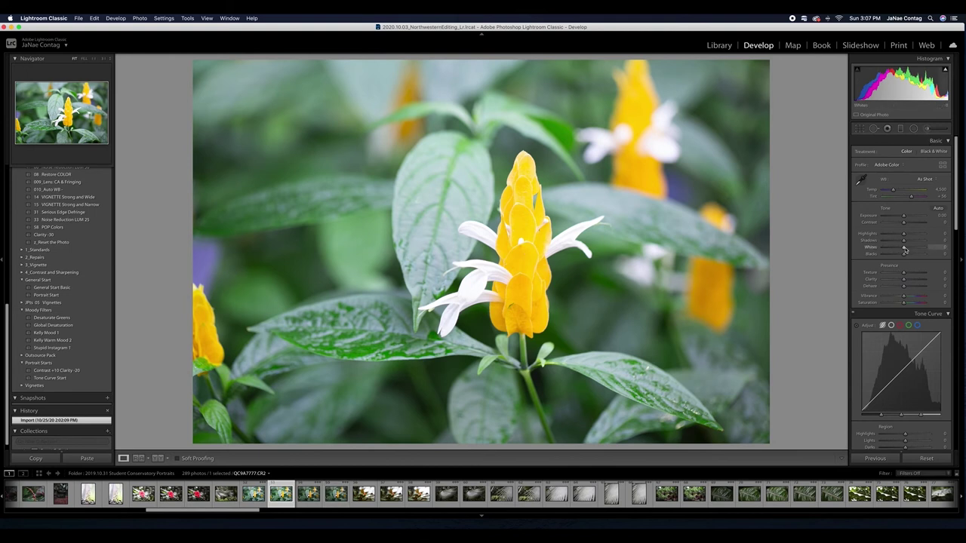
- Set Whites -40 and Blacks +7, and enable profile corrections and chromatic aberration removal
mouse_move(905, 250)
mouse_down()
mouse_move(896, 257)
mouse_move(905, 258)
mouse_up()
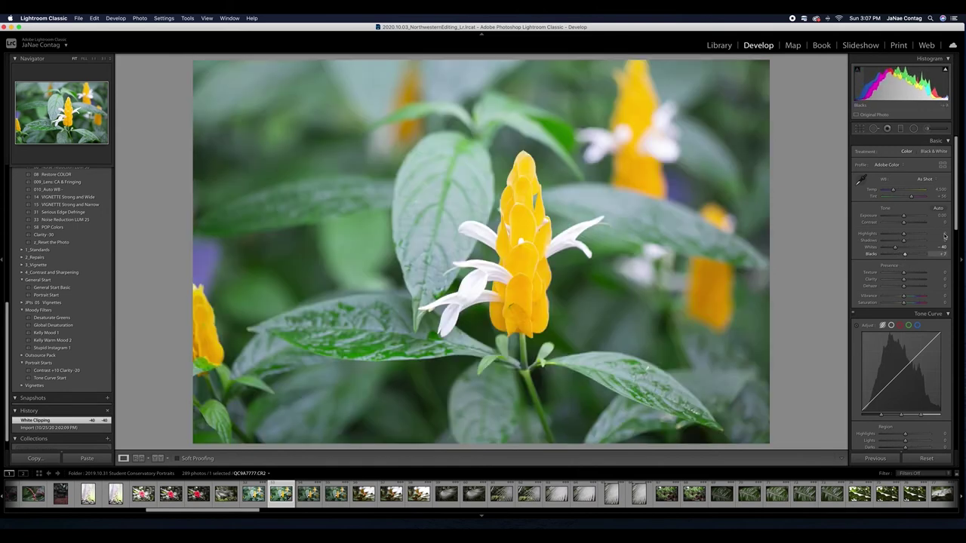
drag(956, 223, 960, 451)
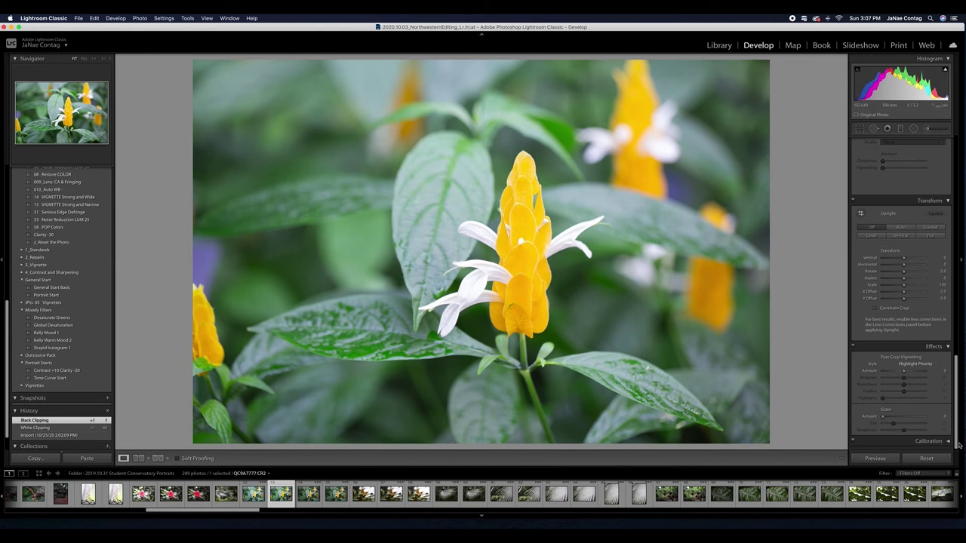
scroll(932, 371, up, 10)
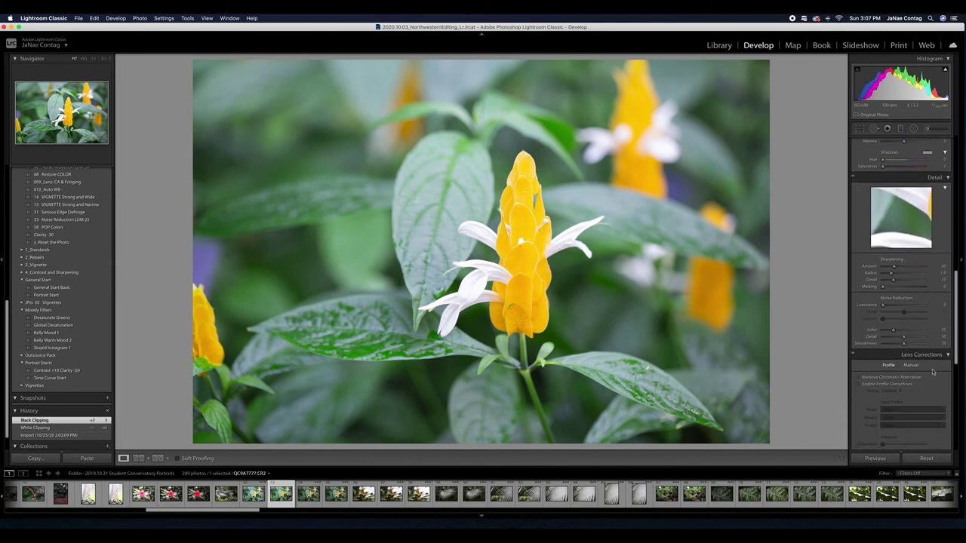
click(891, 384)
click(891, 377)
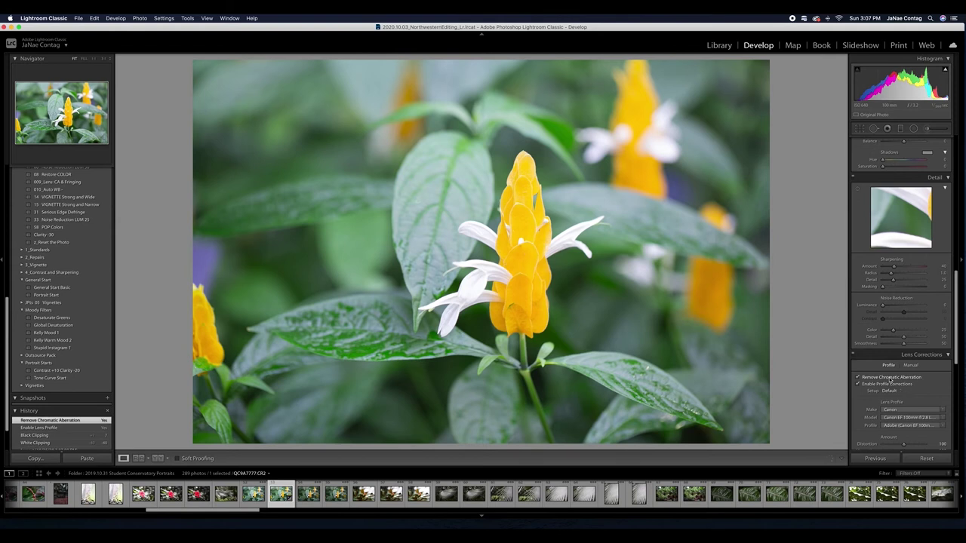
scroll(960, 432, down, 5)
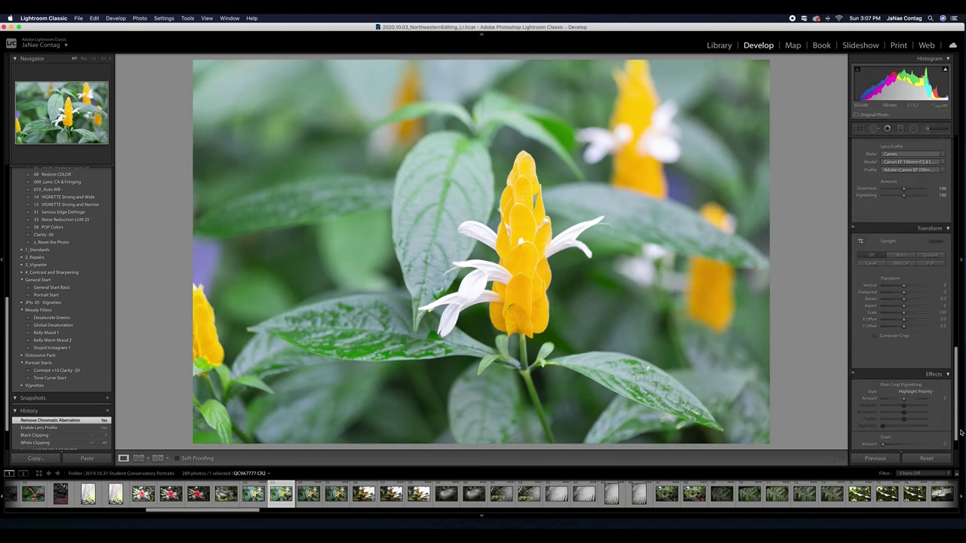
scroll(961, 434, down, 1)
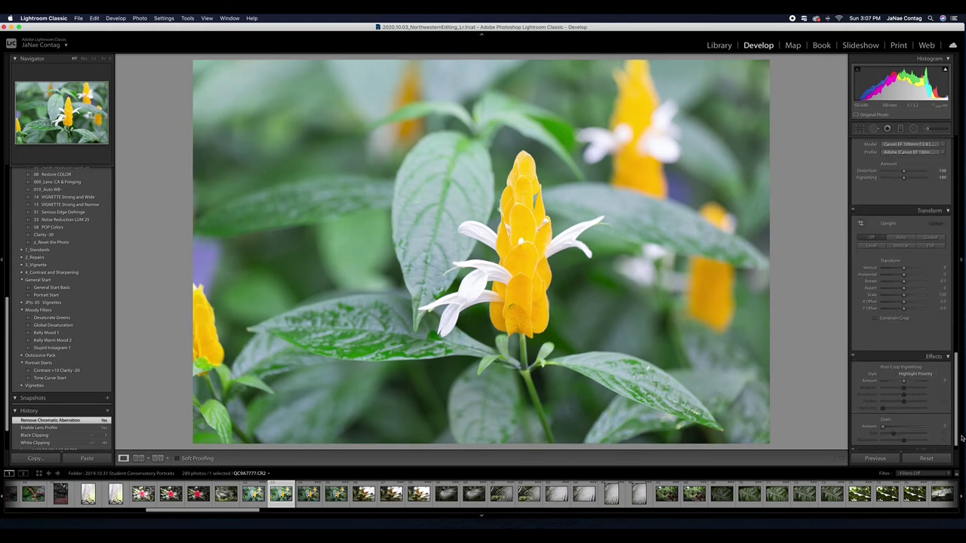
scroll(960, 438, down, 1)
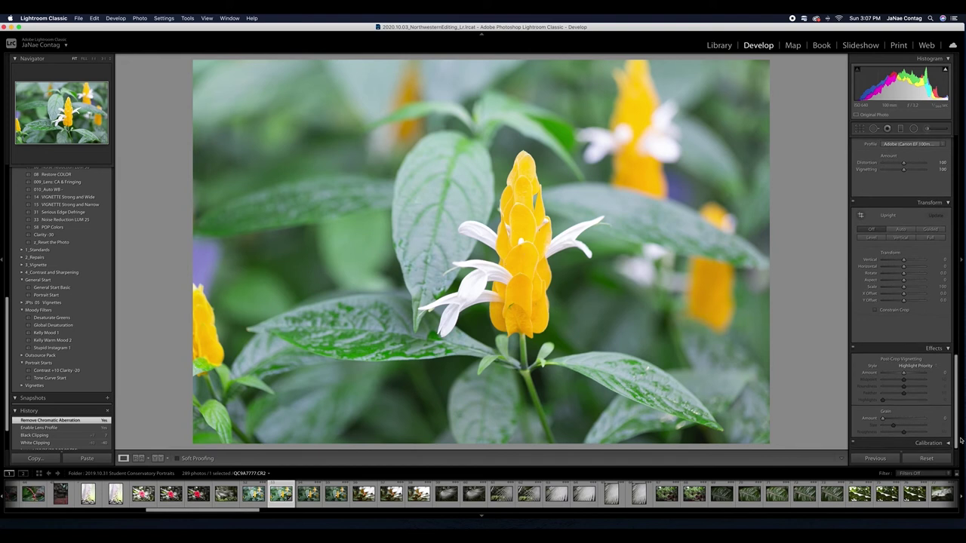
- Add a -41 post-crop vignette and set the tone curve Lights to +10
mouse_move(903, 373)
mouse_down()
mouse_move(895, 384)
mouse_move(910, 388)
mouse_up()
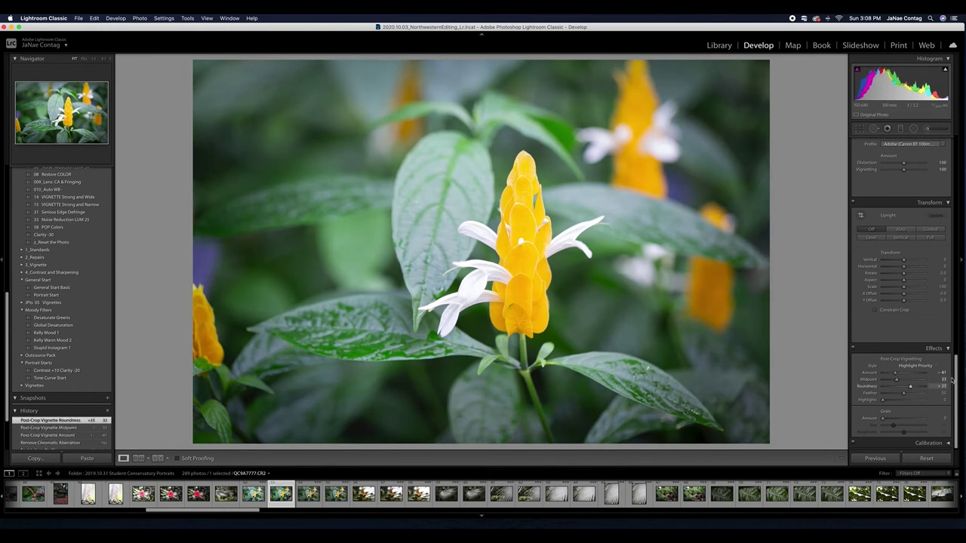
drag(955, 367, 945, 218)
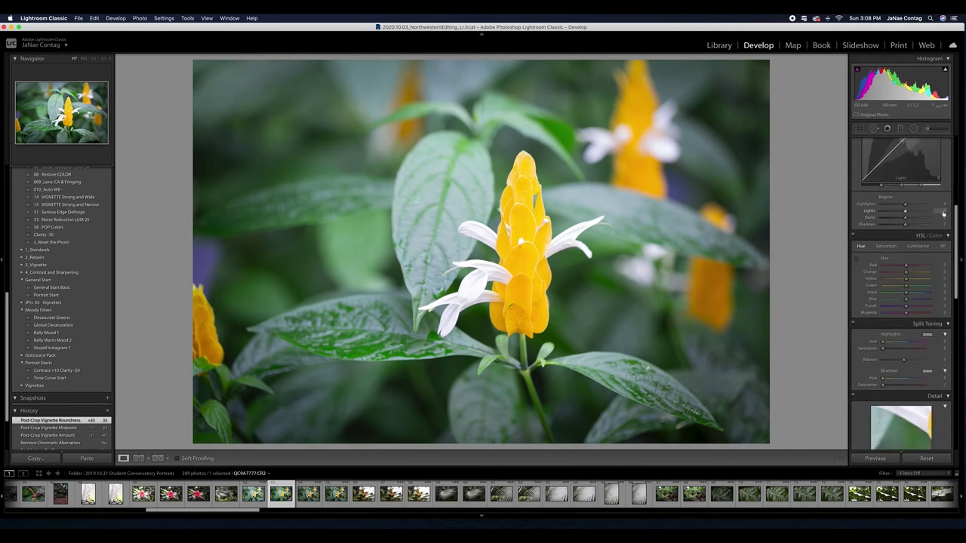
click(941, 211)
text(10)
key(Tab)
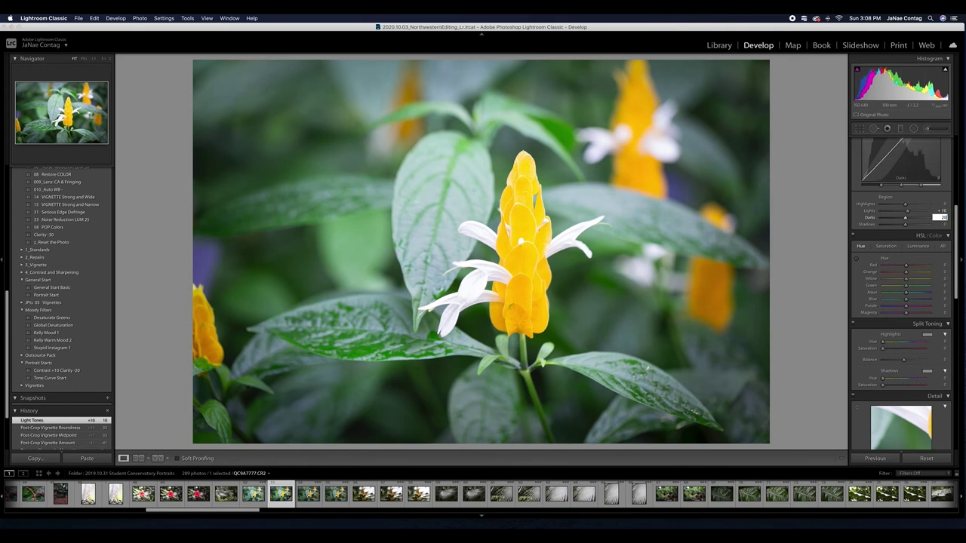
- Set tone curve Darks to +10 and Shadows -30, then compare before and after
key(Return)
scroll(909, 213, down, 1)
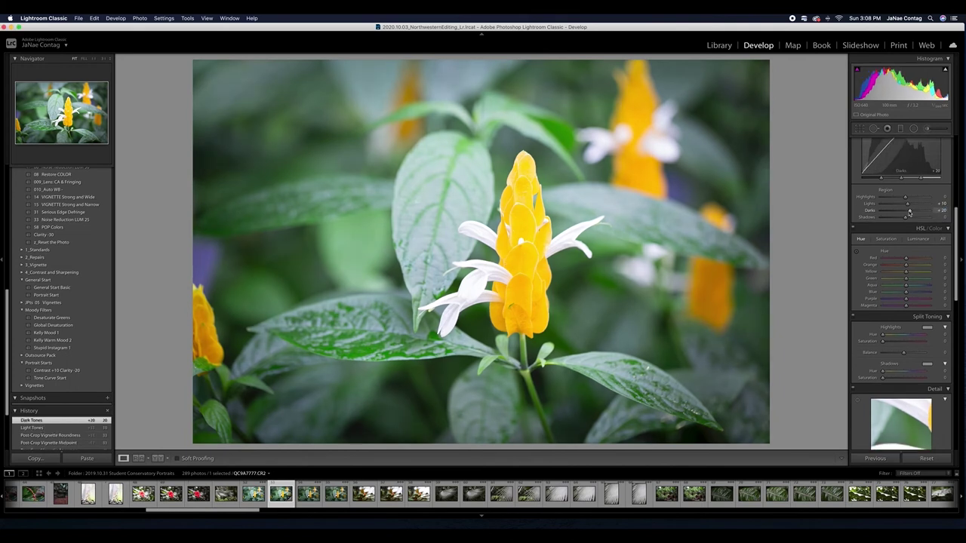
drag(910, 212, 897, 218)
scroll(898, 219, down, 1)
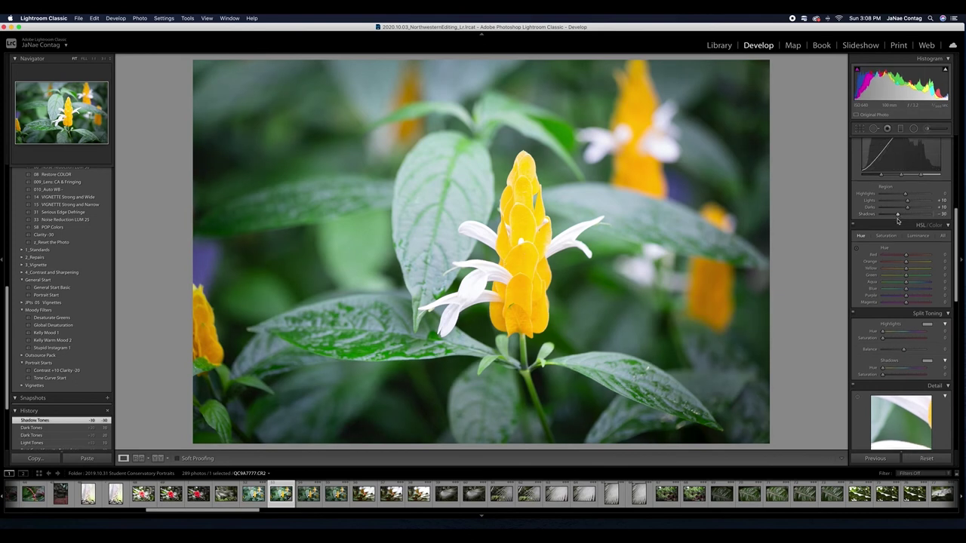
key(backslash)
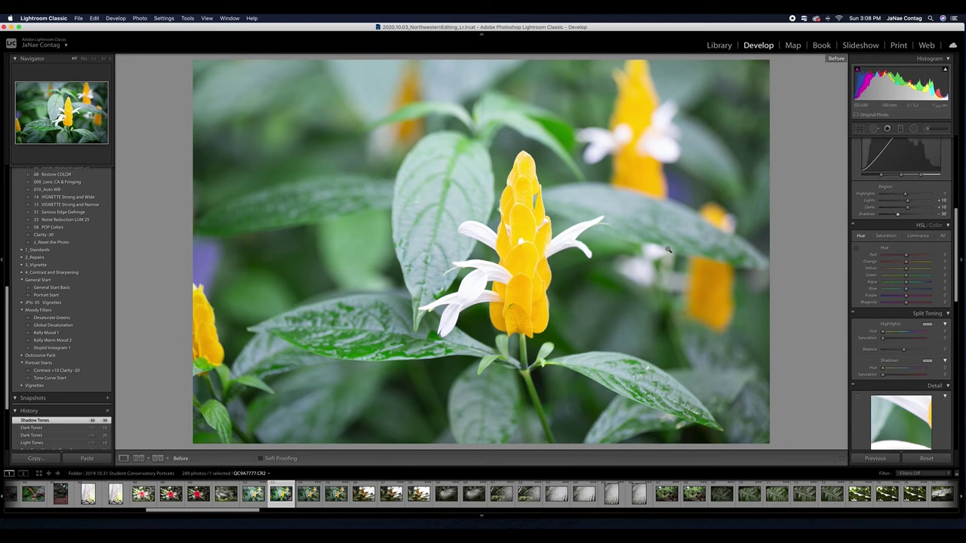
key(backslash)
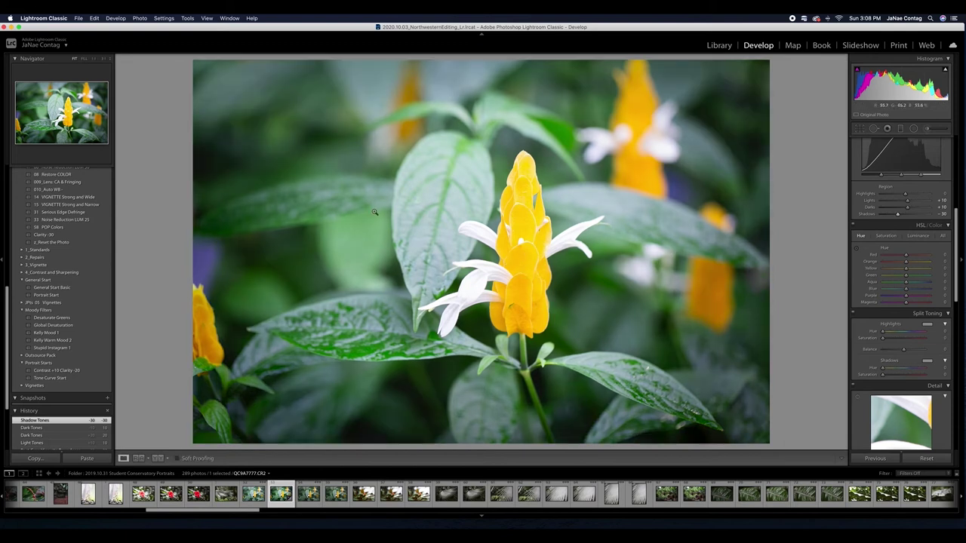
key(k)
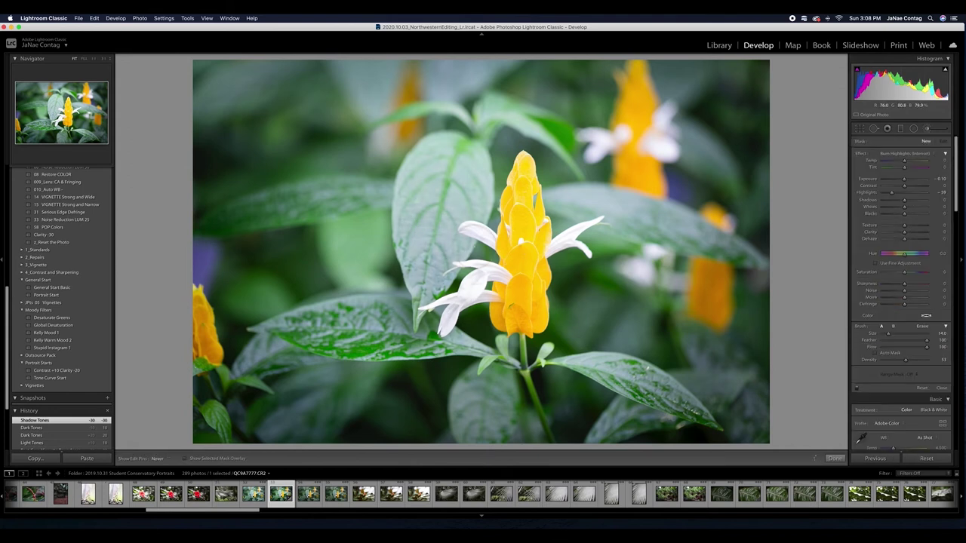
- Paint two burn strokes over the flower photo's highlights
click(592, 249)
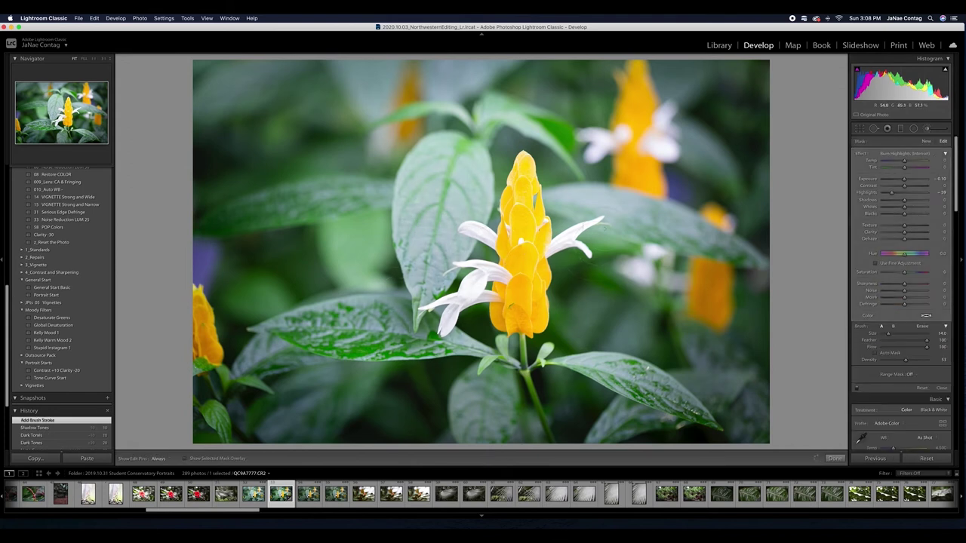
click(641, 291)
key(k)
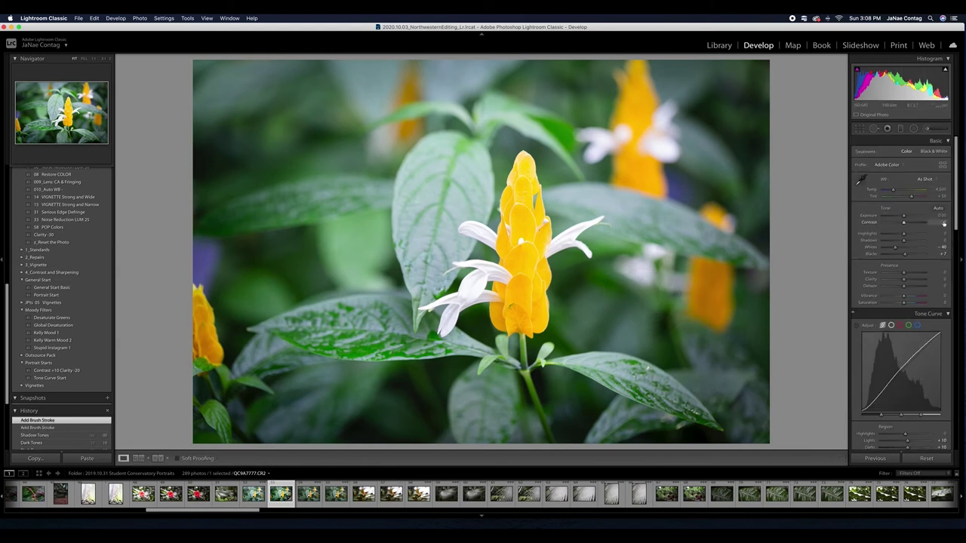
- Set Contrast to +10 and pull Highlights down to -34
click(943, 223)
text(10)
key(Return)
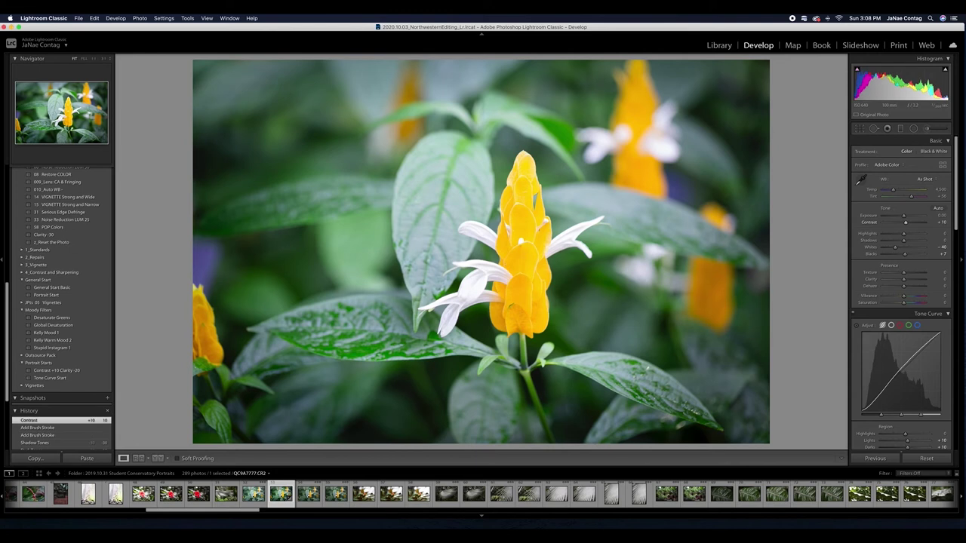
drag(903, 236, 896, 235)
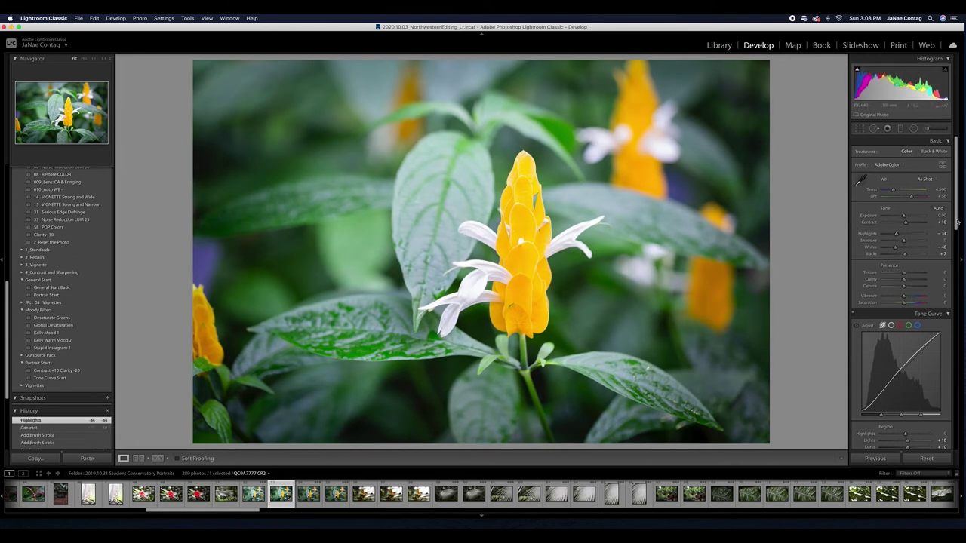
- Desaturate Orange, Yellow and Green to about -20 and Aqua and Blue to about -55
scroll(957, 223, down, 8)
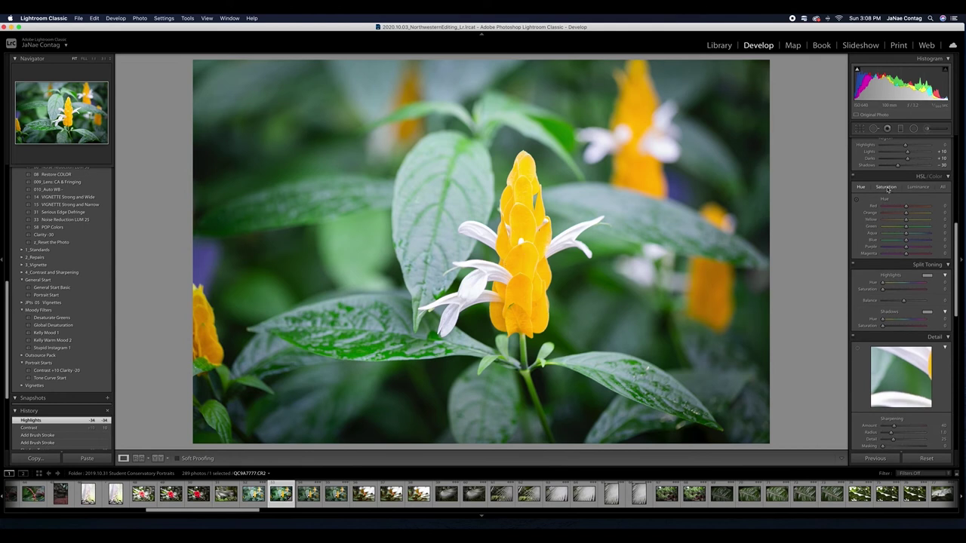
click(886, 188)
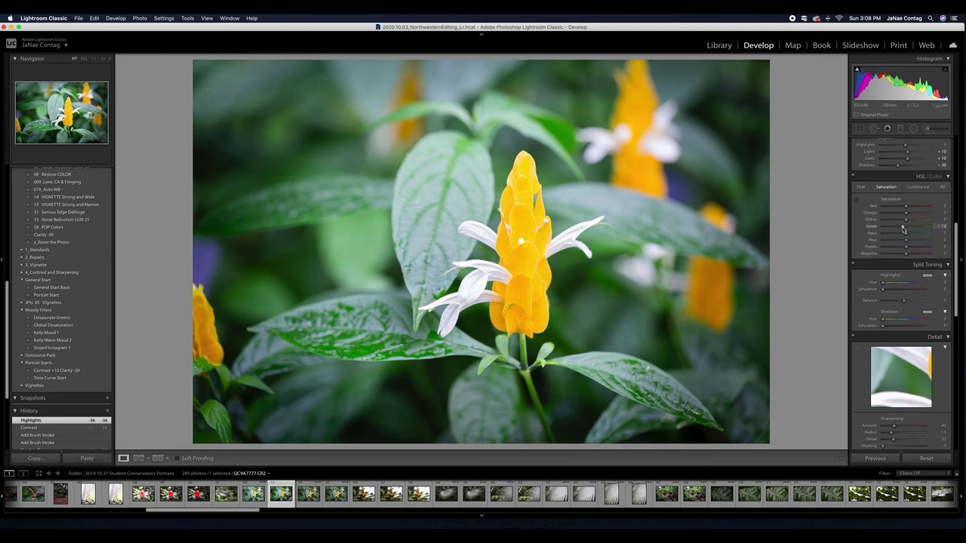
drag(903, 230, 900, 223)
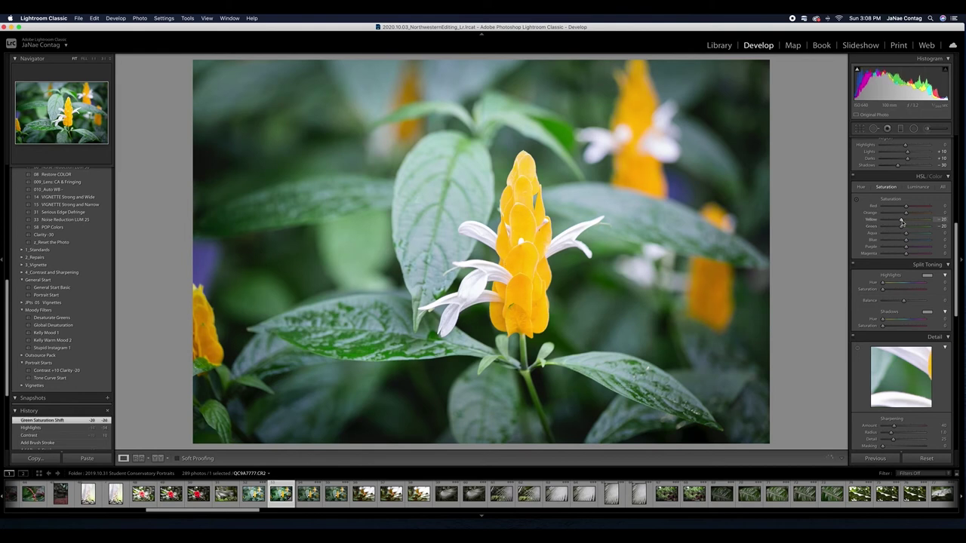
drag(902, 223, 893, 244)
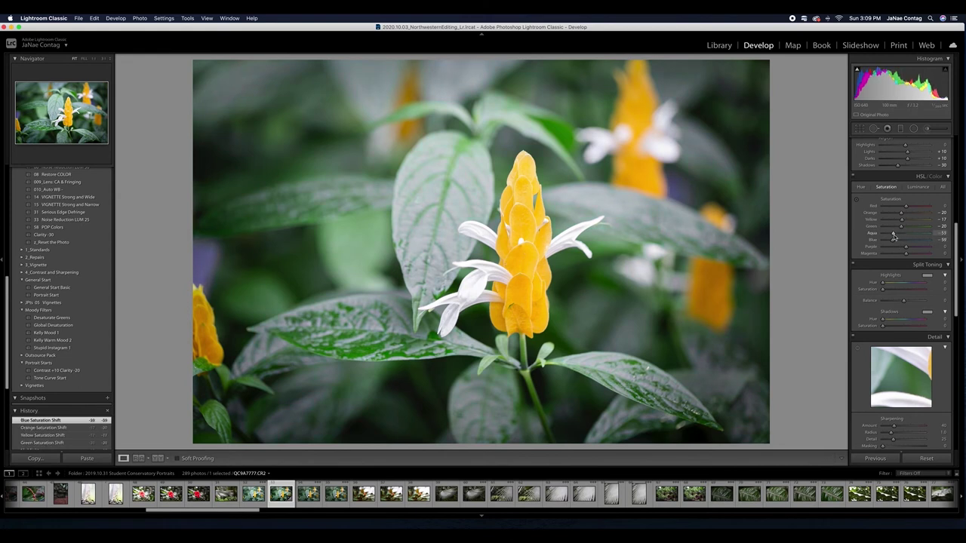
drag(894, 235, 893, 235)
click(853, 177)
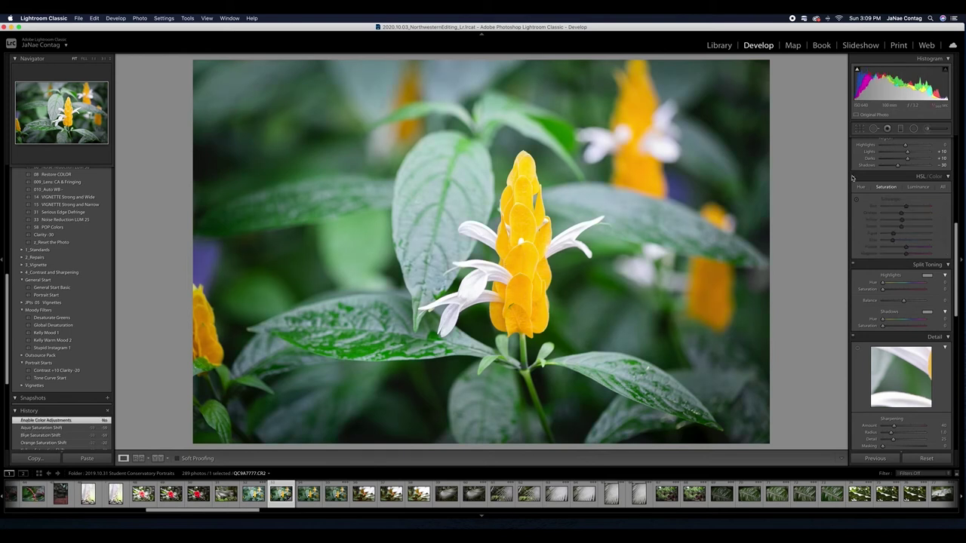
click(852, 177)
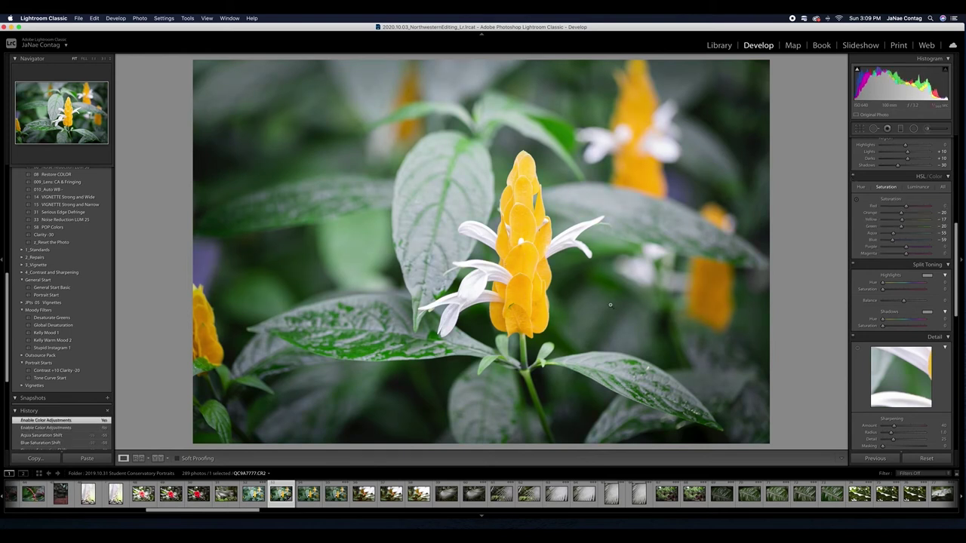
- Shift the Green hue to about +18 in the HSL Hue controls
click(861, 187)
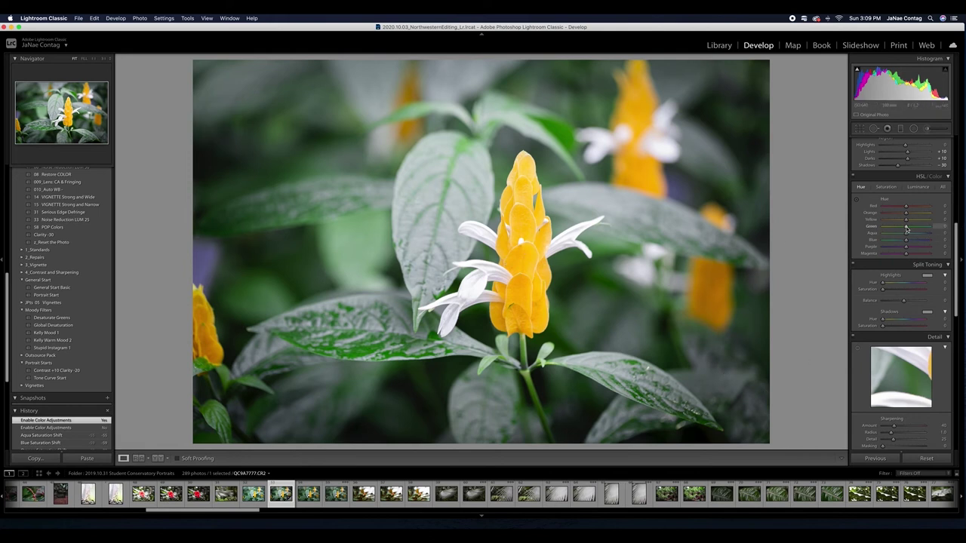
mouse_move(906, 229)
mouse_down()
mouse_move(931, 229)
mouse_move(902, 231)
mouse_up()
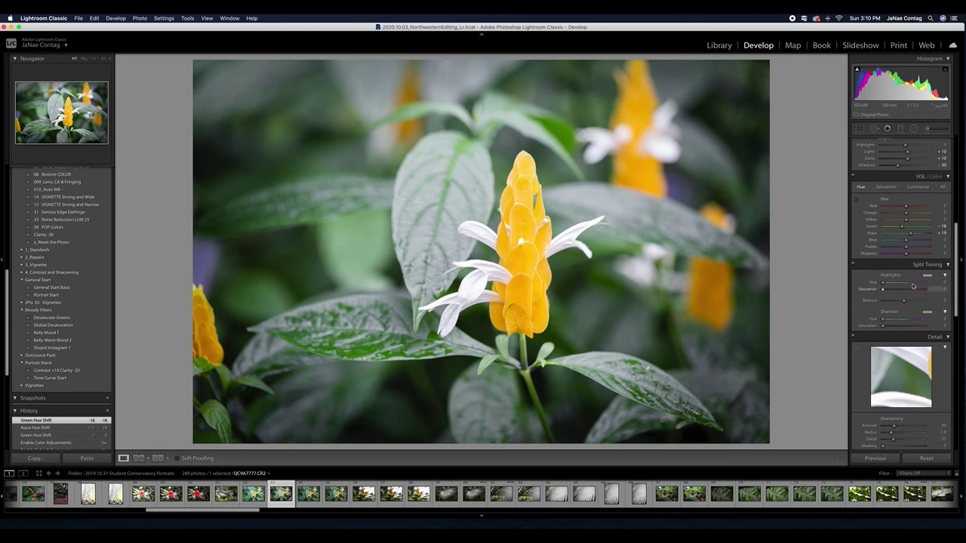
- Set the split-toning Highlights tint to a purple hue of 302
click(927, 276)
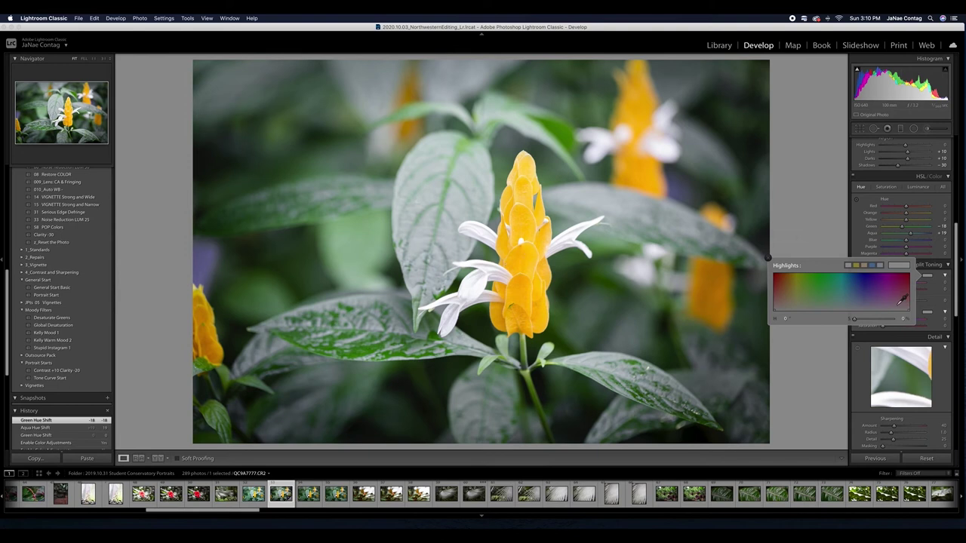
click(899, 297)
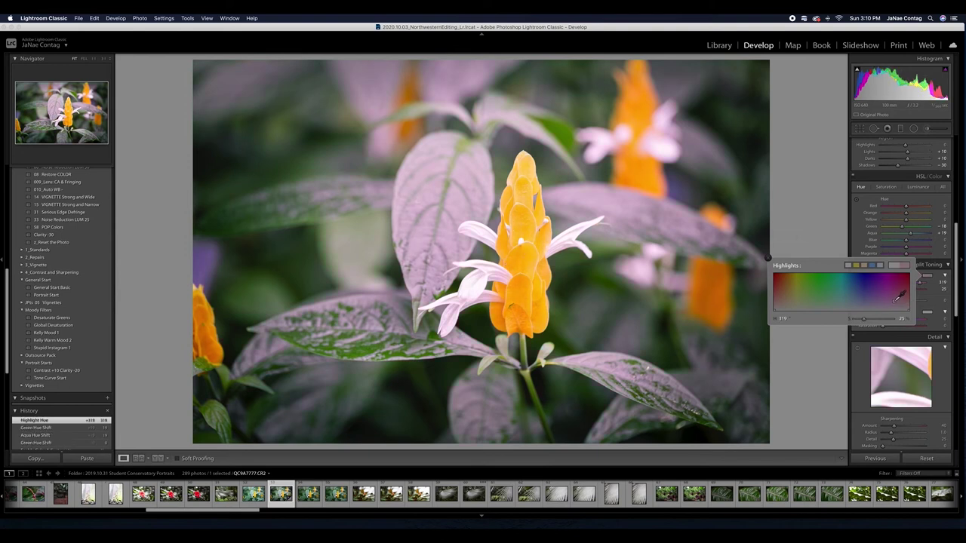
mouse_move(899, 296)
mouse_down()
mouse_move(906, 300)
mouse_move(786, 292)
mouse_move(804, 300)
mouse_move(901, 296)
mouse_move(892, 303)
mouse_up()
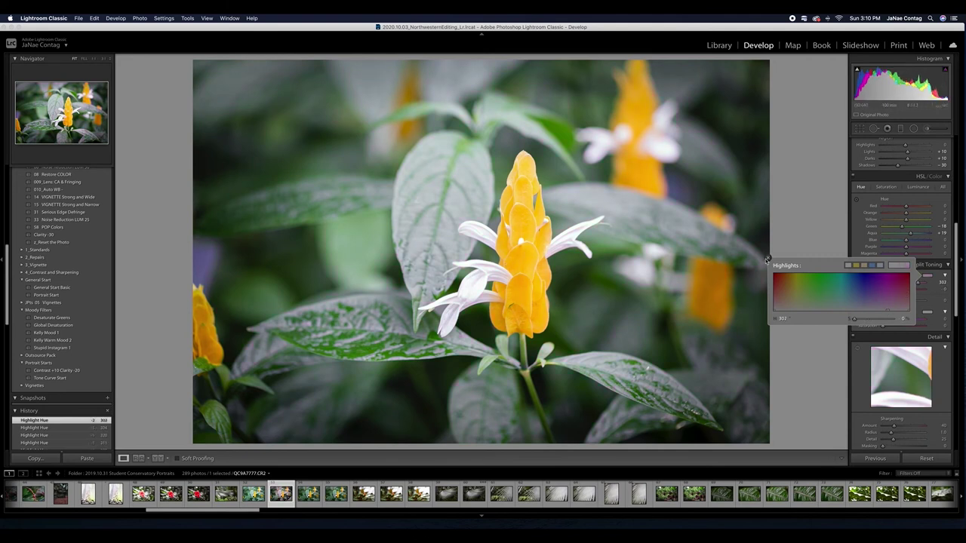
click(765, 261)
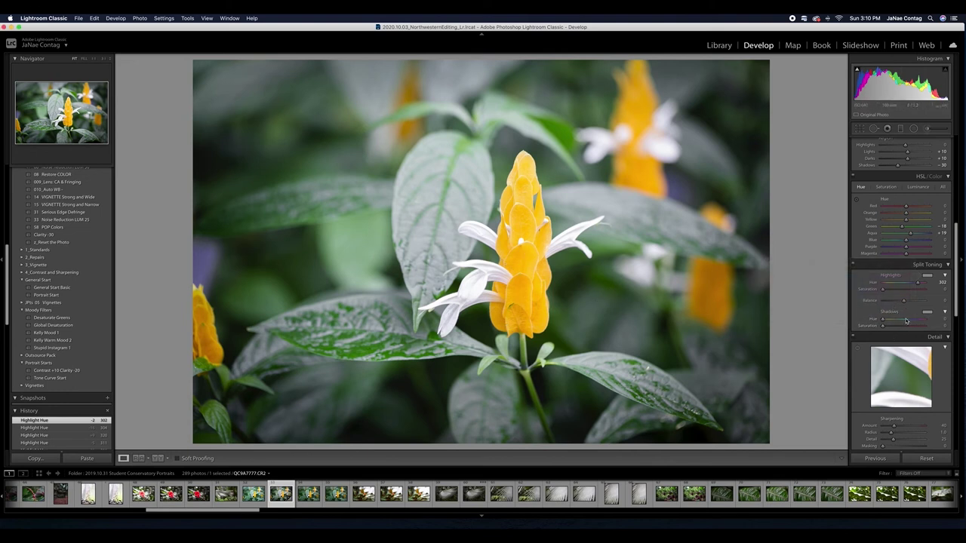
- Tint the shadows purple at hue 282 with saturation 23
click(928, 313)
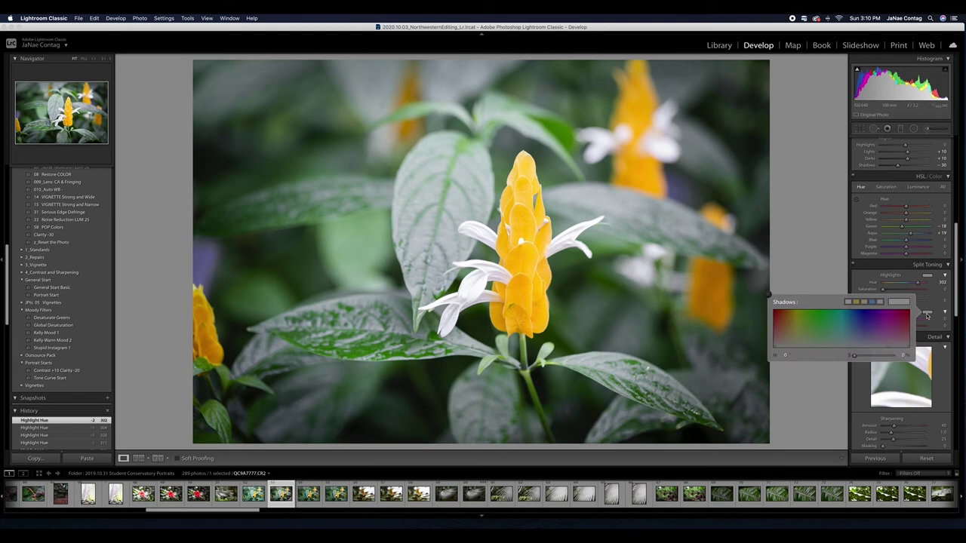
click(889, 340)
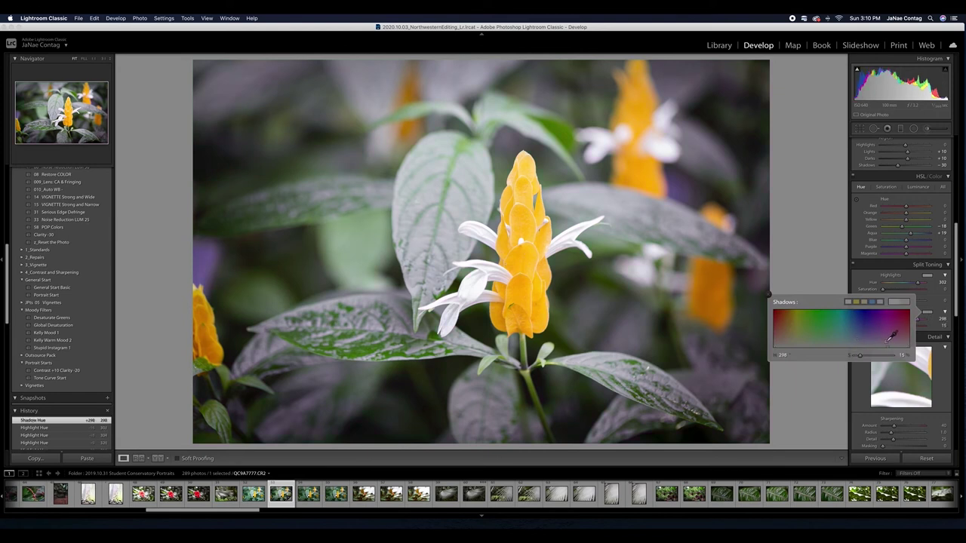
drag(892, 336, 890, 337)
drag(887, 337, 885, 334)
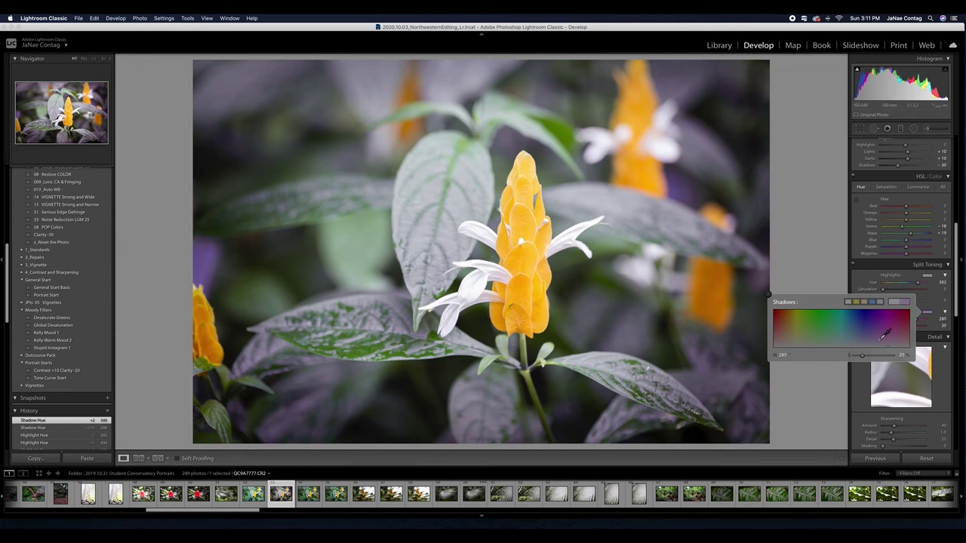
mouse_move(885, 334)
mouse_down()
mouse_move(789, 337)
mouse_move(879, 341)
mouse_up()
click(766, 296)
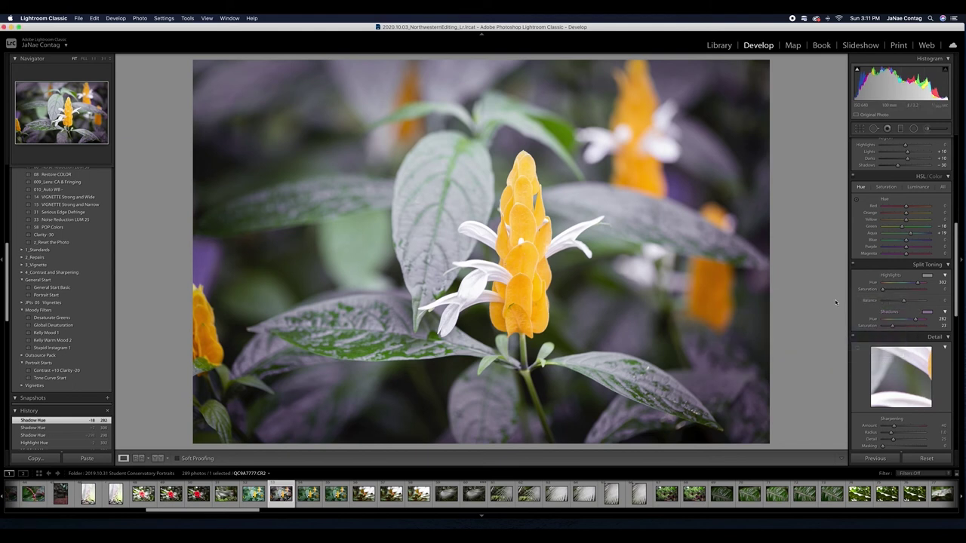
- Shift the Orange hue to -72 and compare the photo before and after
click(886, 187)
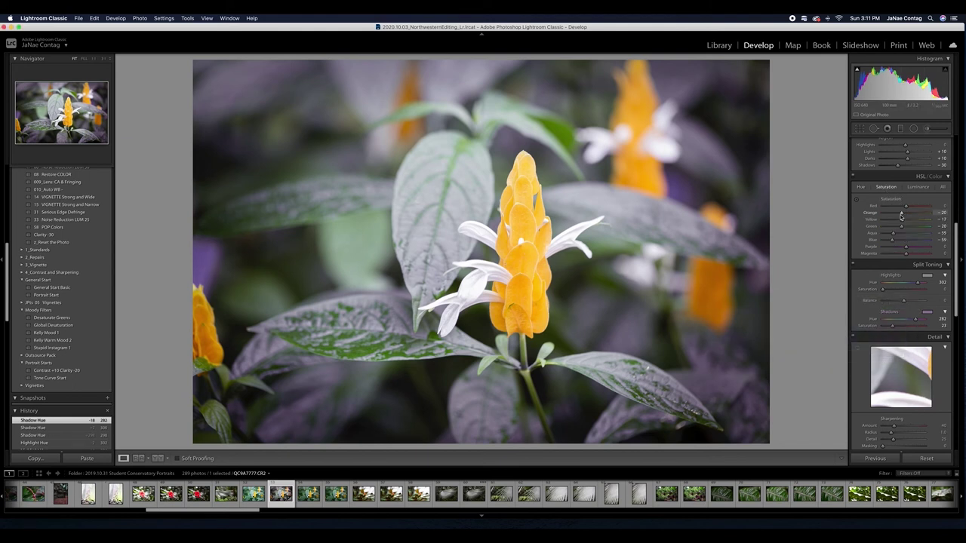
click(860, 186)
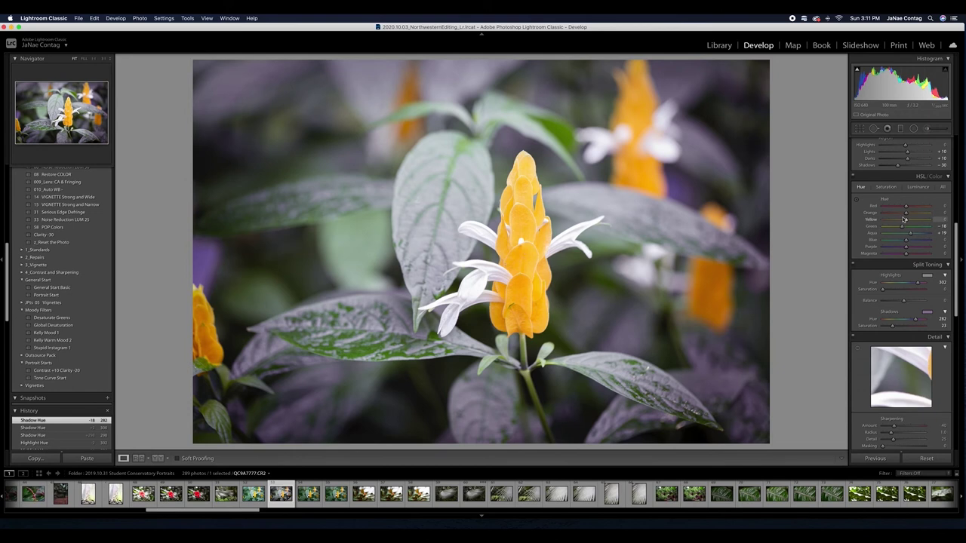
drag(903, 219, 889, 218)
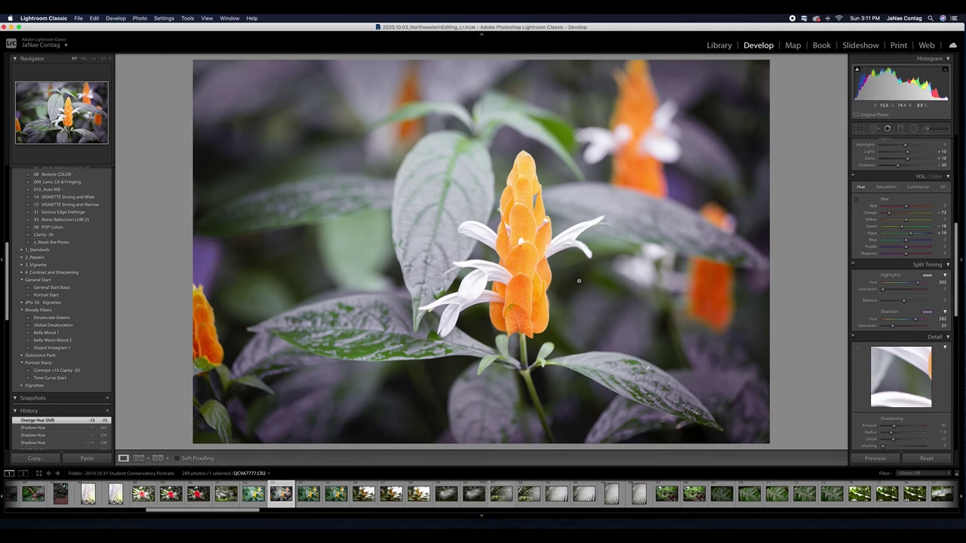
key(backslash)
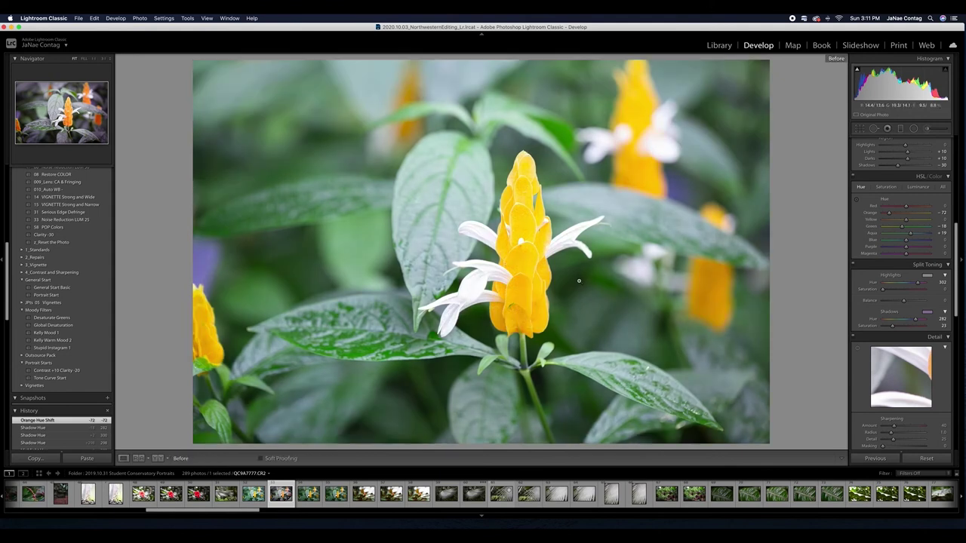
key(backslash)
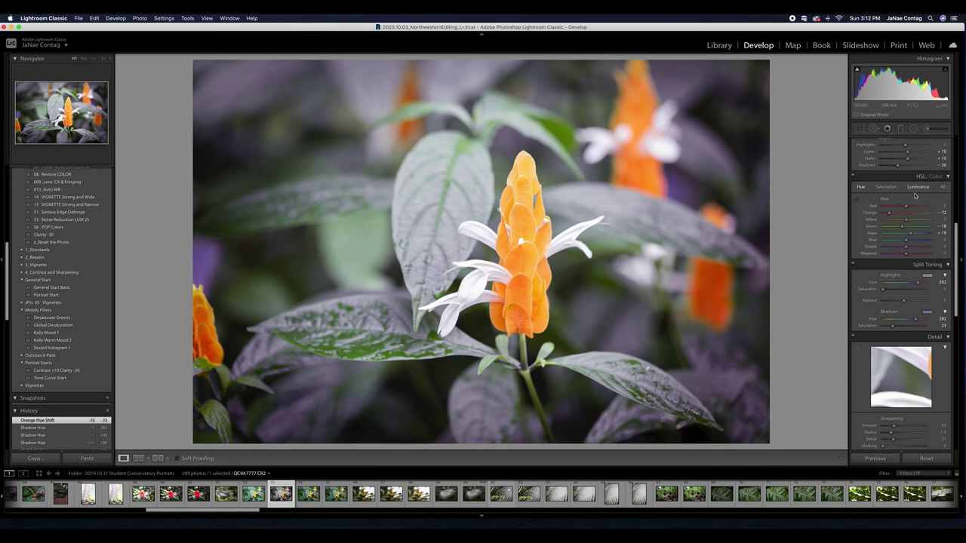
- Rate the edited flower photo QC9A7777 one star
scroll(876, 276, down, 1)
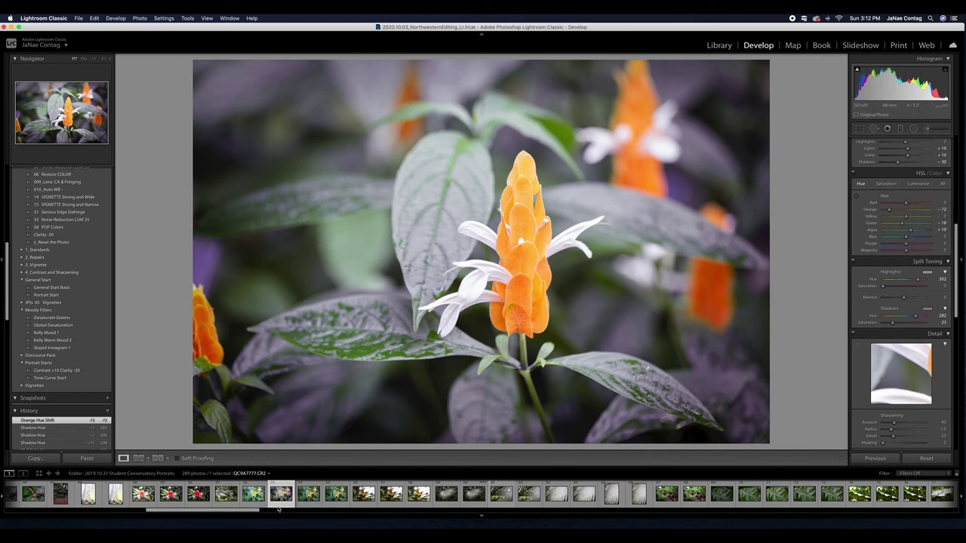
key(1)
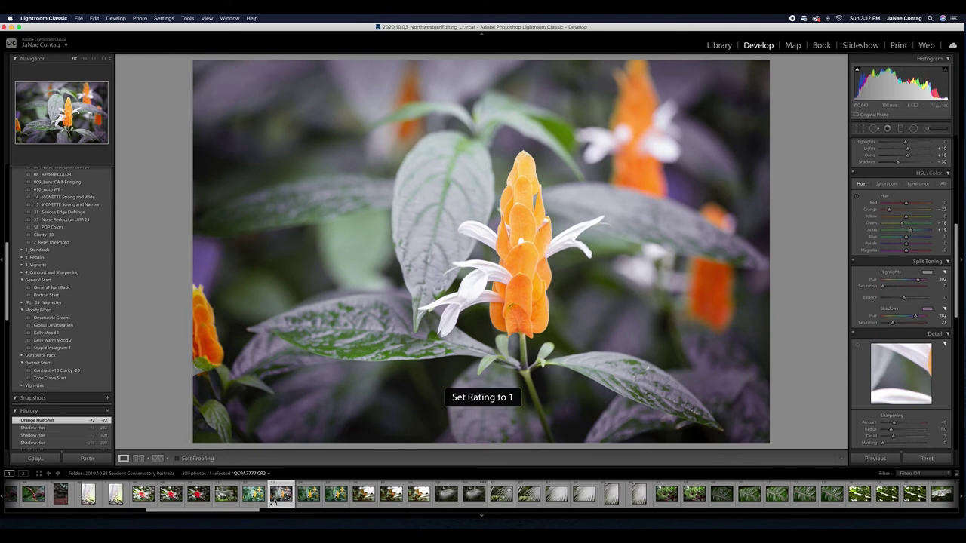
- In the Library, open the 2020.10.13 family folder filtered to rated photos only
click(717, 46)
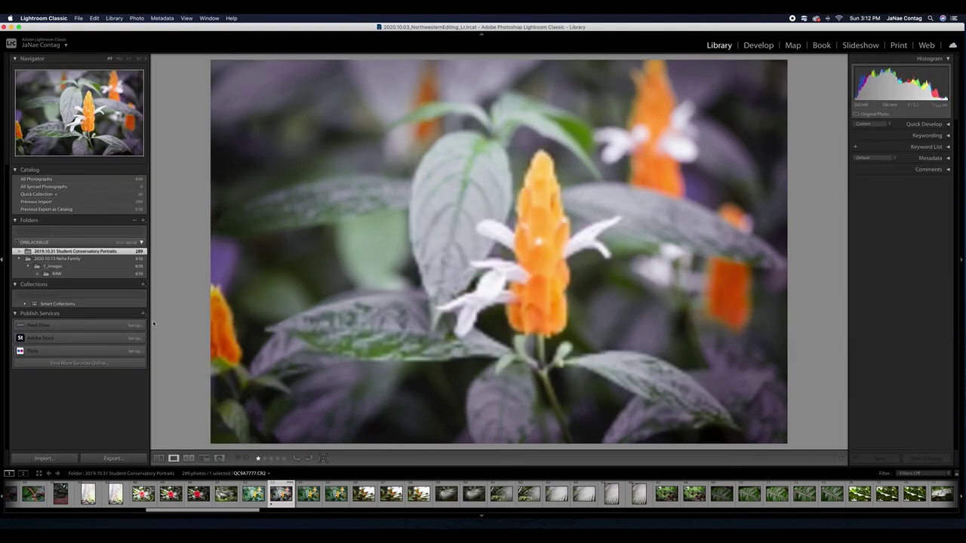
click(73, 260)
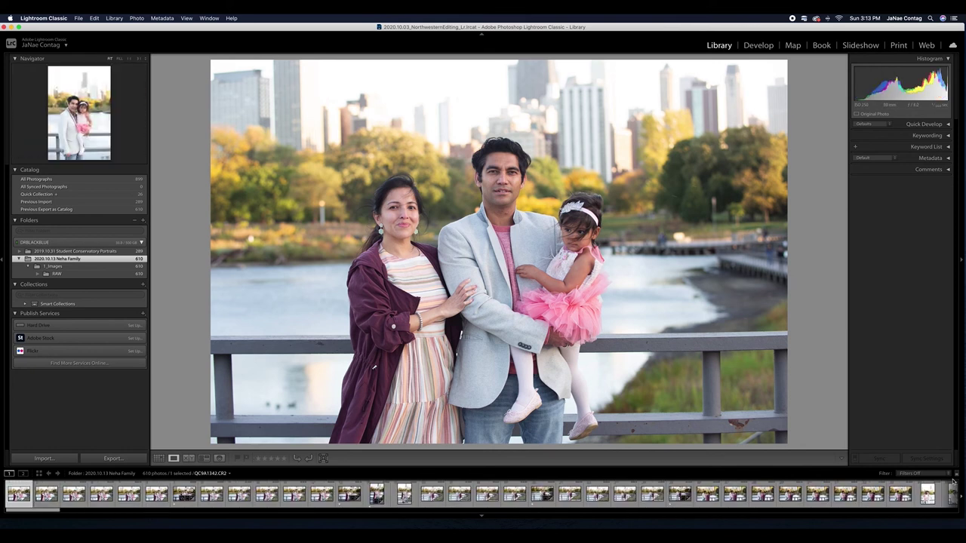
click(912, 473)
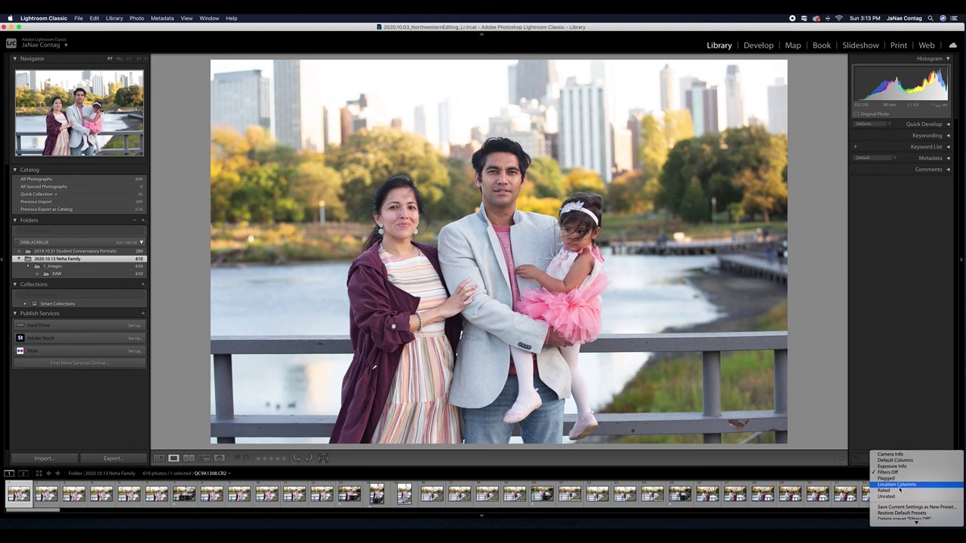
click(897, 490)
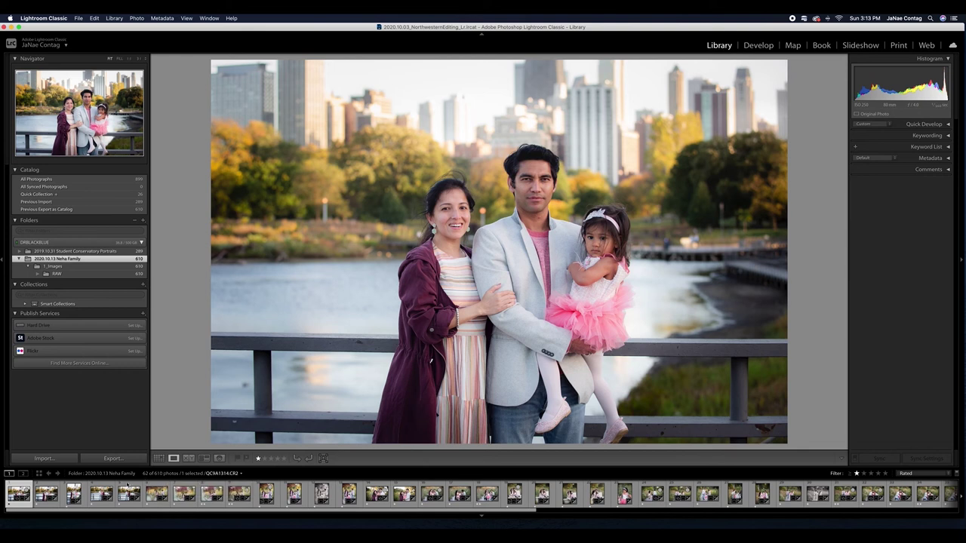
- Browse the filmstrip to the photo of the family walking down the autumn path
click(46, 494)
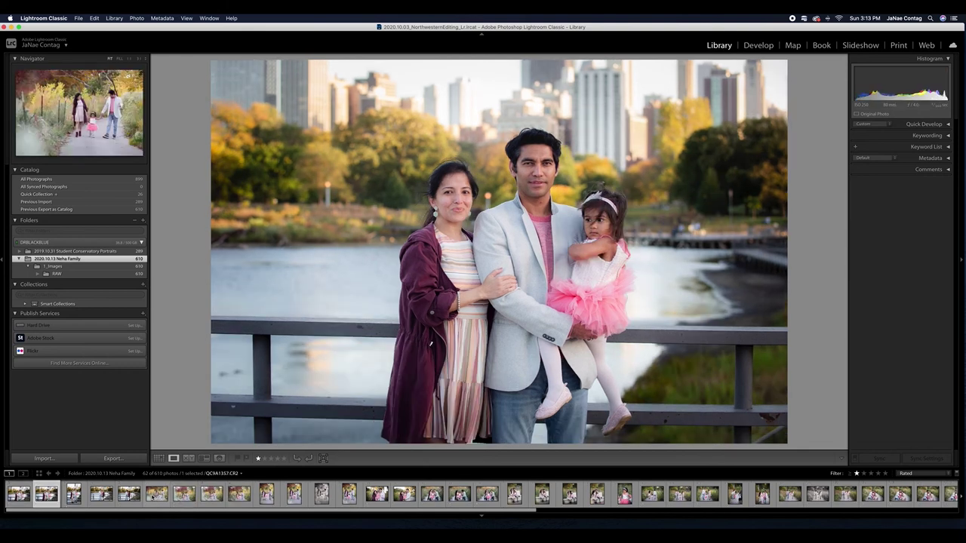
click(157, 495)
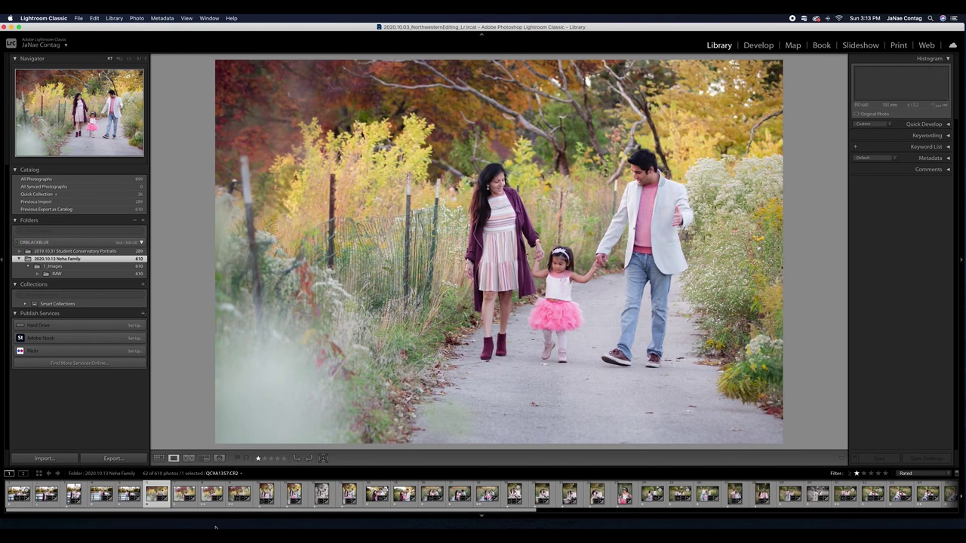
key(Right)
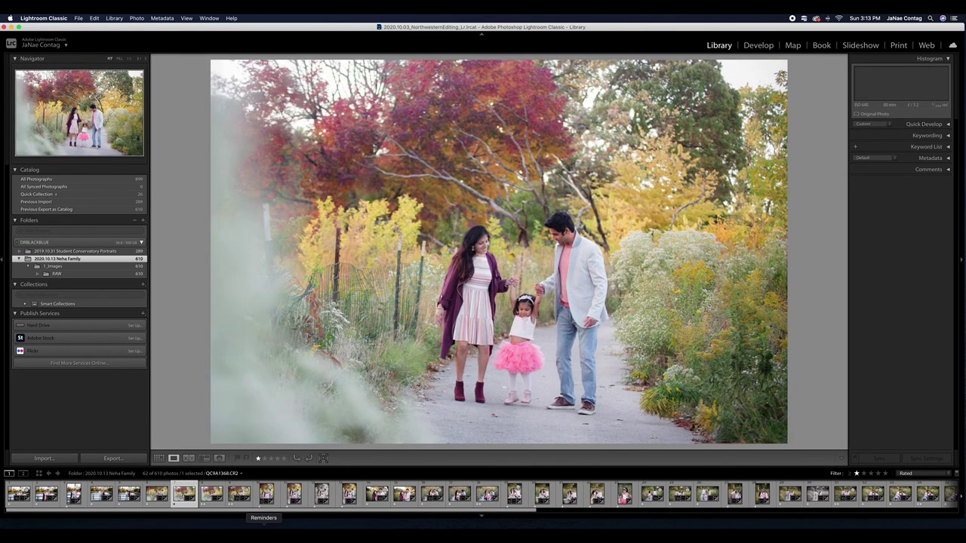
click(212, 496)
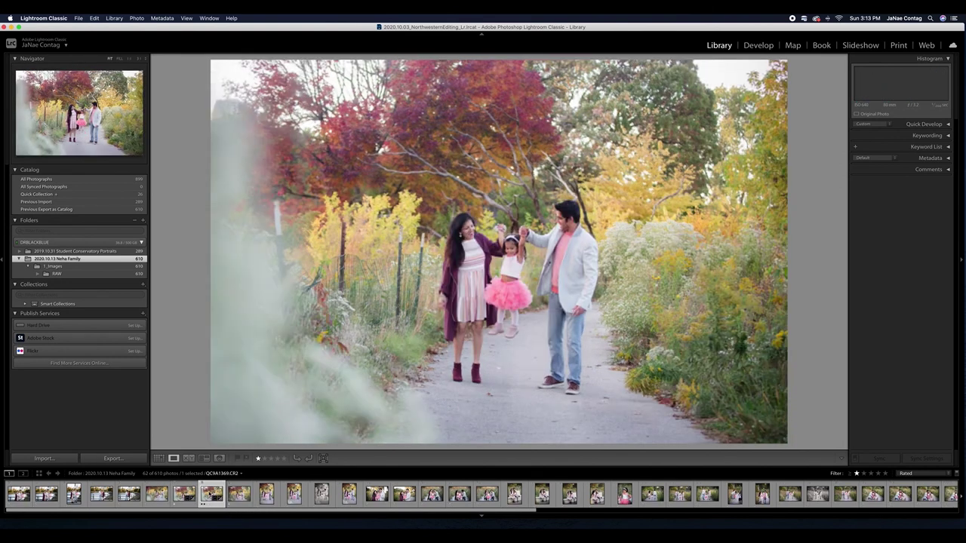
click(239, 494)
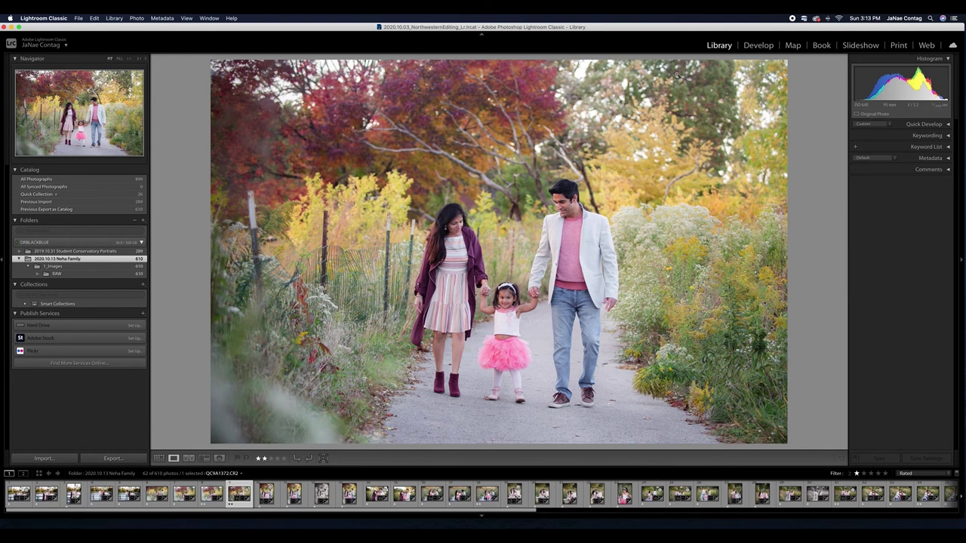
- In Develop, select edited walking photo QC9A1357 plus five neighbours and bring up Synchronize Settings
click(758, 45)
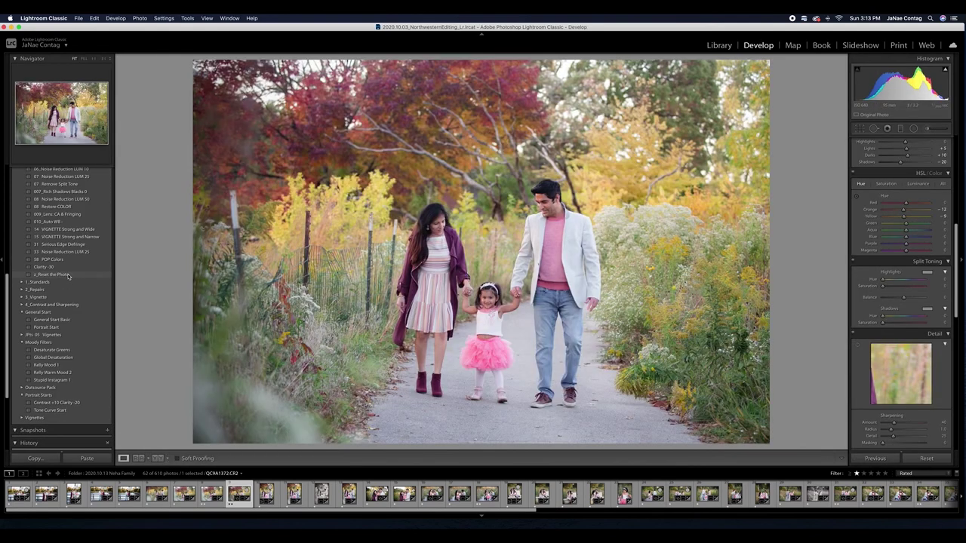
scroll(68, 276, up, 5)
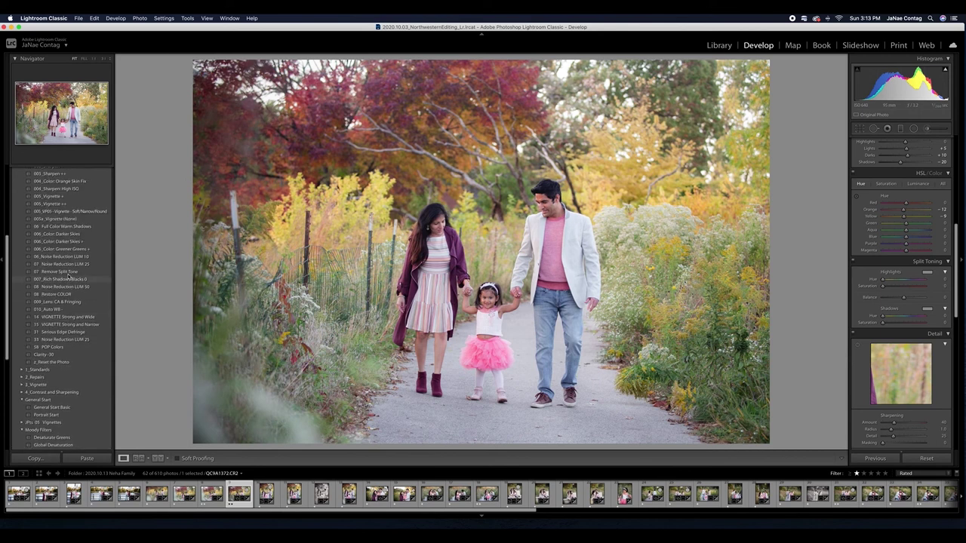
scroll(68, 276, up, 5)
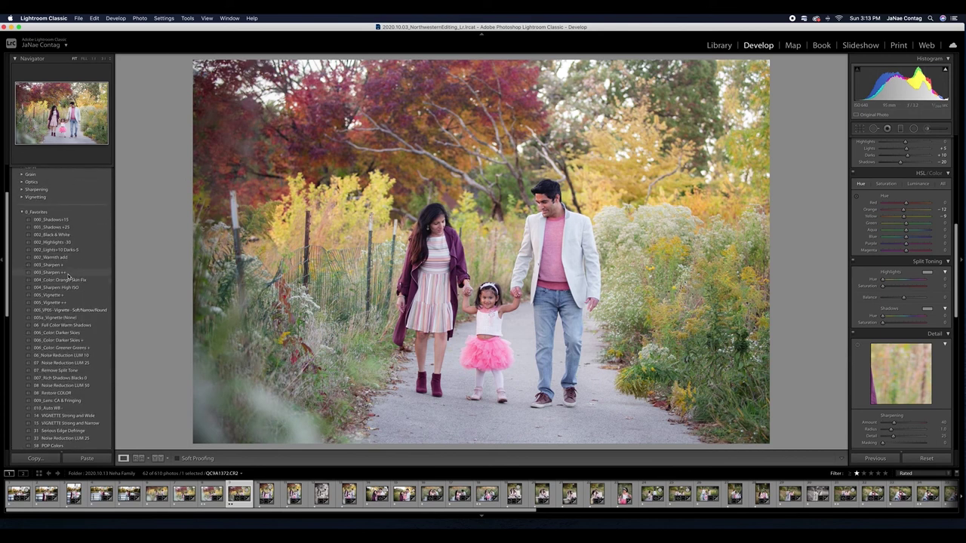
scroll(68, 276, down, 1)
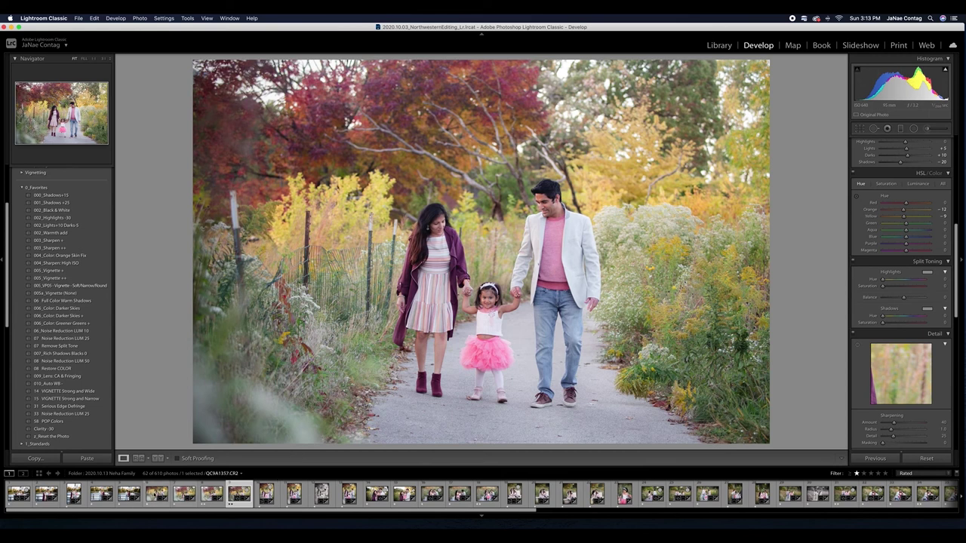
click(157, 495)
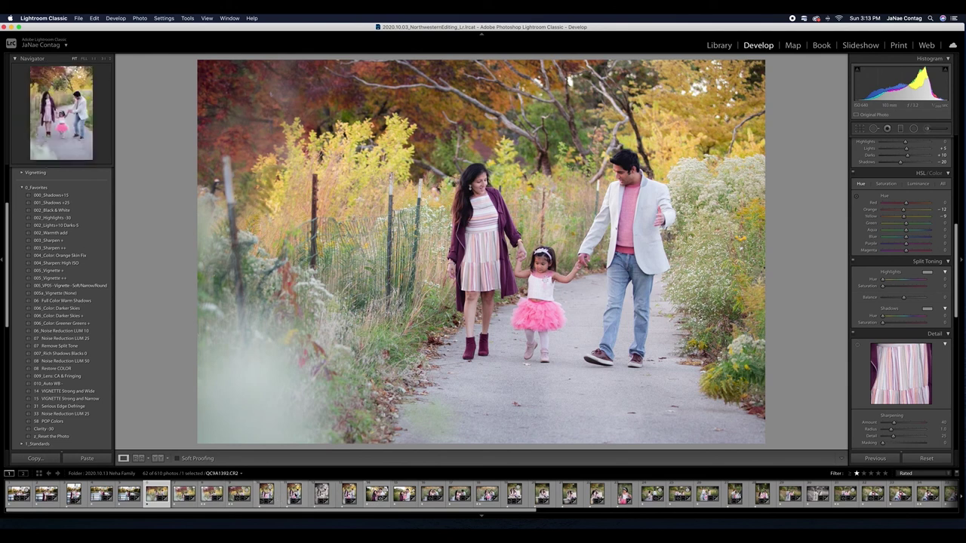
shift+click(294, 493)
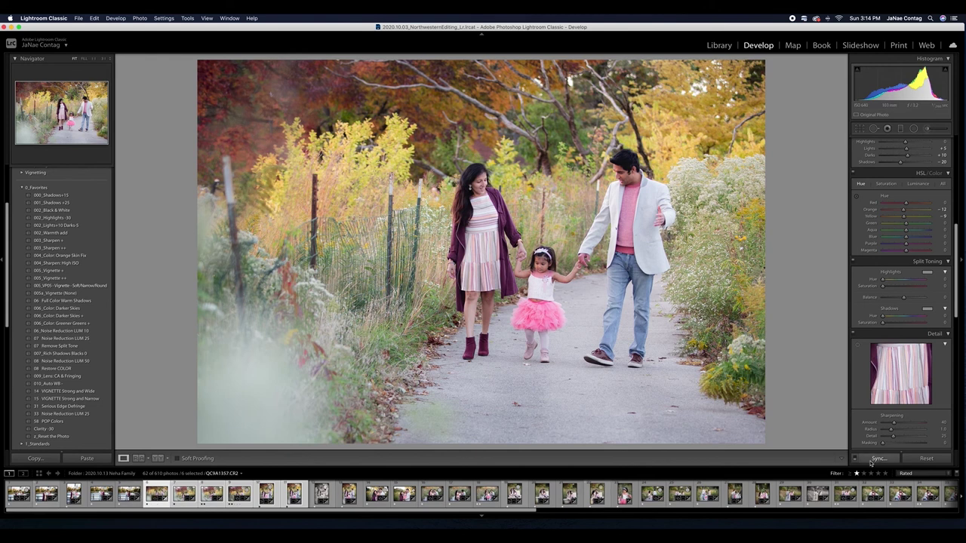
click(875, 458)
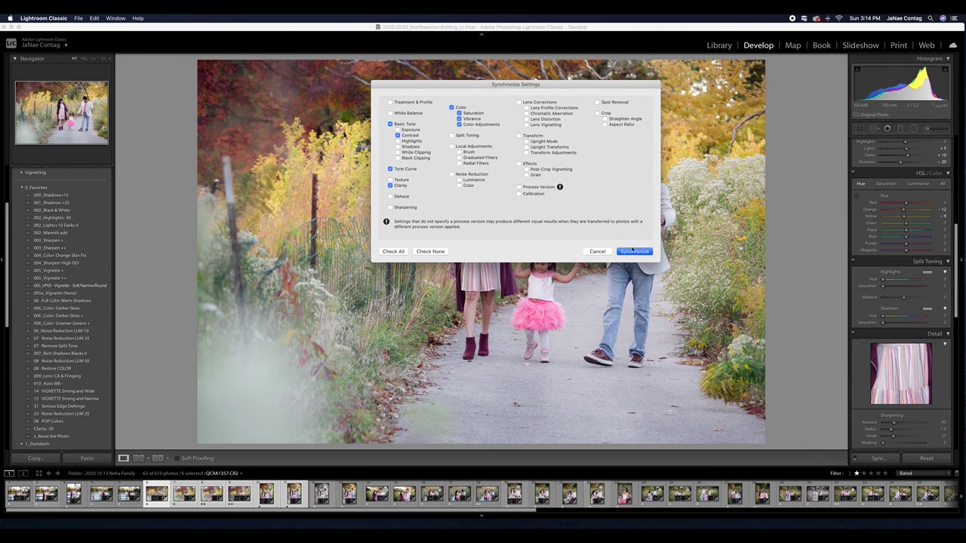
click(597, 252)
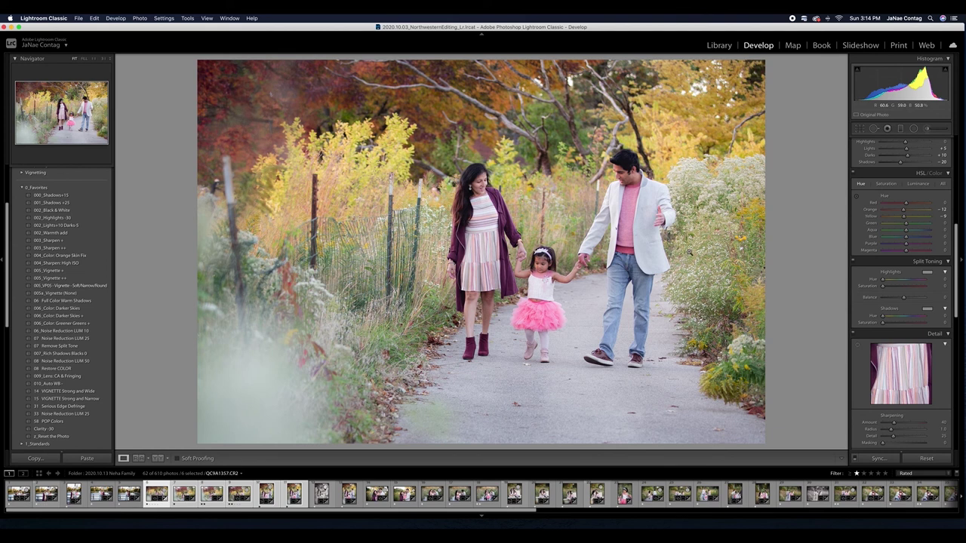
key(backslash)
key(backslash)
key(backslash)
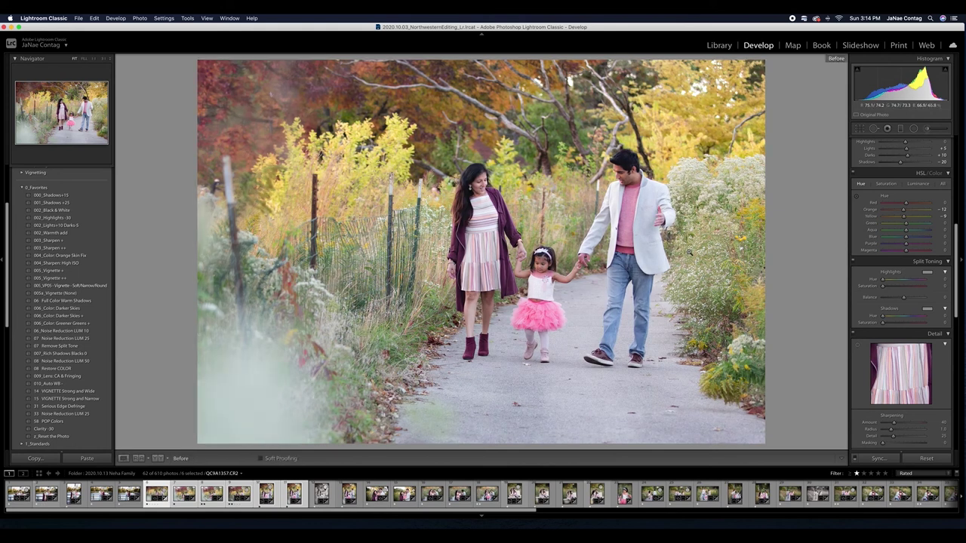
key(backslash)
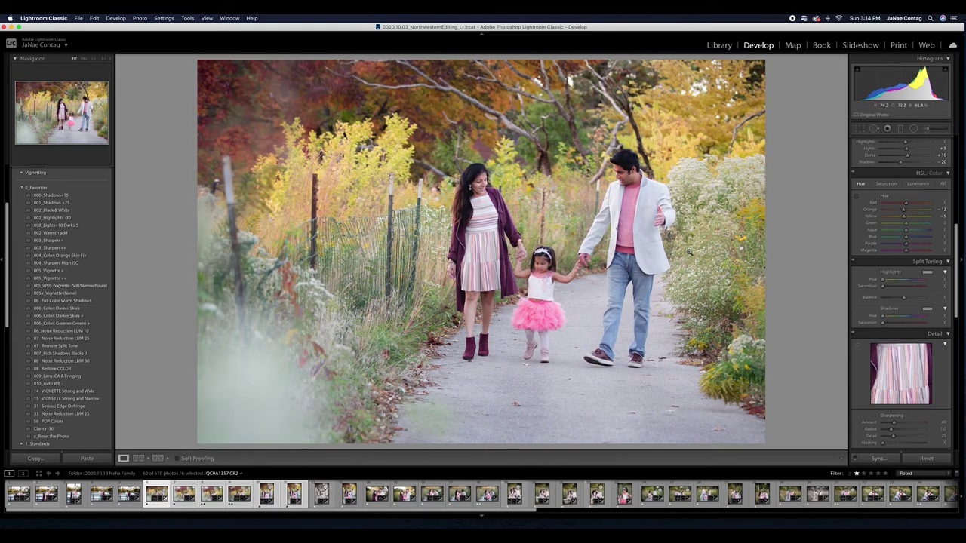
scroll(177, 513, right, 3)
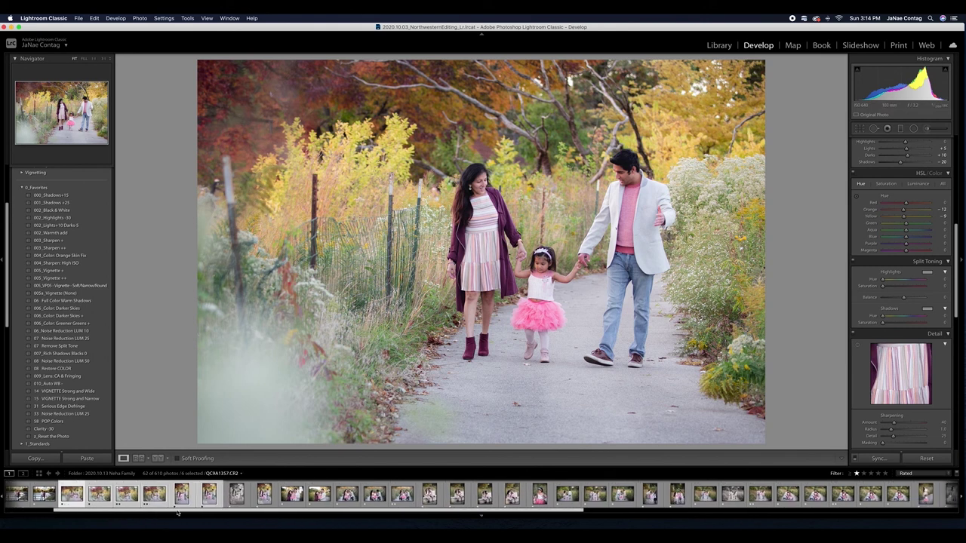
drag(177, 513, 424, 520)
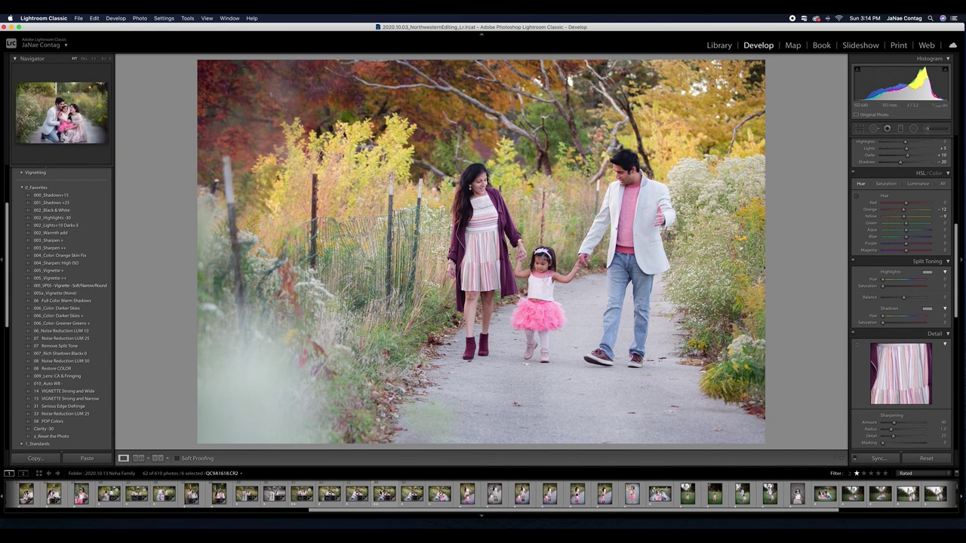
click(385, 494)
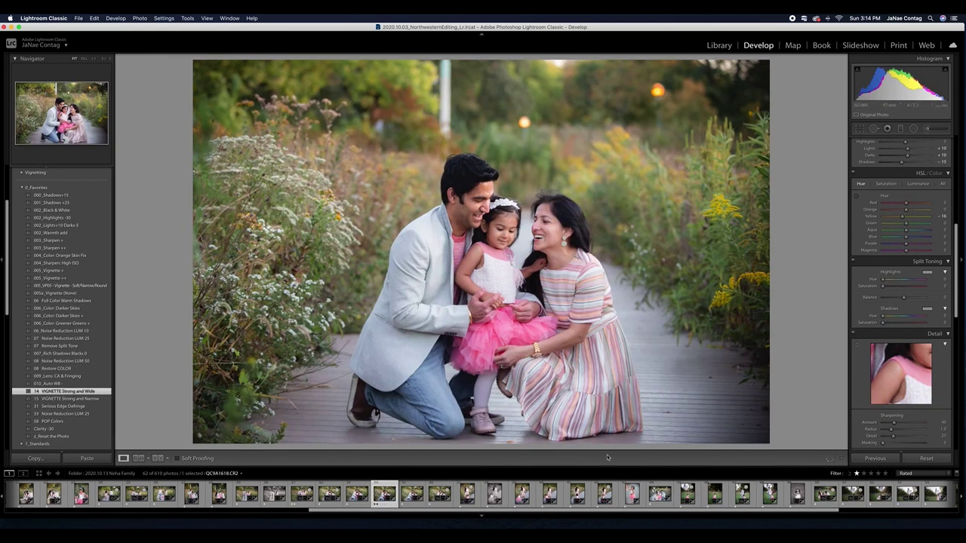
- Create a virtual copy of the kneeling family portrait QC9A1618
click(356, 494)
click(380, 498)
right_click(381, 496)
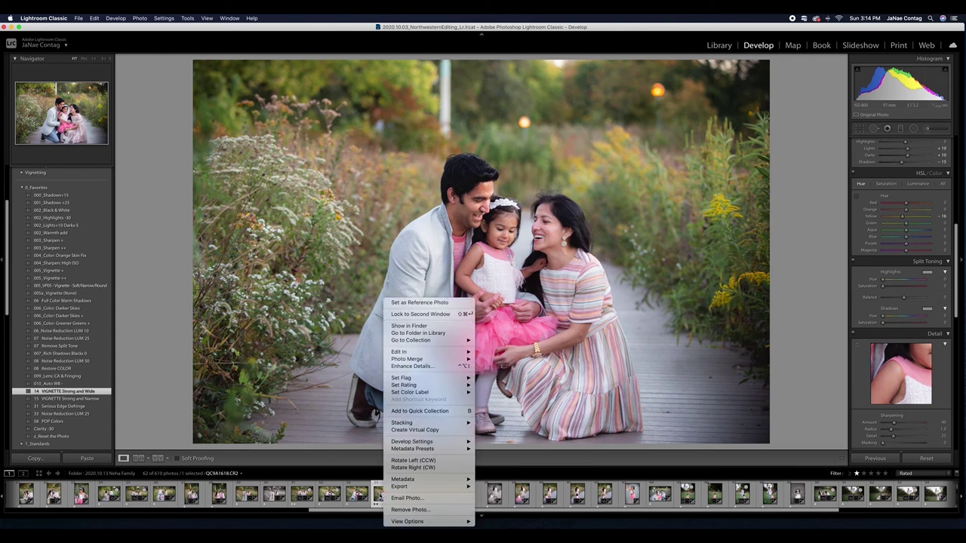
click(404, 430)
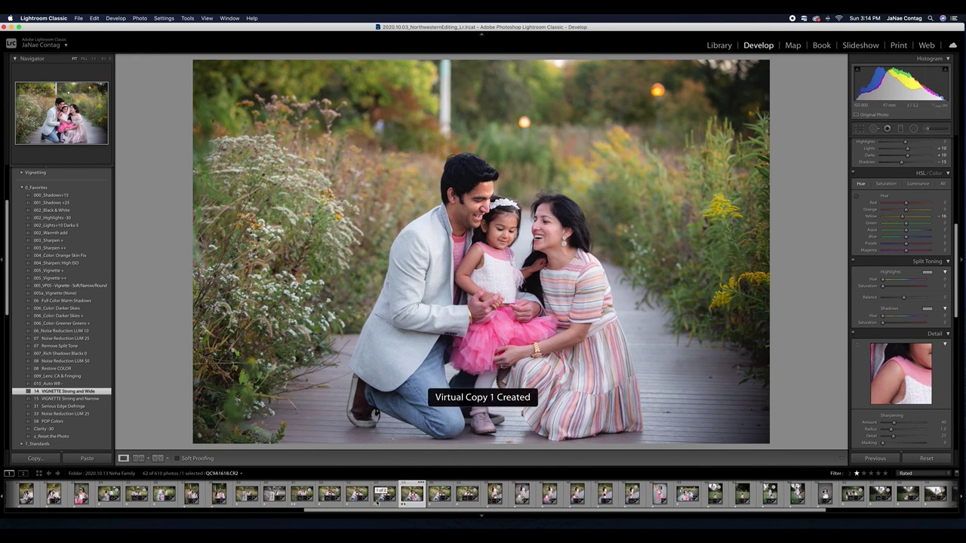
- Select the Copy 1 virtual copy and reset it to its original unedited settings
click(452, 495)
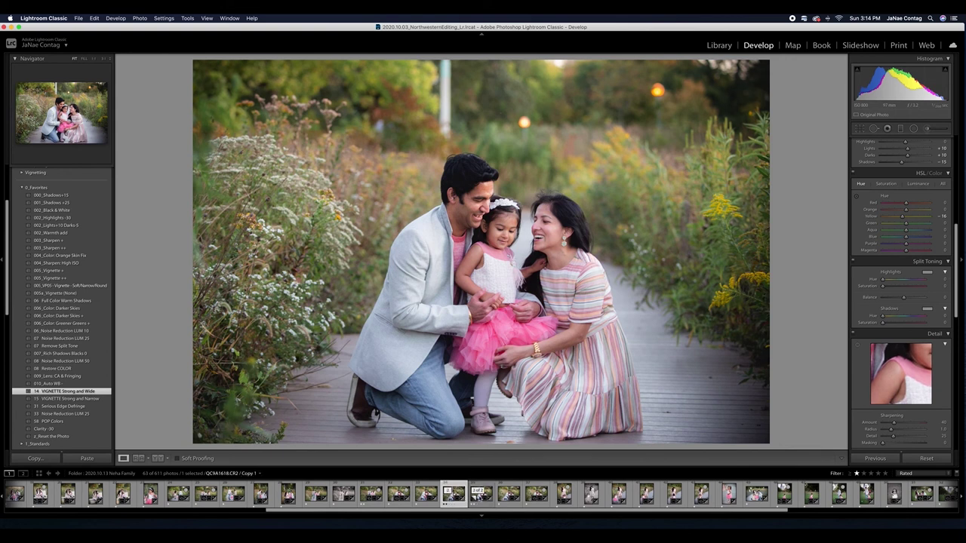
click(479, 495)
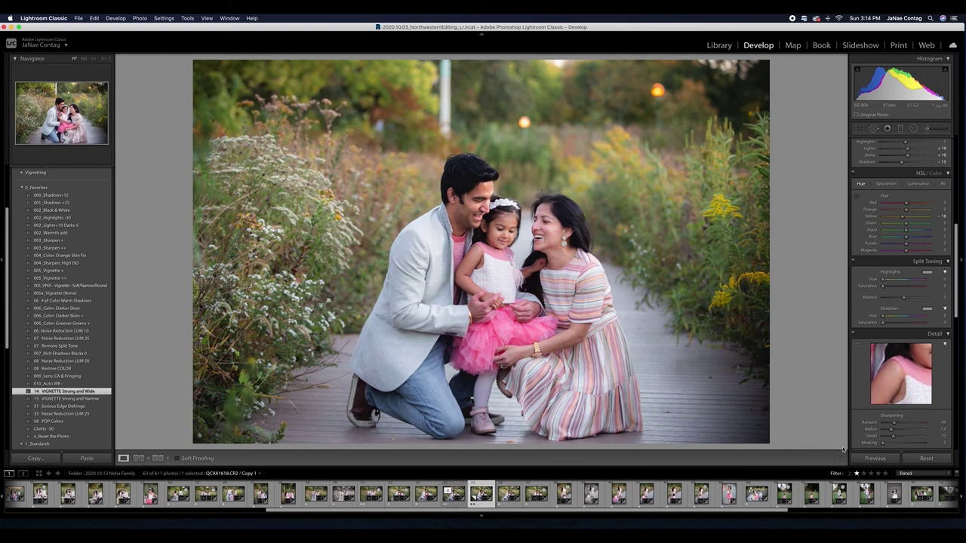
click(939, 460)
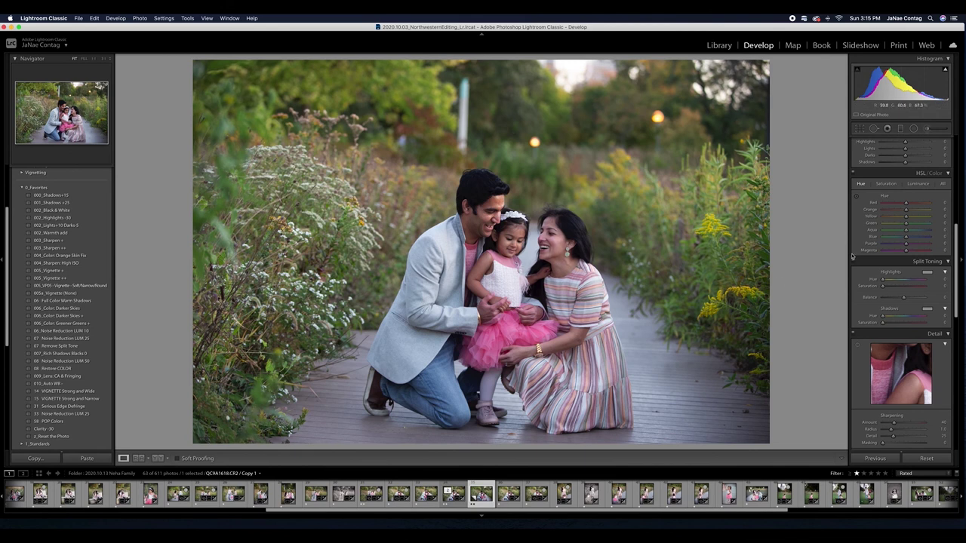
- Set Whites to +21 and Blacks to +12 on the copy while previewing clipping
scroll(956, 262, up, 5)
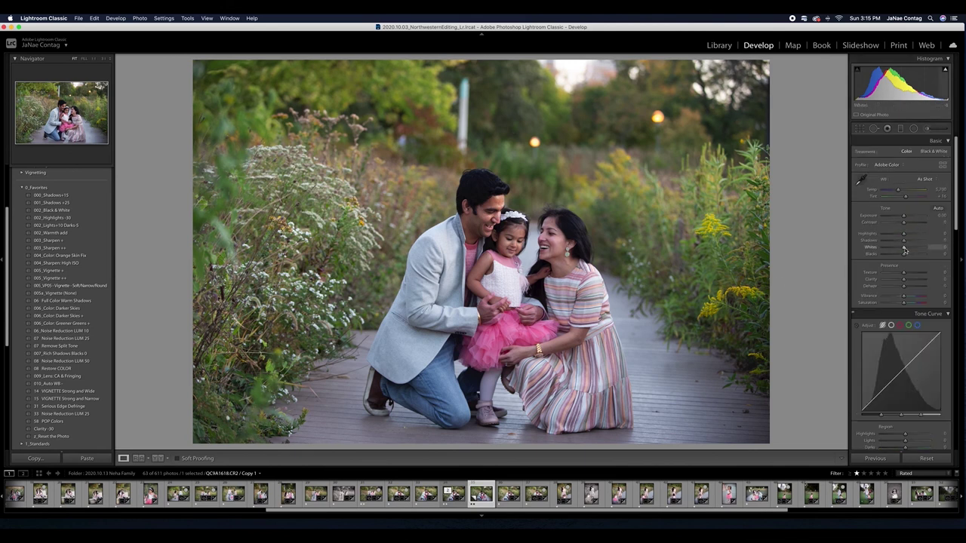
mouse_move(904, 251)
mouse_down()
mouse_move(892, 251)
mouse_move(906, 253)
mouse_up()
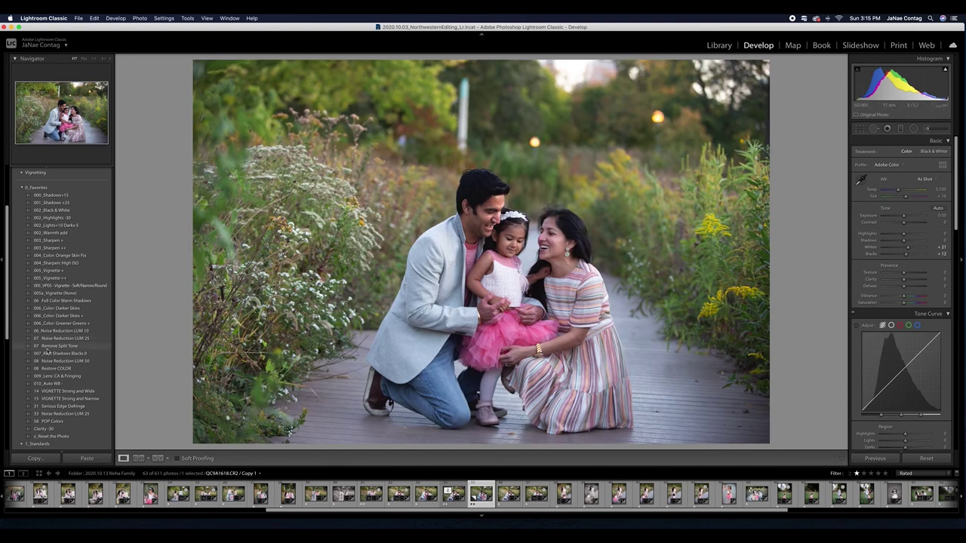
scroll(53, 350, down, 5)
- Apply the Portrait Starts presets Contrast +10 Clarity -20 and Tone Curve Start
scroll(52, 355, down, 3)
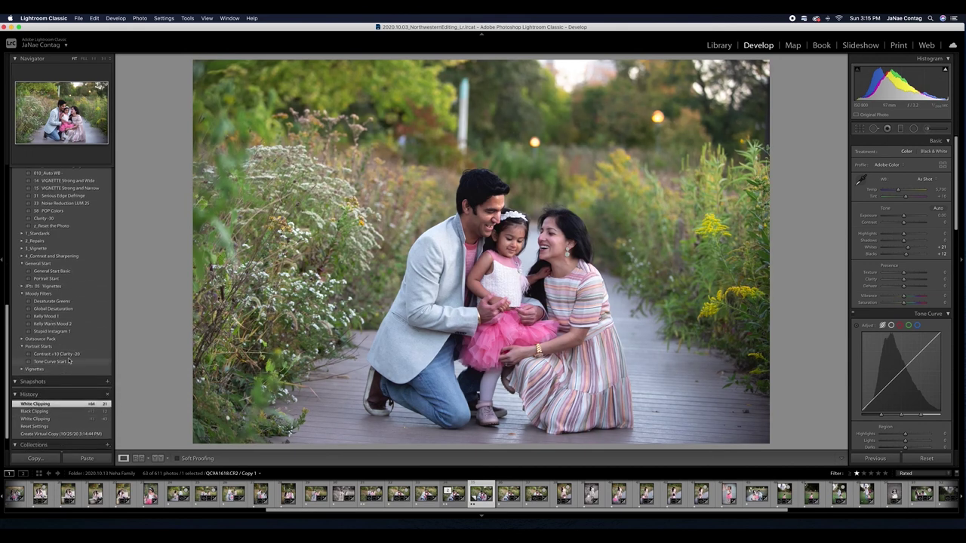
click(59, 354)
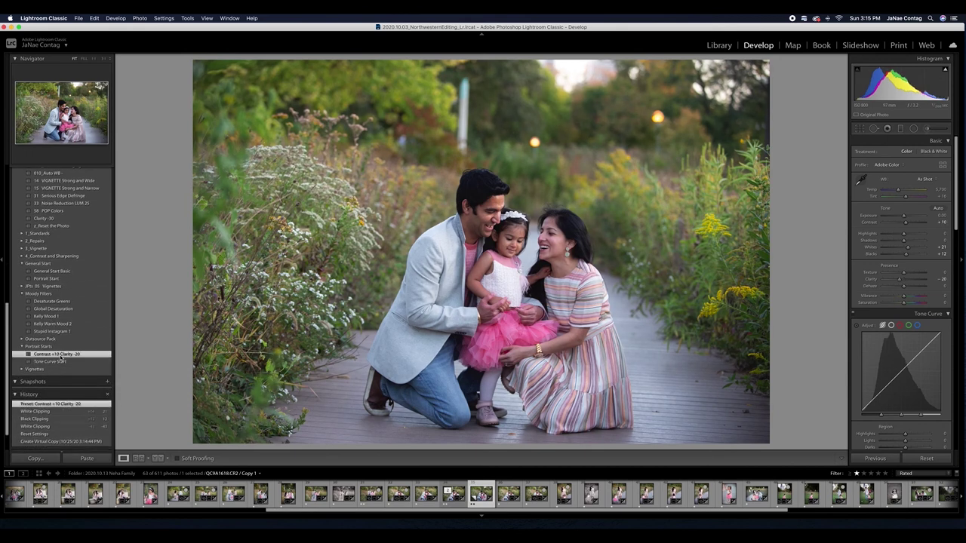
click(61, 362)
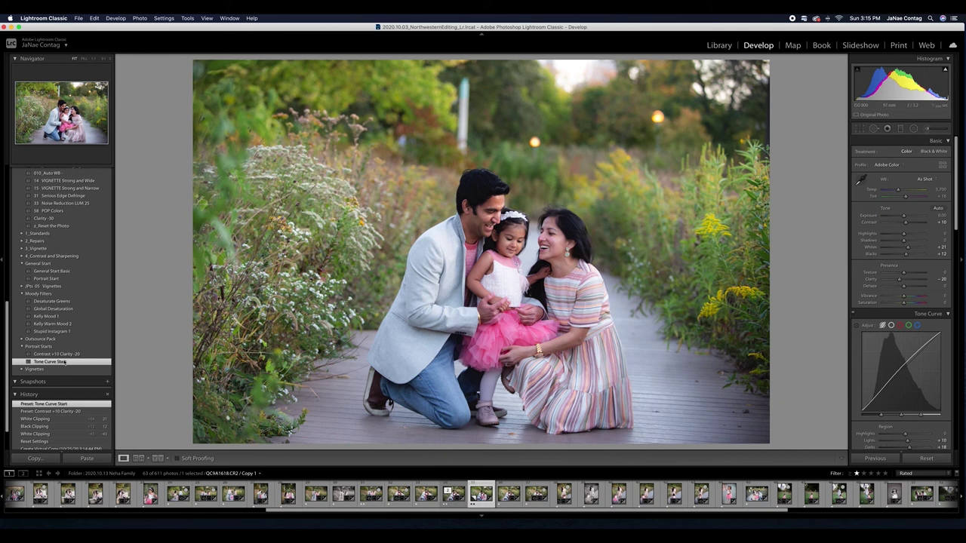
- Raise Exposure to +0.28
scroll(933, 425, down, 1)
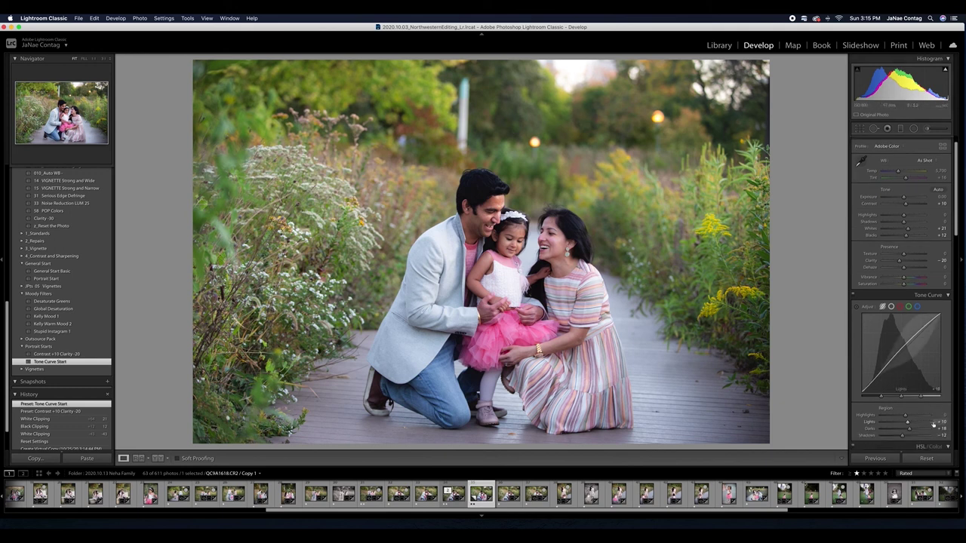
drag(938, 196, 952, 196)
drag(899, 92, 897, 92)
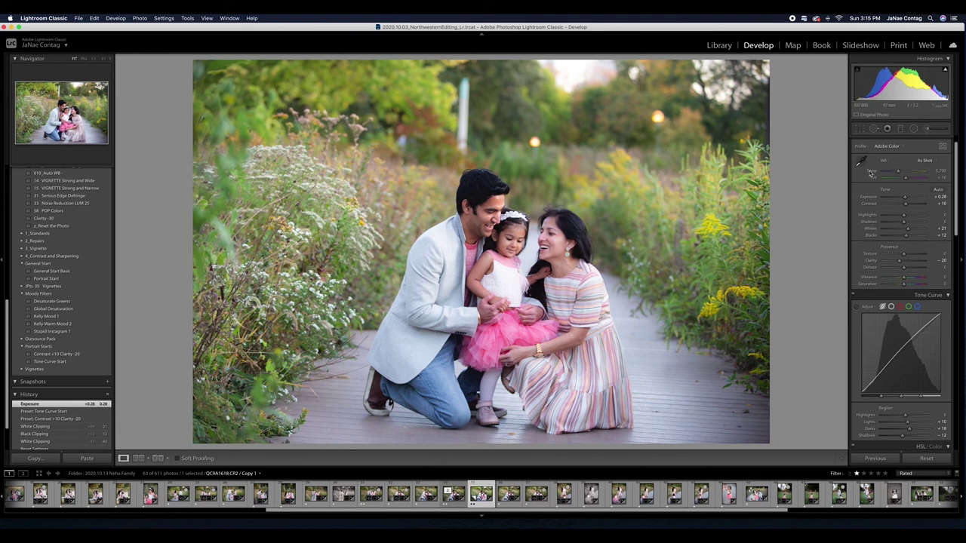
- Warm the white balance to Temp 6,100 and set Highlights to -30
key(period)
key(equal)
key(equal)
key(equal)
key(equal)
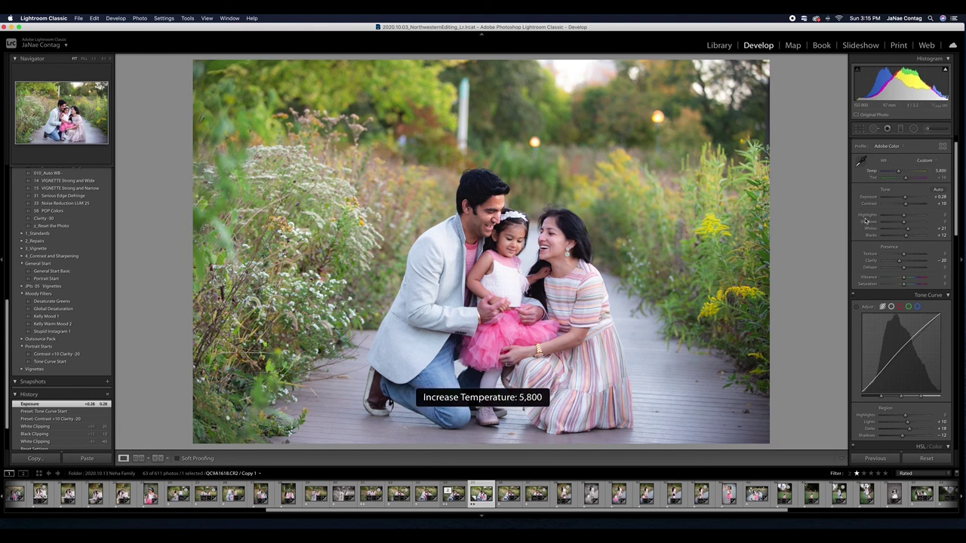
key(equal)
key(equal)
key(equal)
scroll(957, 187, down, 1)
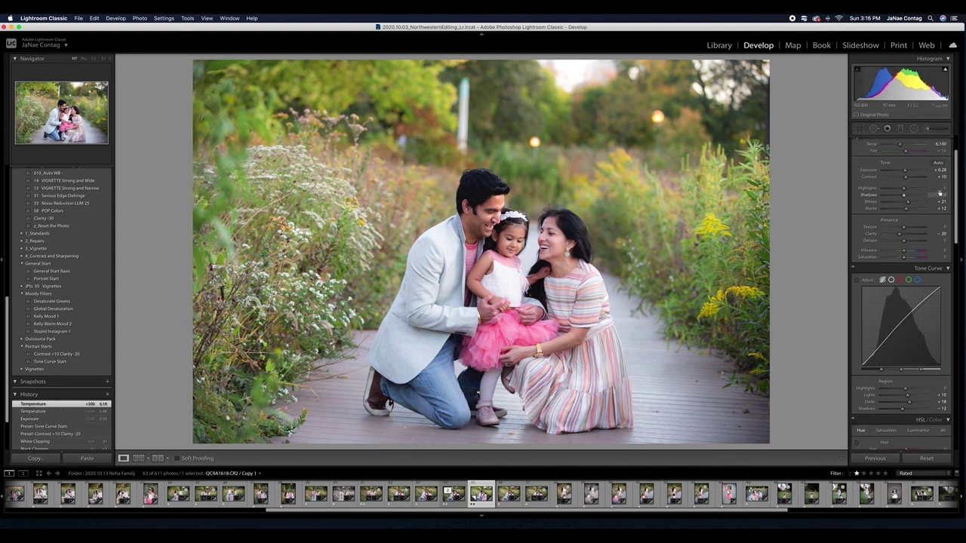
click(936, 188)
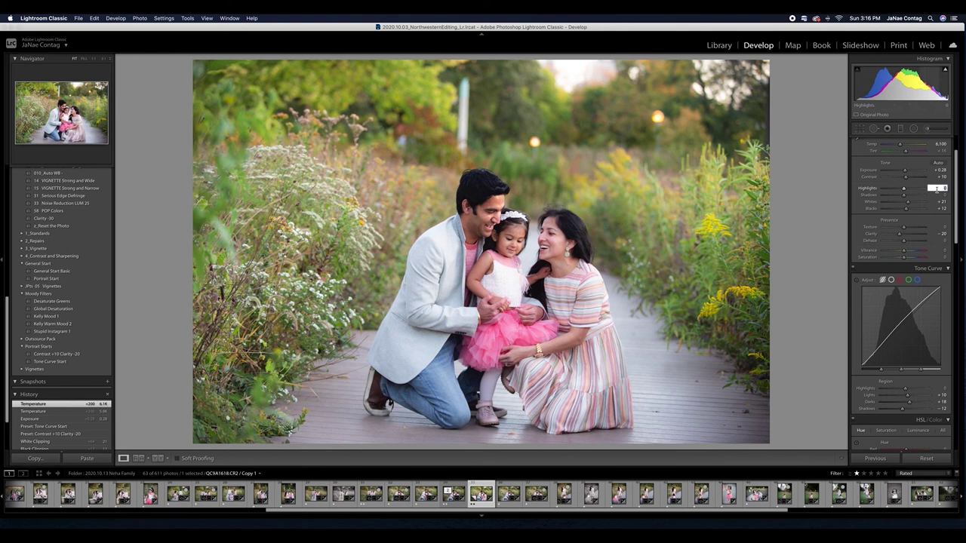
key(Return)
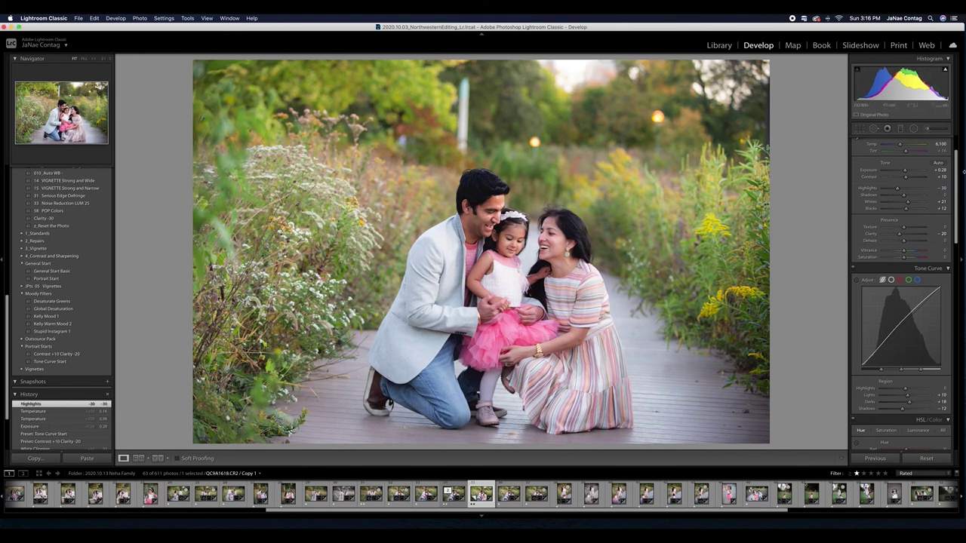
drag(956, 181, 955, 249)
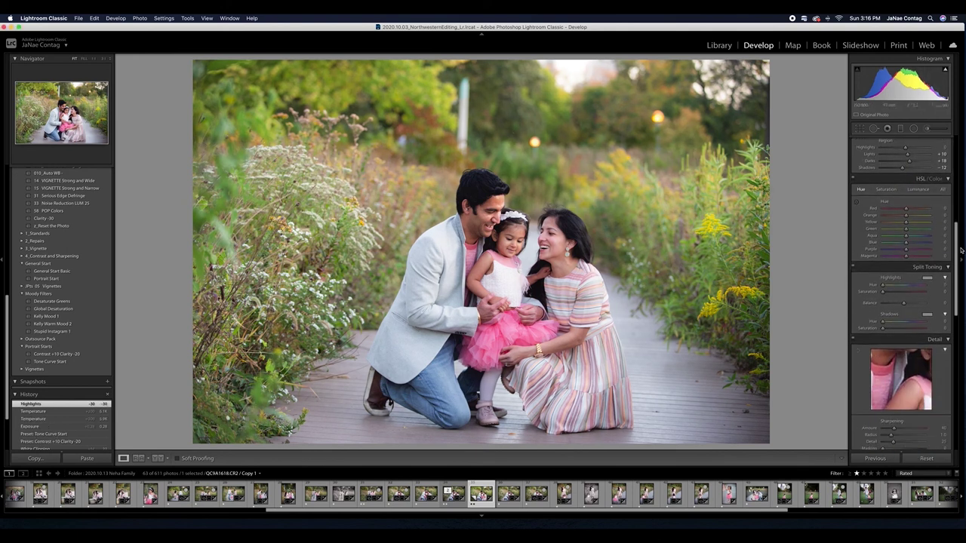
- Desaturate Green to -30 and Yellow to -10, and shift the Yellow hue to -14
click(888, 191)
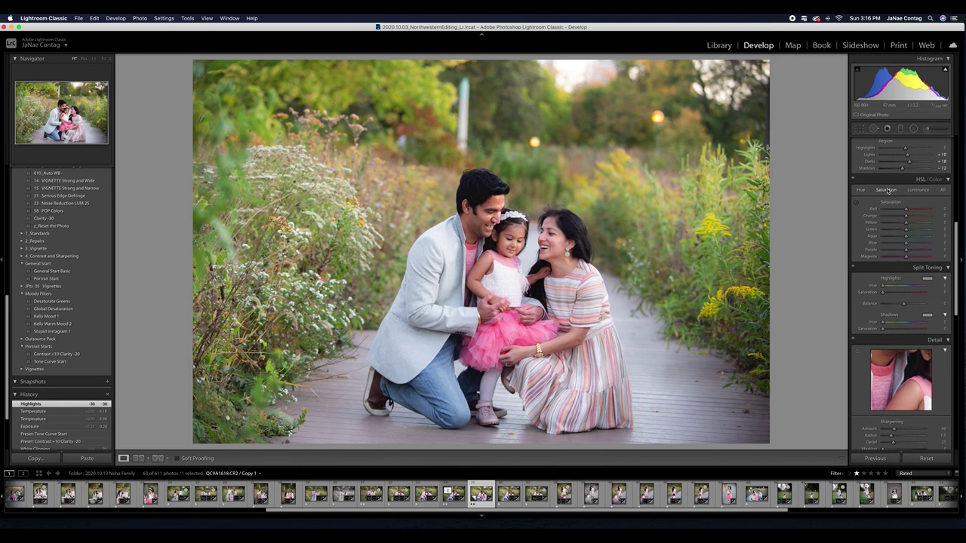
click(941, 229)
text(-30)
key(Return)
click(942, 222)
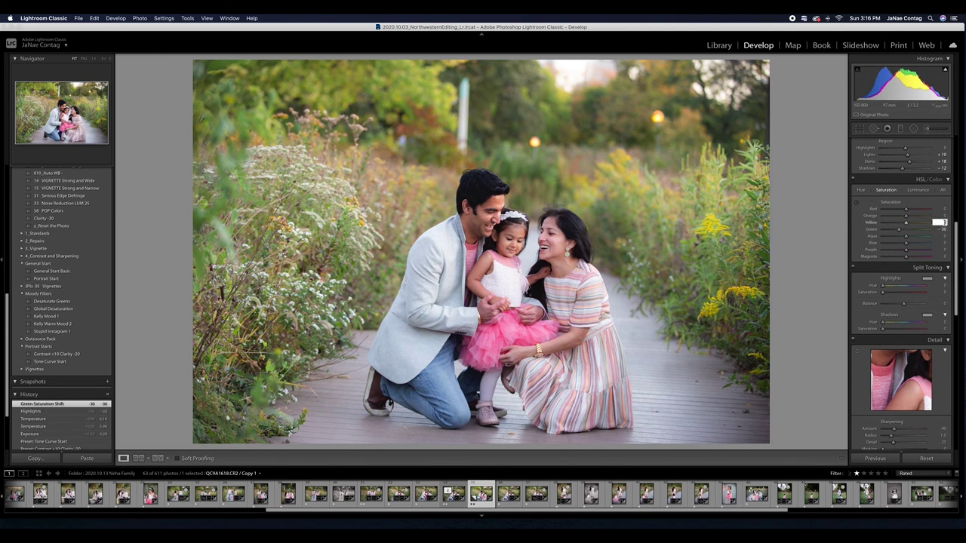
text(-10)
key(Return)
click(865, 191)
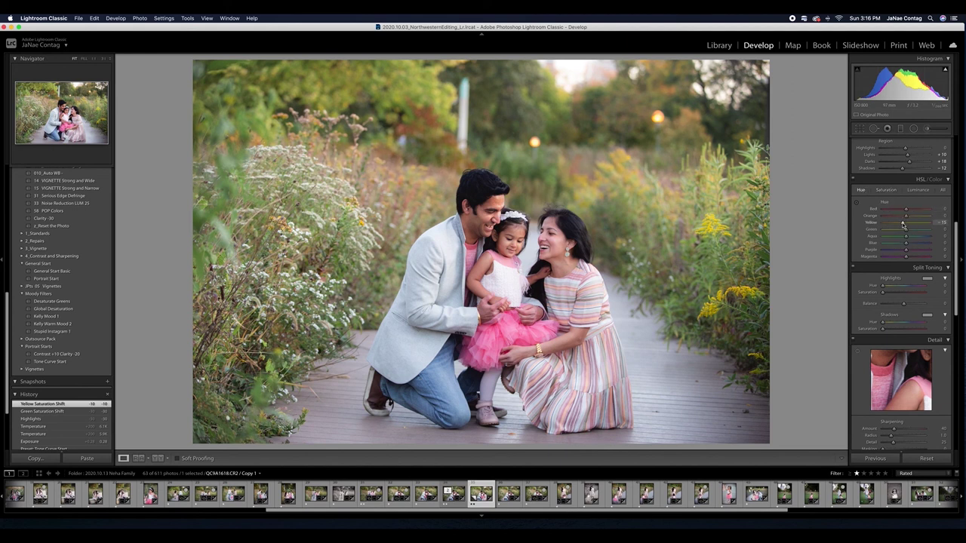
drag(903, 225, 903, 225)
click(888, 192)
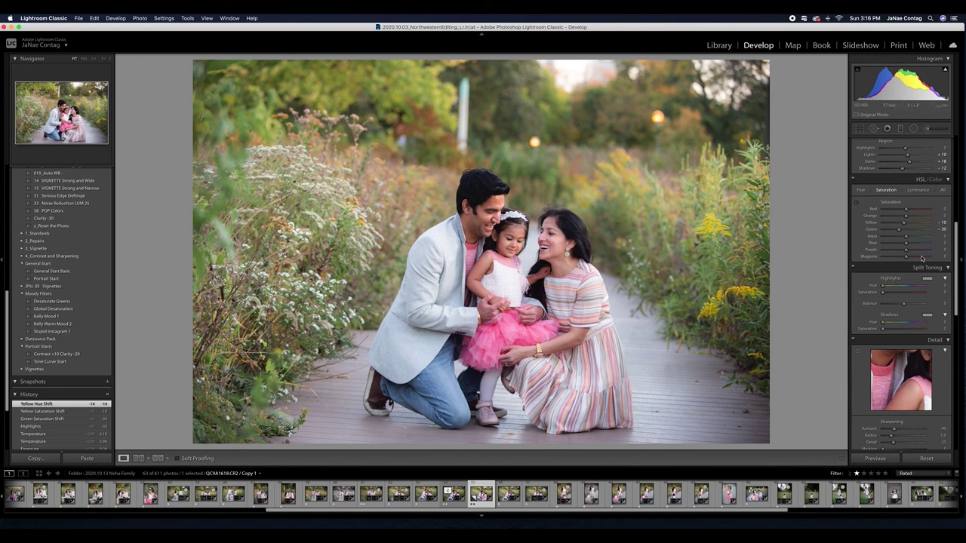
- Set Purple, Magenta and Blue saturation to -10 and remove chromatic aberration
click(942, 250)
text(-10)
key(Tab)
key(Return)
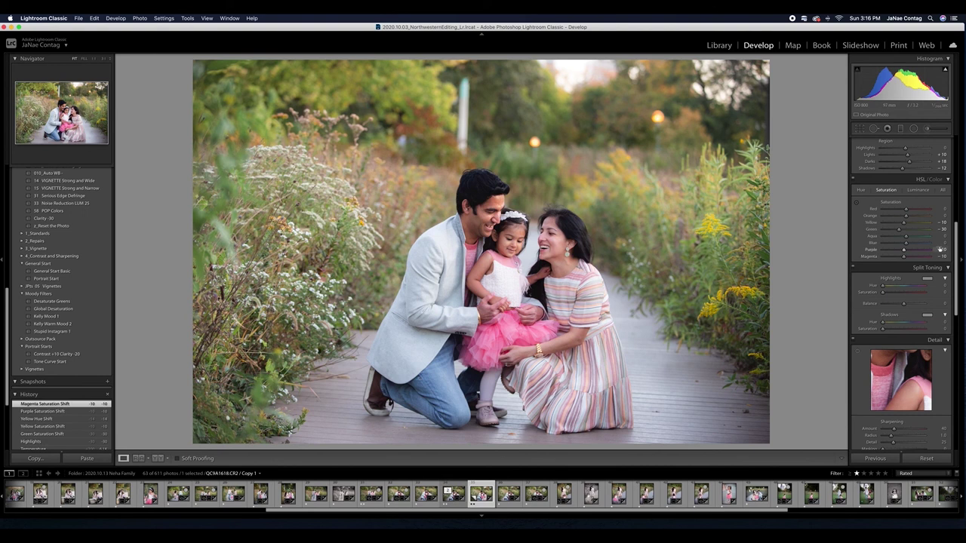
click(940, 242)
text(-10)
key(Return)
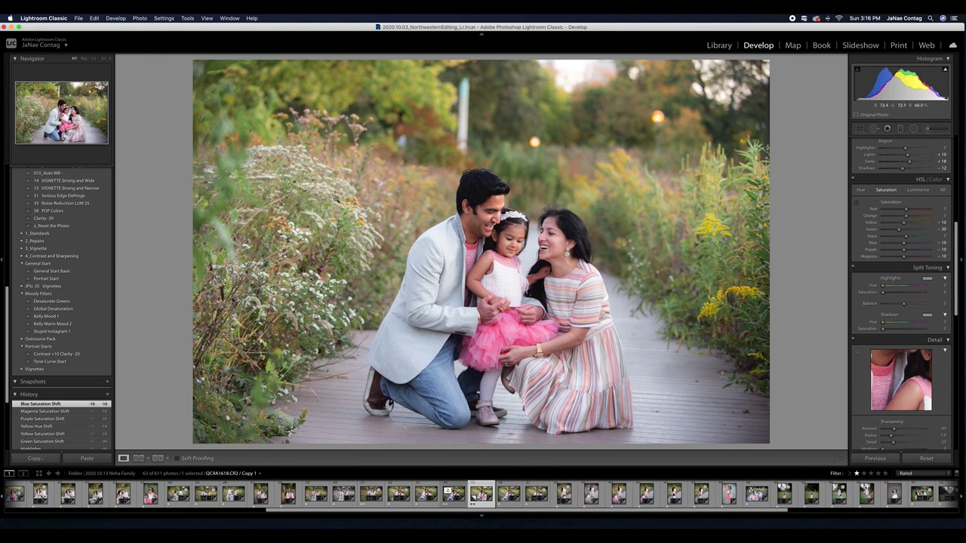
scroll(909, 317, down, 6)
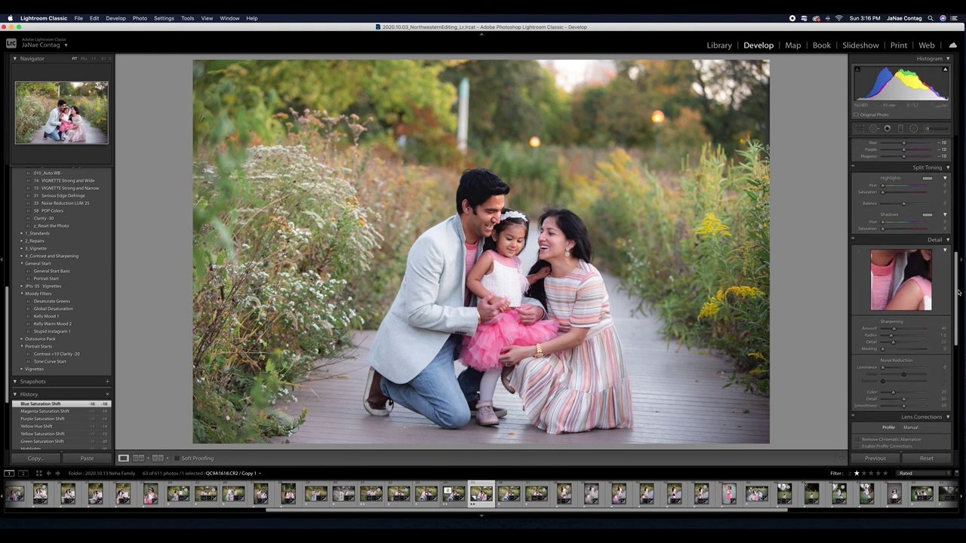
click(858, 323)
- Enable profile corrections, rotate the photo to -1.6 and constrain the crop to hide corners
click(859, 330)
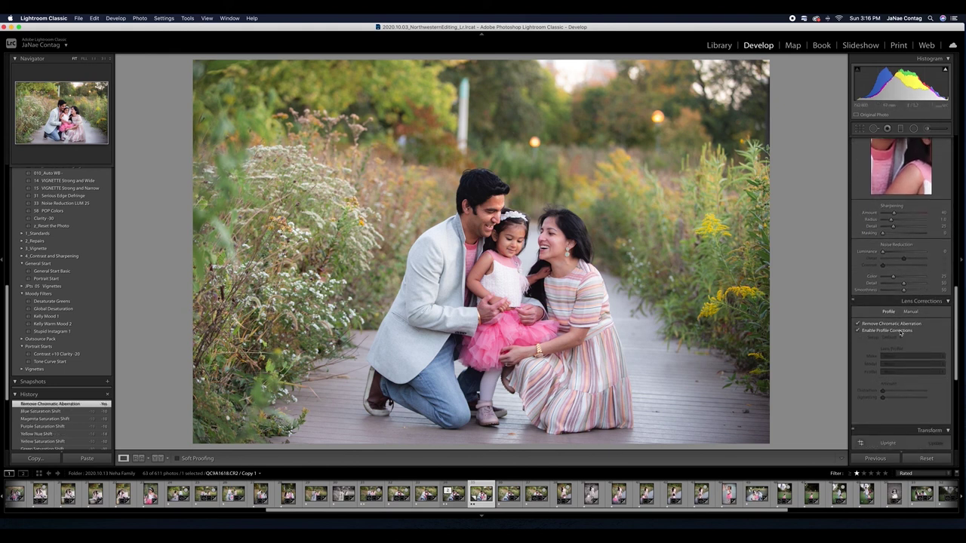
scroll(958, 353, down, 1)
scroll(958, 353, down, 5)
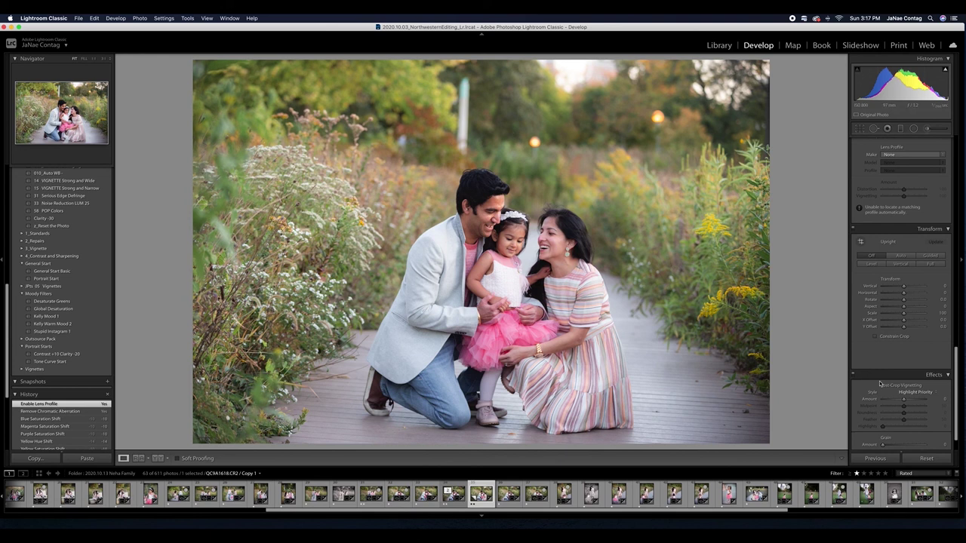
mouse_move(902, 289)
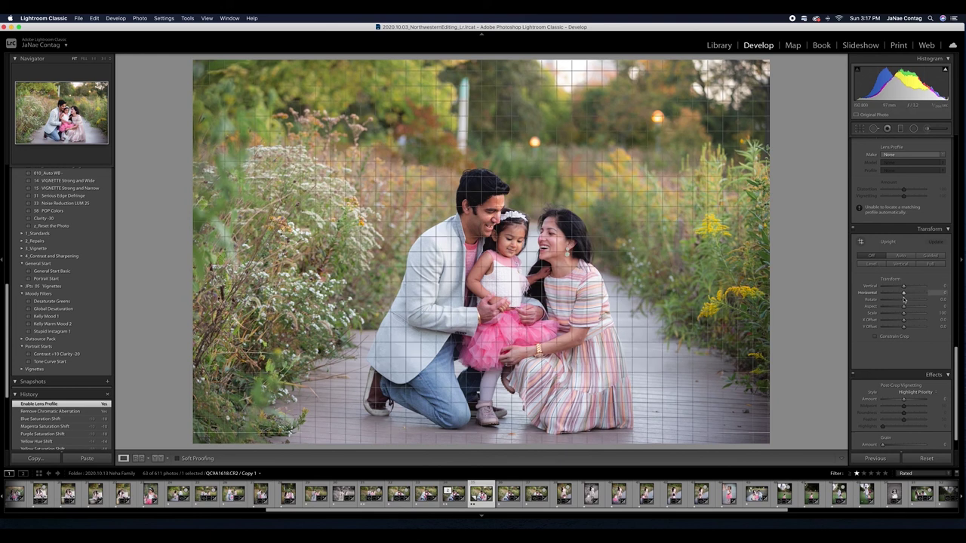
drag(904, 302, 901, 305)
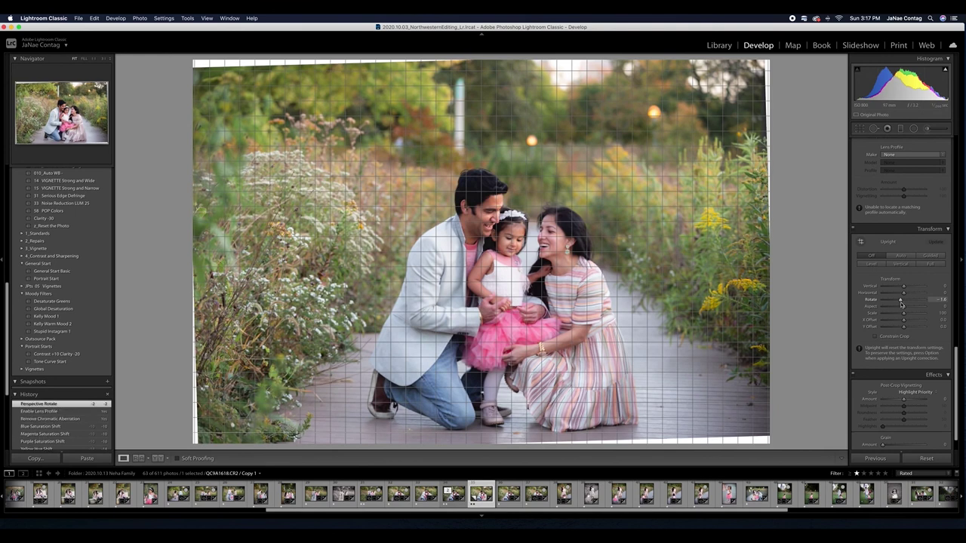
click(900, 341)
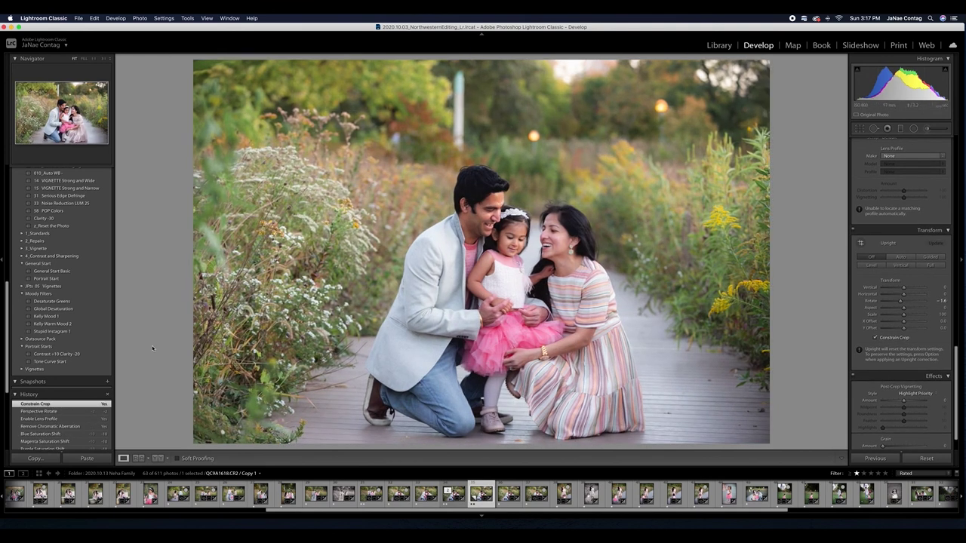
- Apply the 15_VIGNETTE Strong and Narrow preset and brighten the exposure slightly
scroll(80, 272, up, 4)
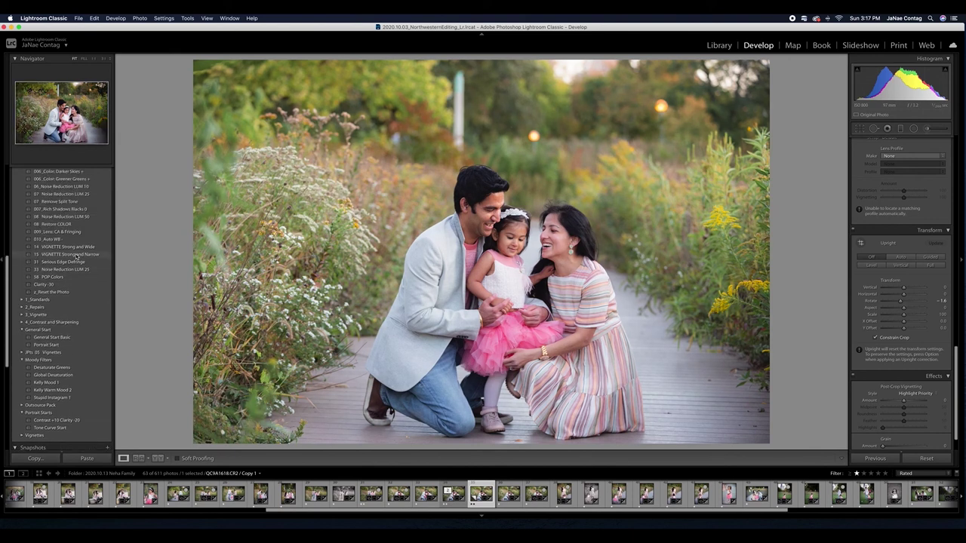
click(76, 256)
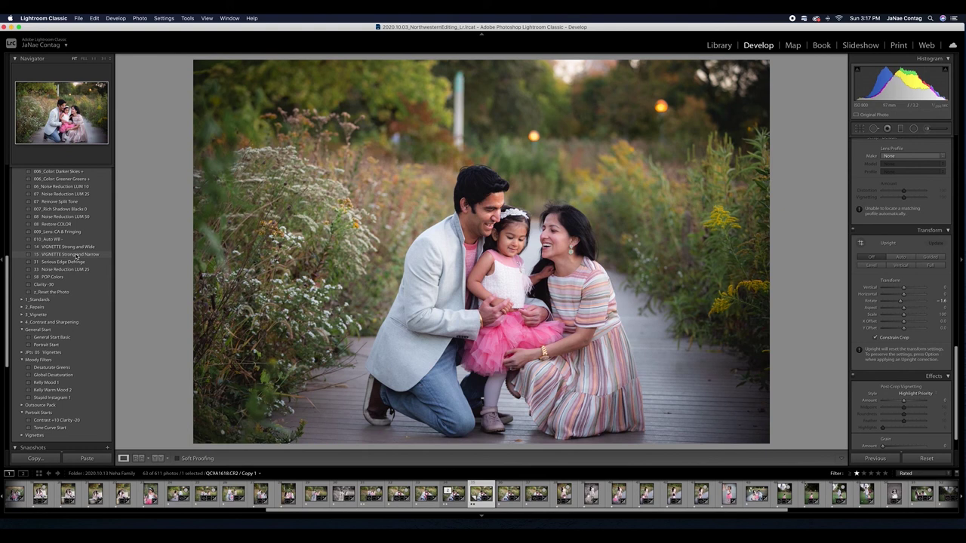
click(76, 256)
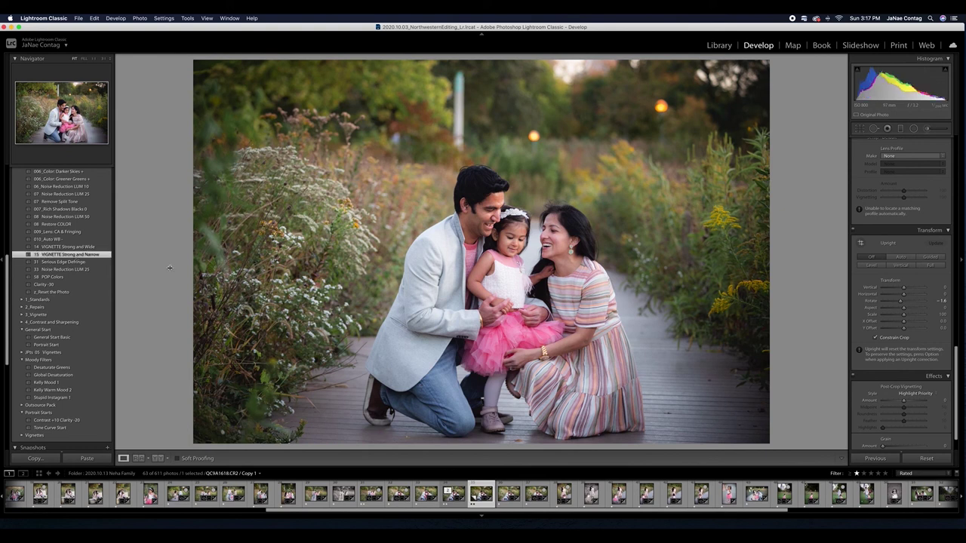
mouse_move(898, 87)
mouse_down()
mouse_move(910, 87)
mouse_move(898, 87)
mouse_up()
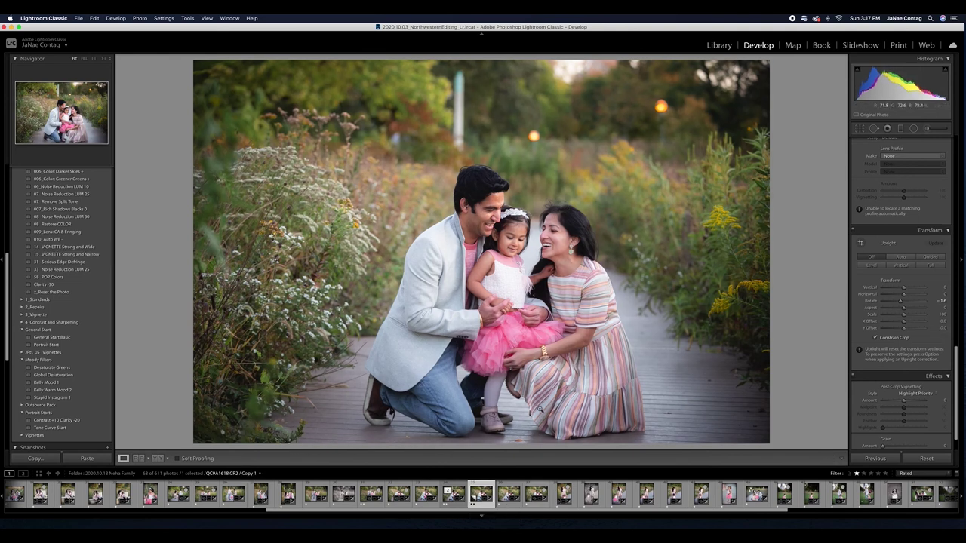
key(k)
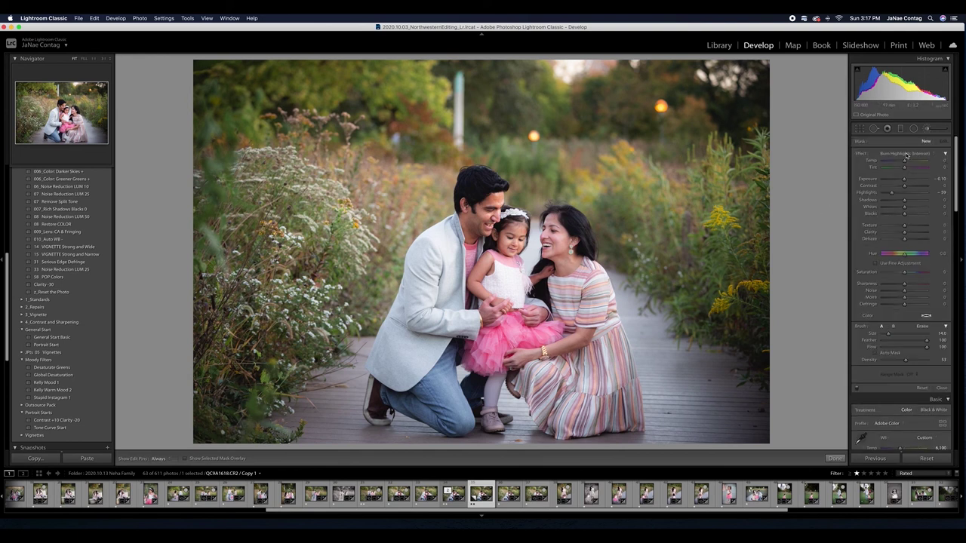
- Choose Burn Highlights as the adjustment brush effect
click(906, 155)
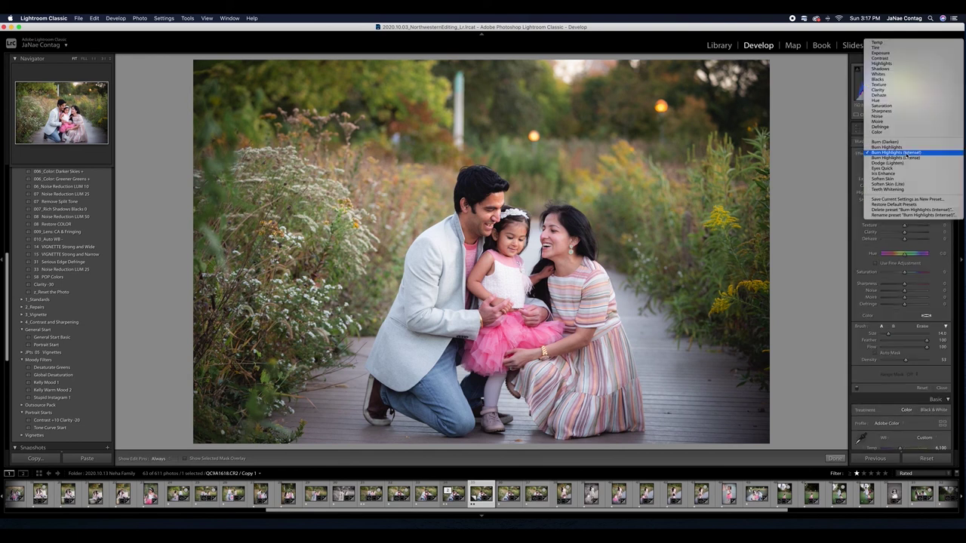
click(898, 147)
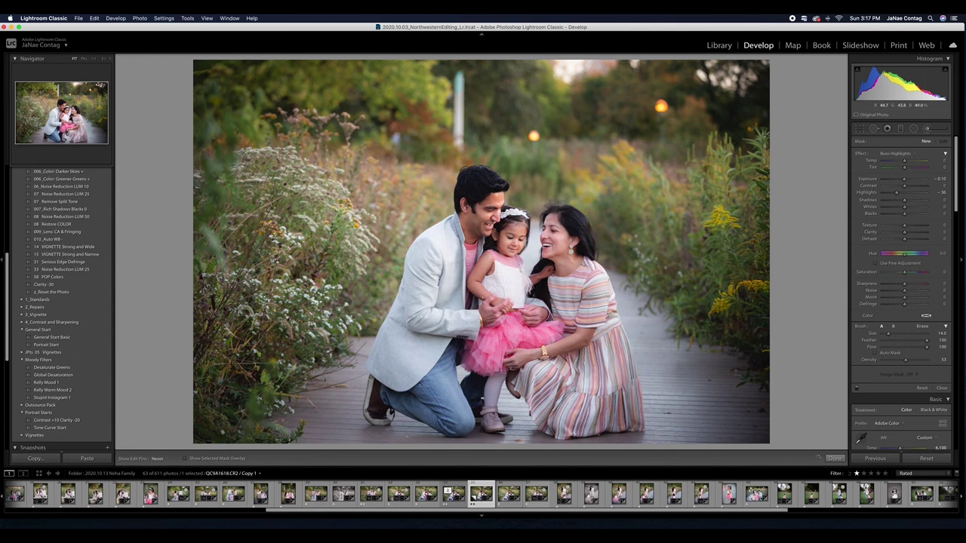
key(k)
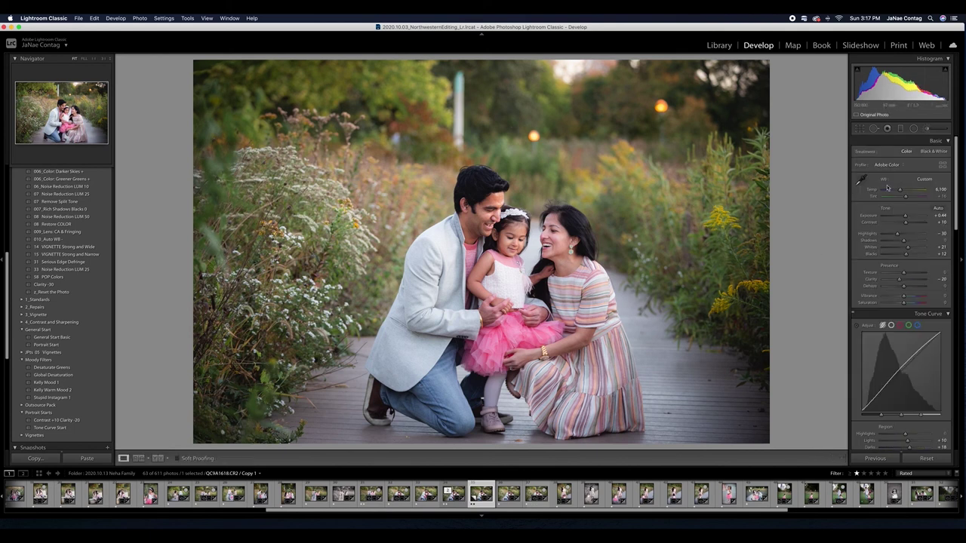
- Warm Temp to 6,250 on Copy 1 and compare it against the original QC9A1618
key(Up)
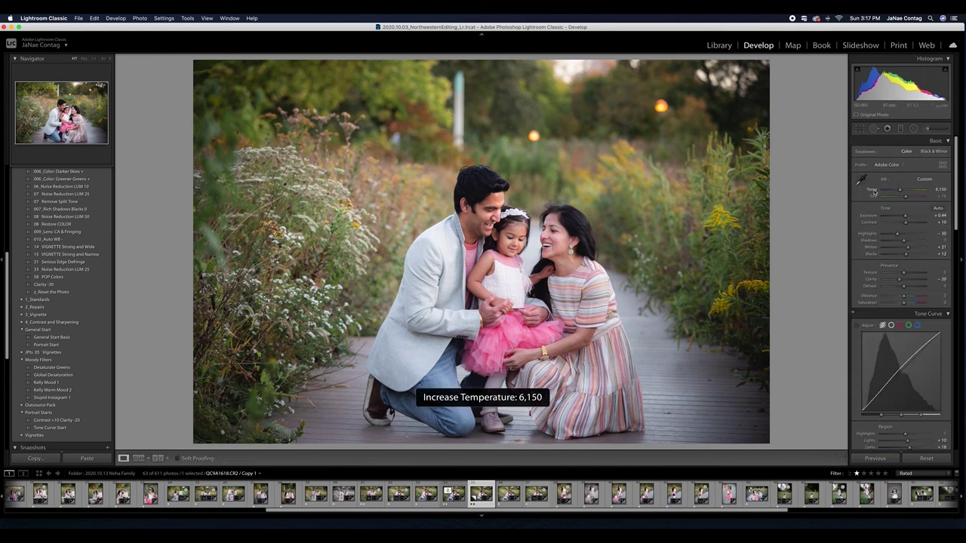
key(Up)
key(Up)
click(450, 494)
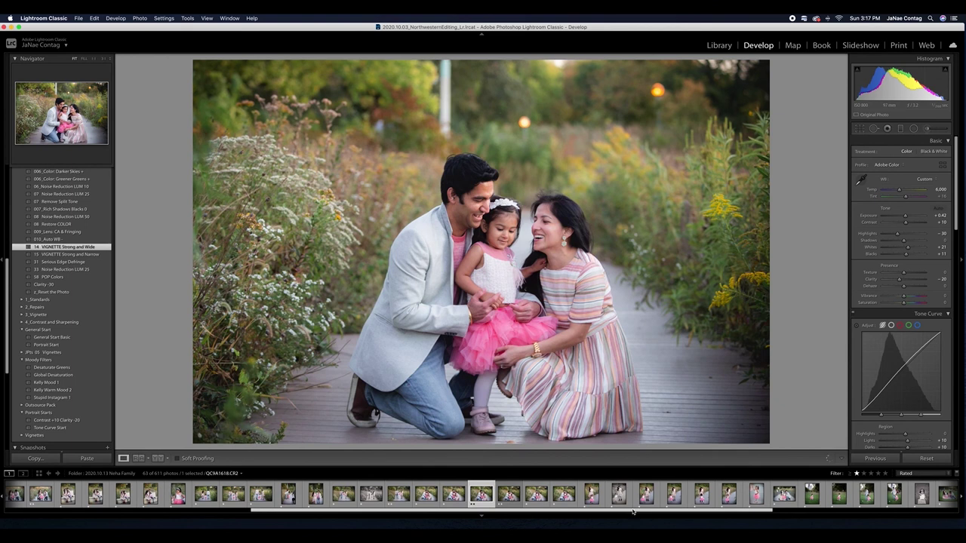
key(Right)
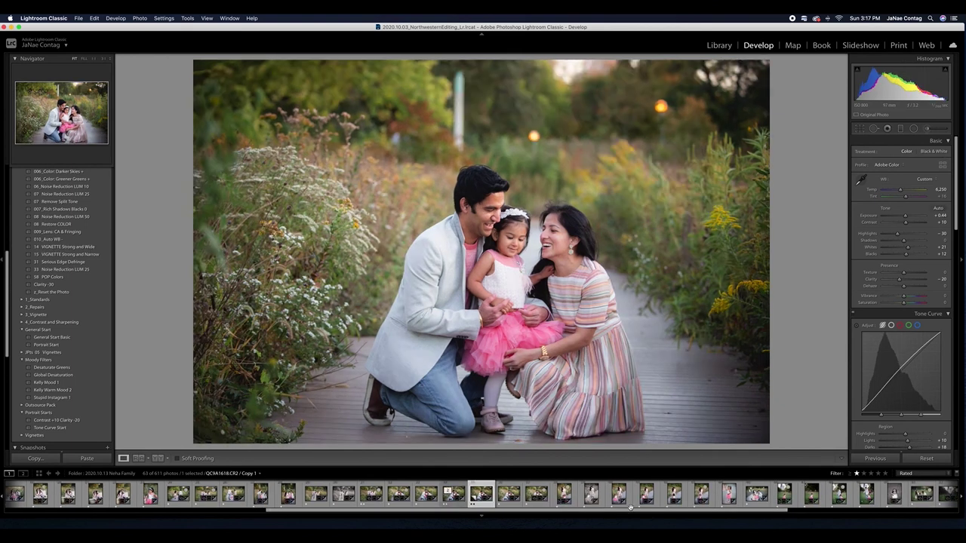
key(q)
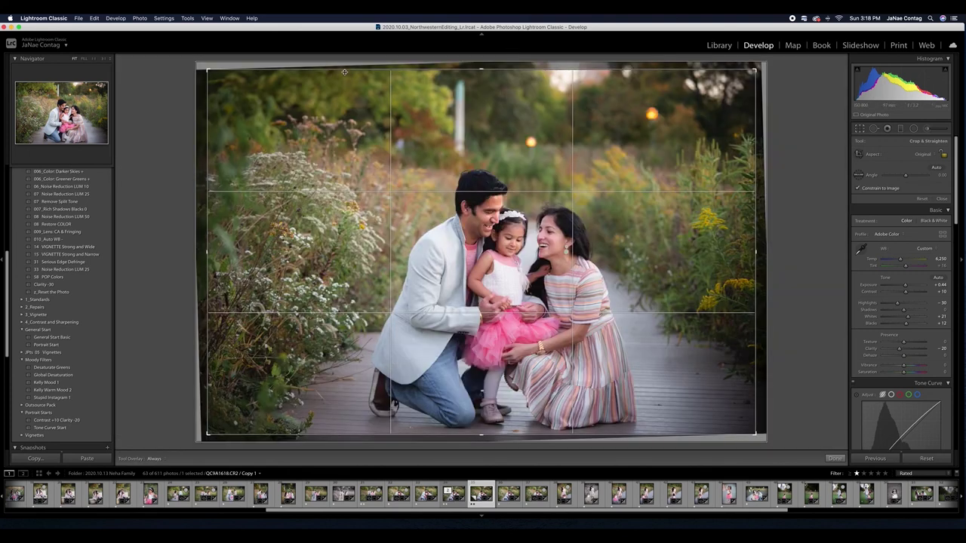
- Rotate and commit a tighter crop, then ready the Burn Highlights brush at Size 15
drag(208, 71, 214, 80)
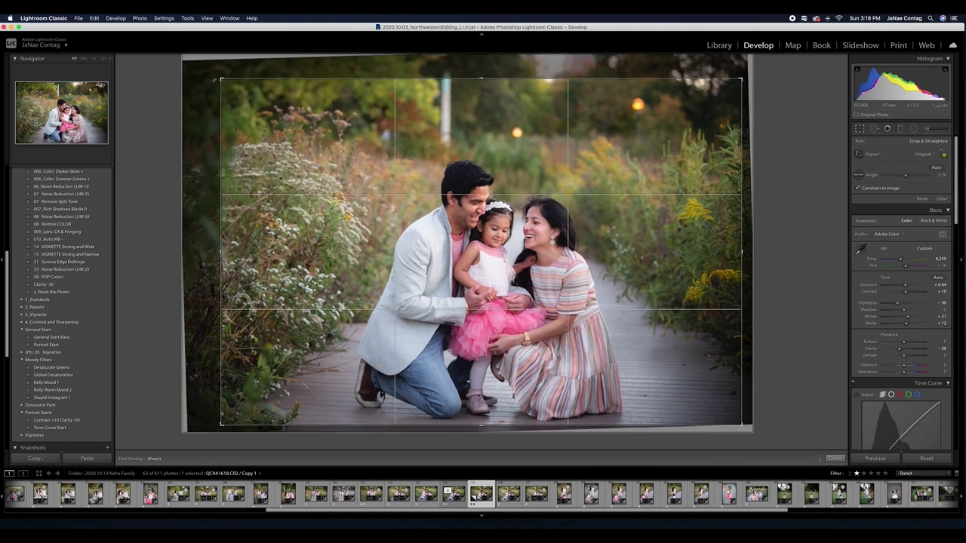
key(Return)
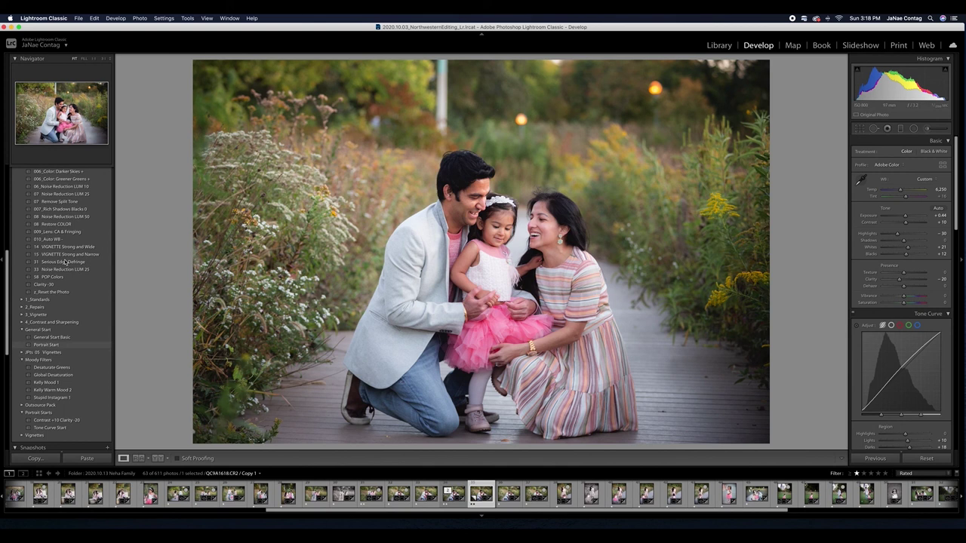
scroll(66, 262, up, 5)
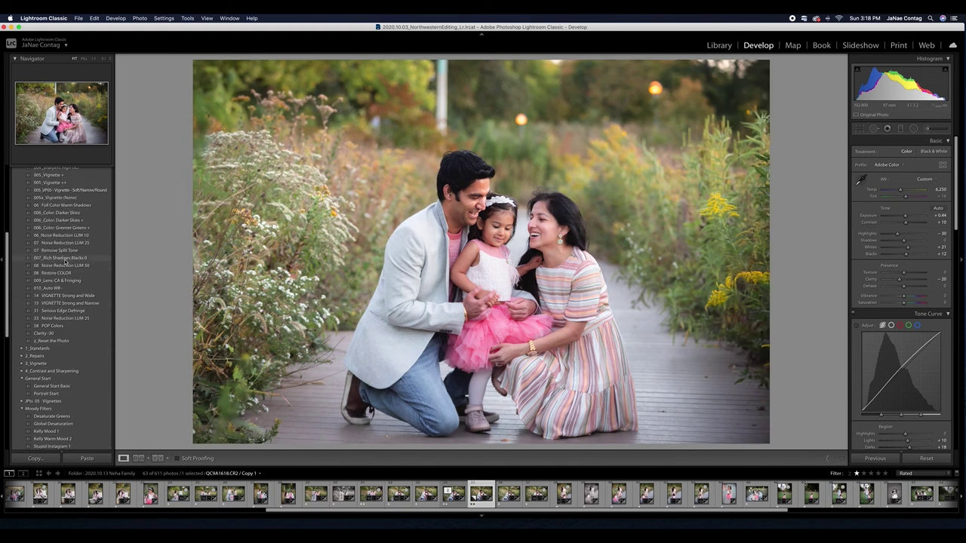
scroll(66, 262, up, 5)
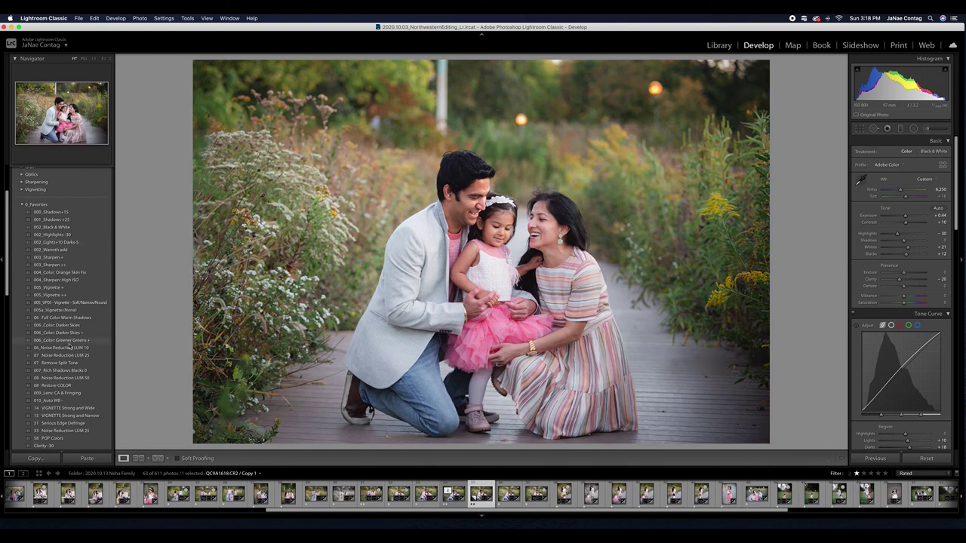
scroll(67, 445, down, 5)
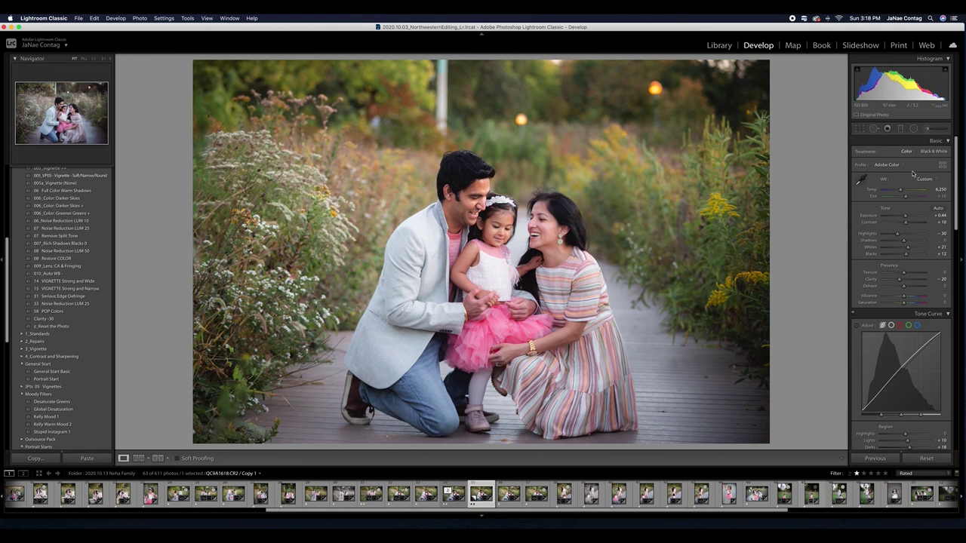
key(k)
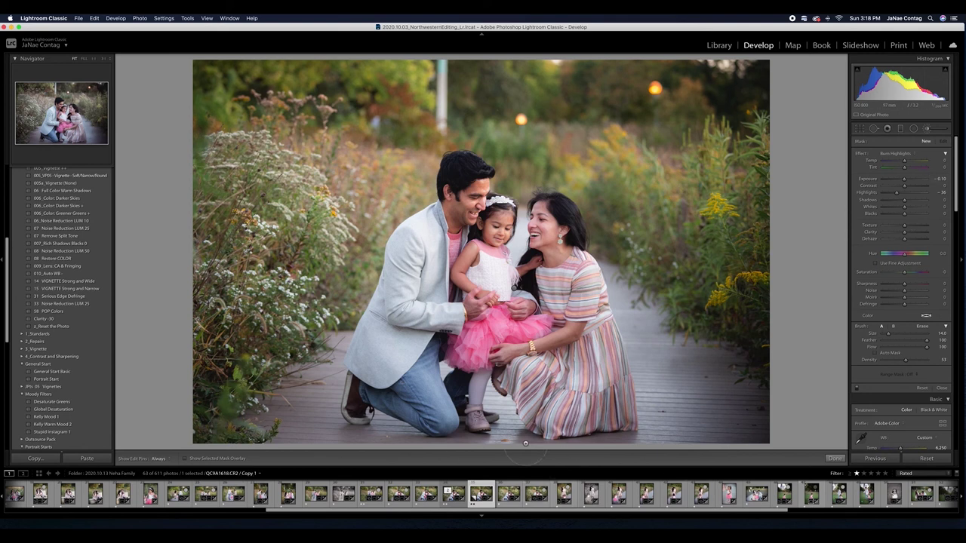
scroll(525, 444, up, 1)
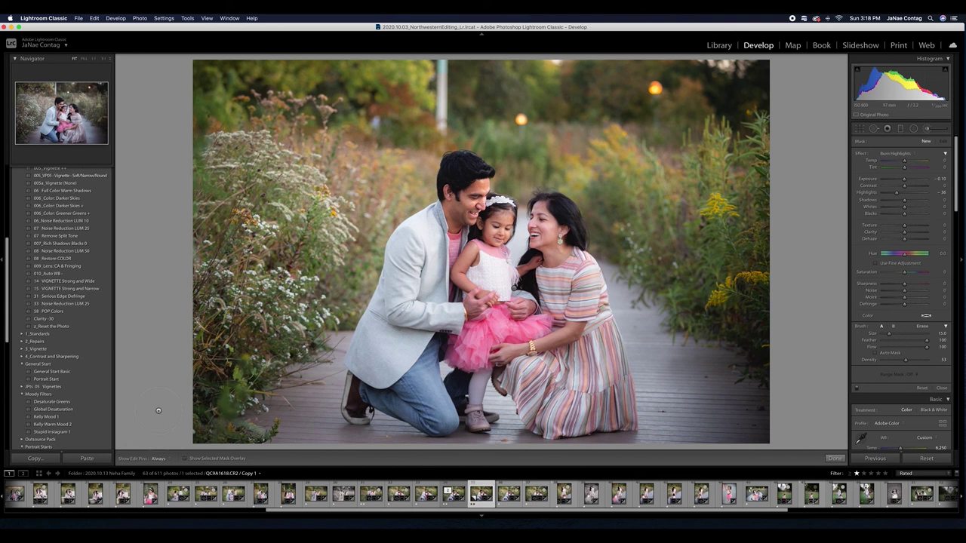